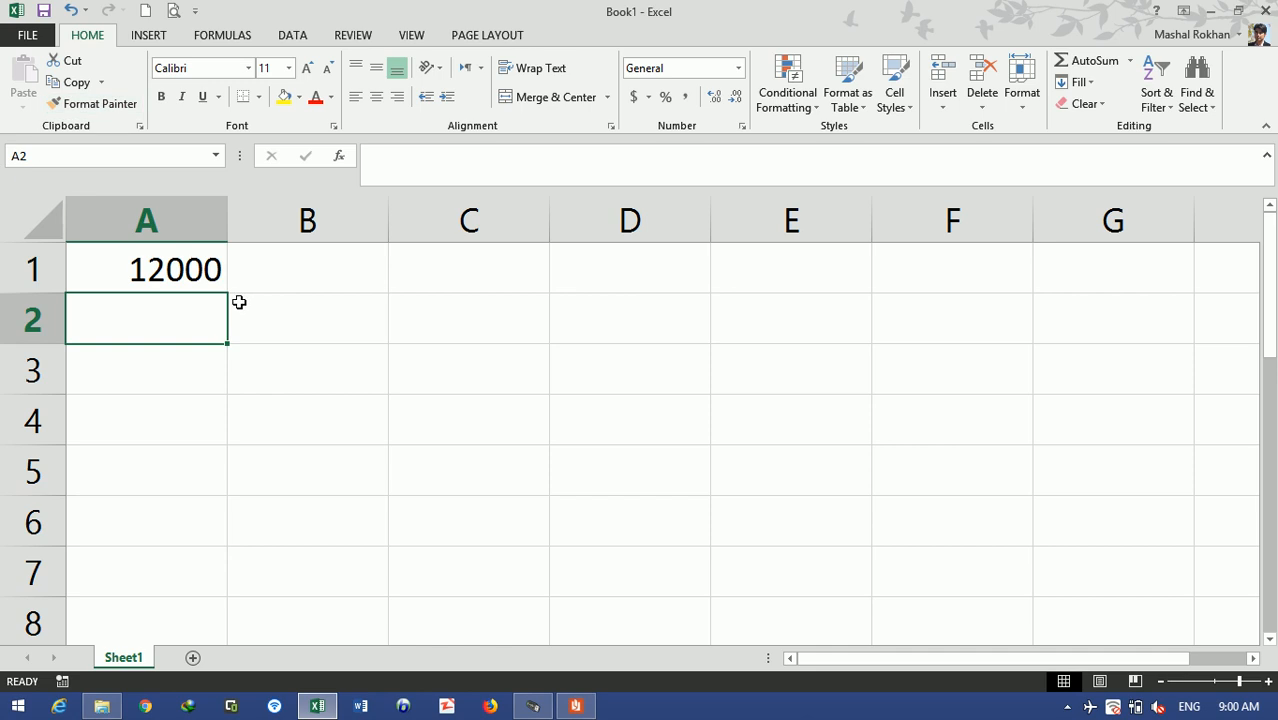
# - Show A1's 12000 in comma style as 12,000.00, then delete it to leave A1 empty
pyautogui.click(686, 97)
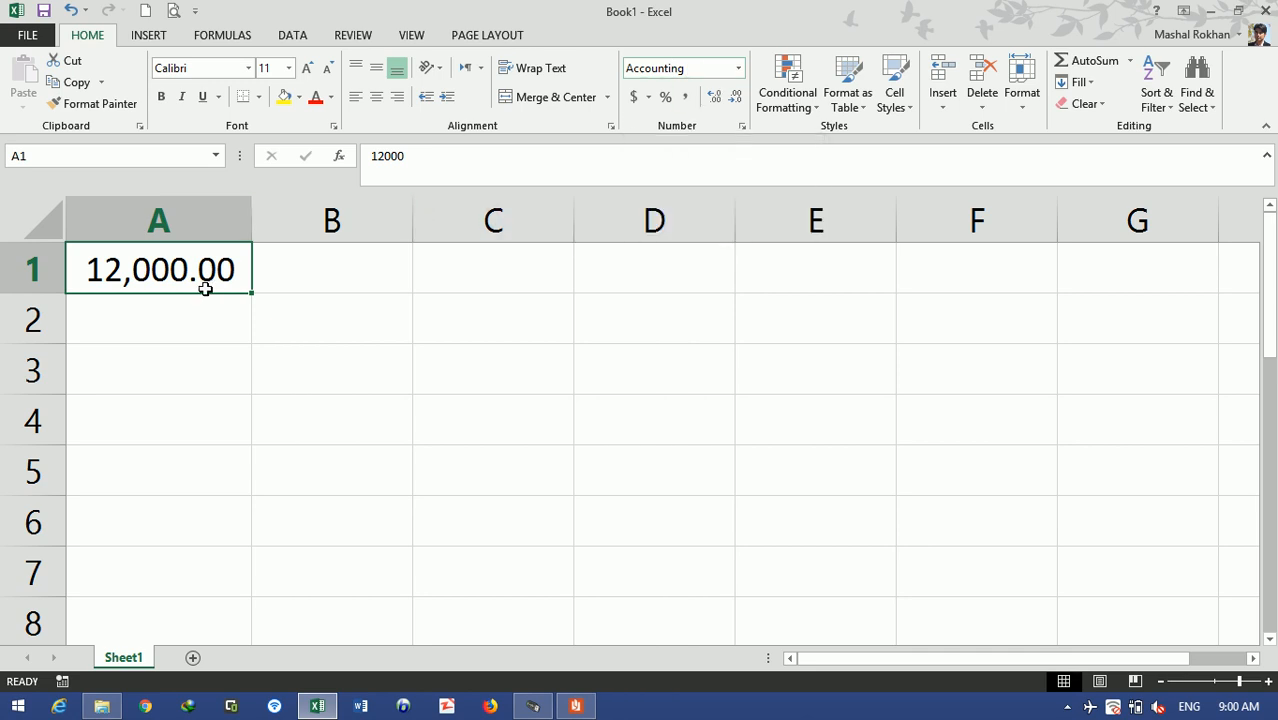
pyautogui.click(200, 332)
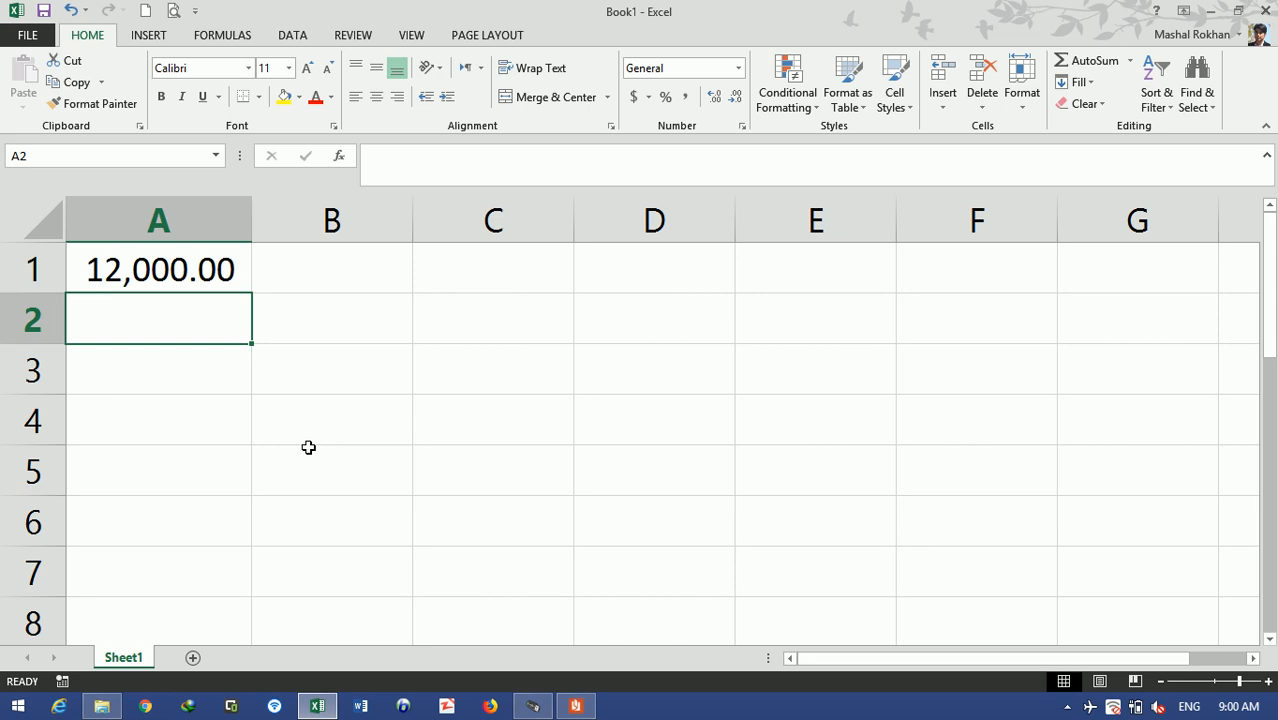
pyautogui.click(212, 272)
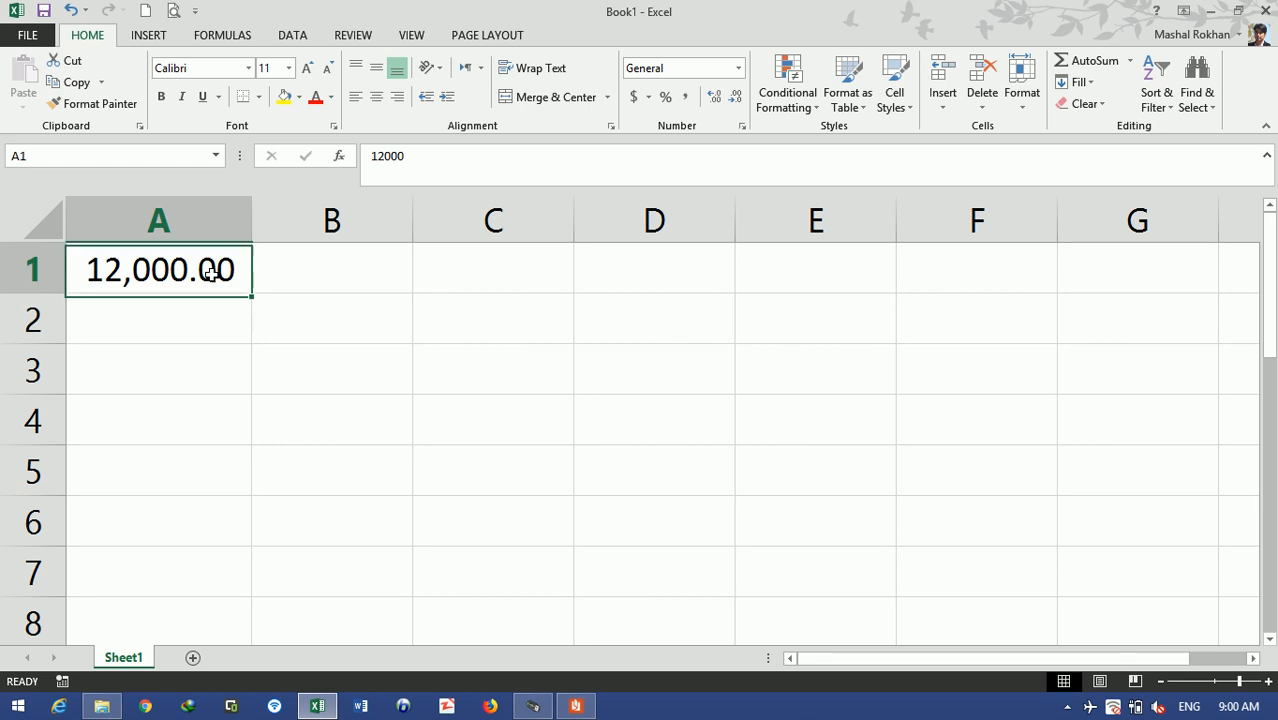
pyautogui.press('Delete')
pyautogui.click(256, 338)
pyautogui.click(216, 252)
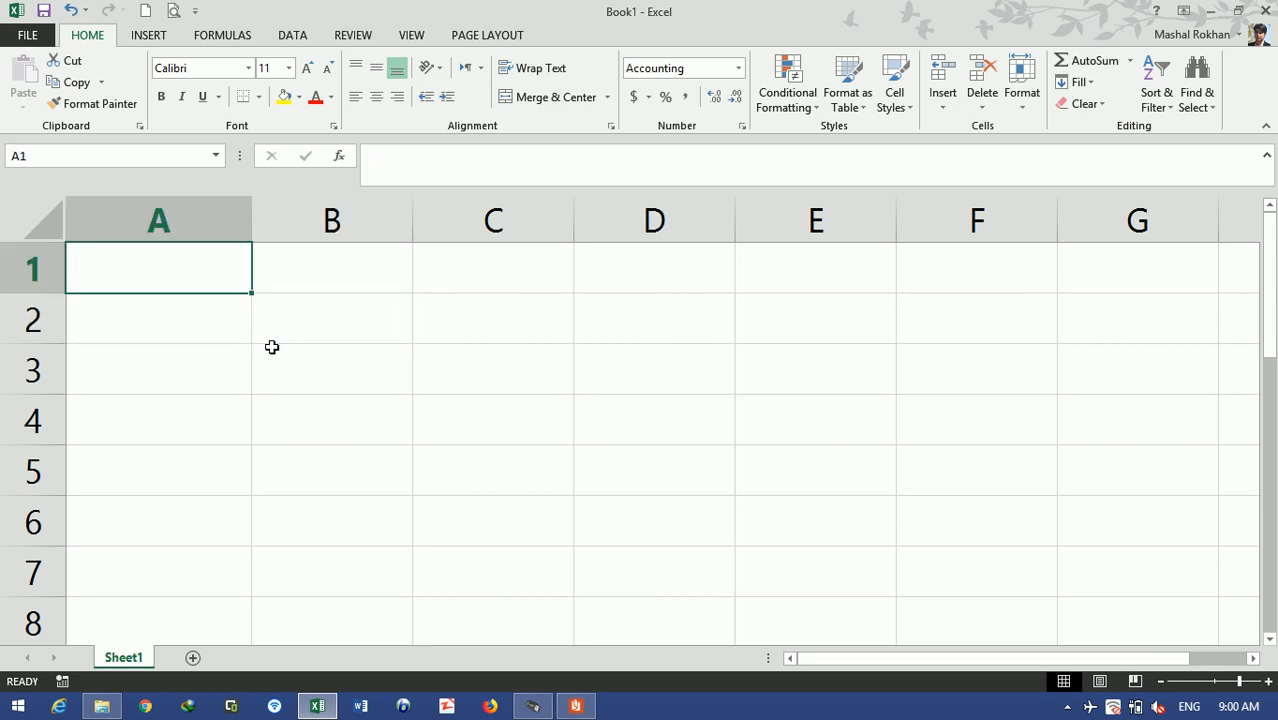
# - Enter the heading 'Text Function' in A1 and widen column A to fit it
pyautogui.write('Text Function')
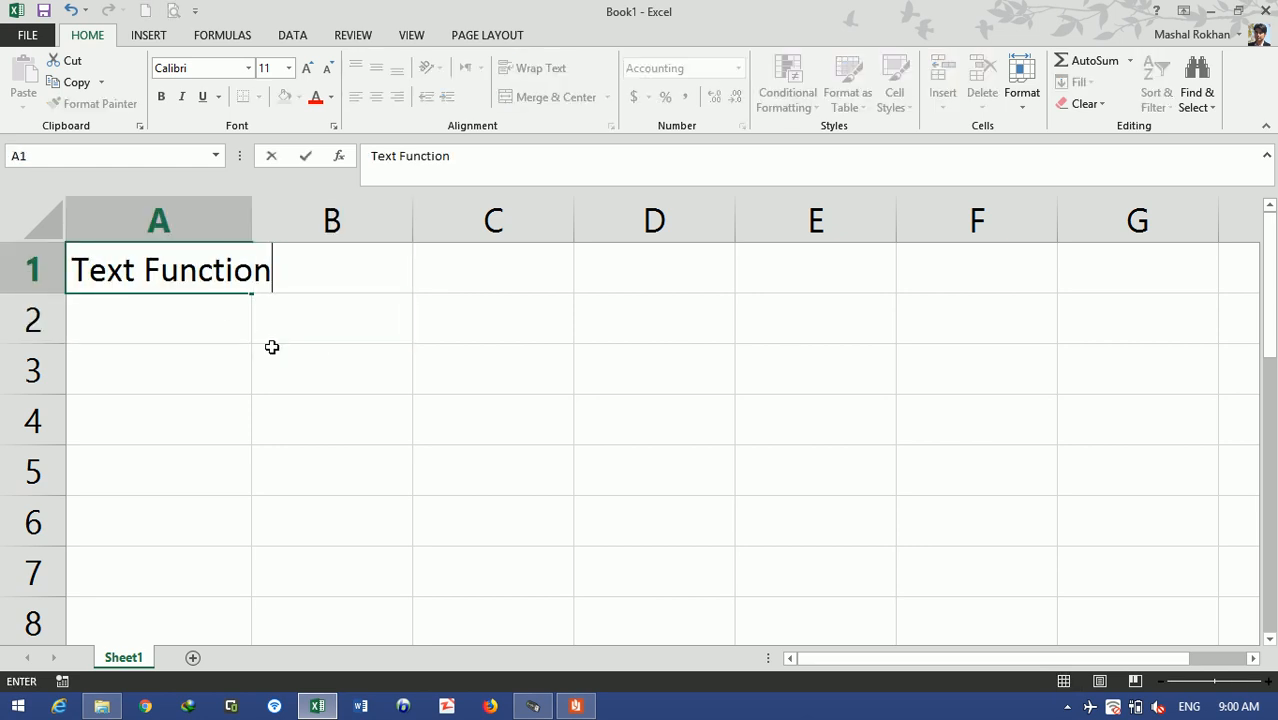
pyautogui.press('Return')
pyautogui.moveTo(251, 218); pyautogui.dragTo(467, 211)
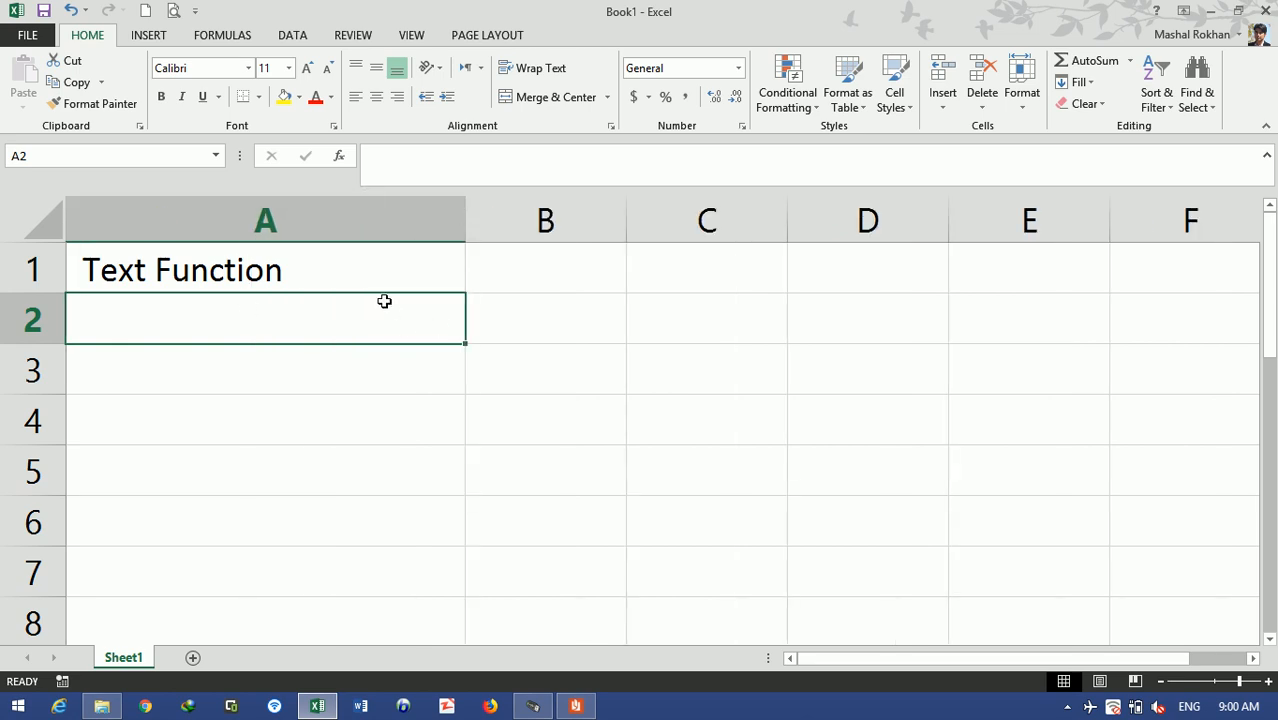
# - Enter 2000, 3000, 4000 and 10000 in A2:A5
pyautogui.write('2000')
pyautogui.press('Return')
pyautogui.write('3000')
pyautogui.press('Return')
pyautogui.write('4000')
pyautogui.press('Return')
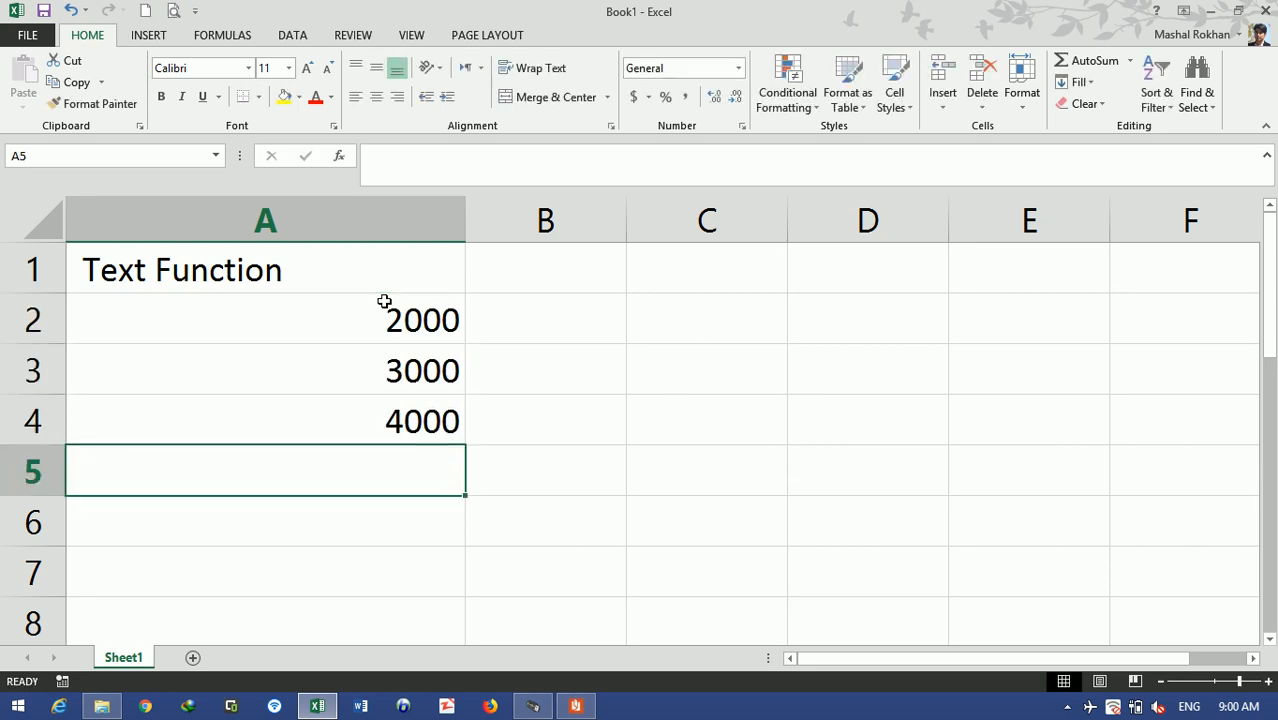
pyautogui.write('10000')
pyautogui.press('Return')
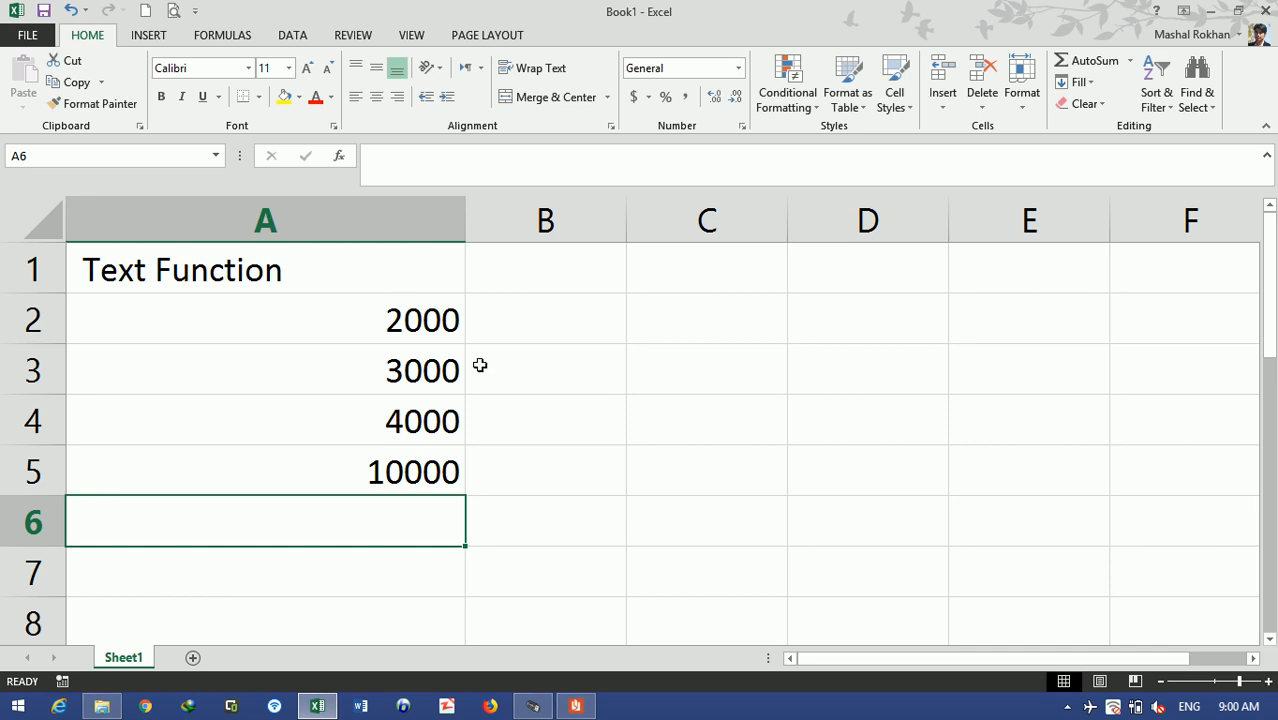
# - Label B1 'Change to a spesific format', autofit column B, and begin =text in B2
pyautogui.click(548, 267)
pyautogui.write('Ch')
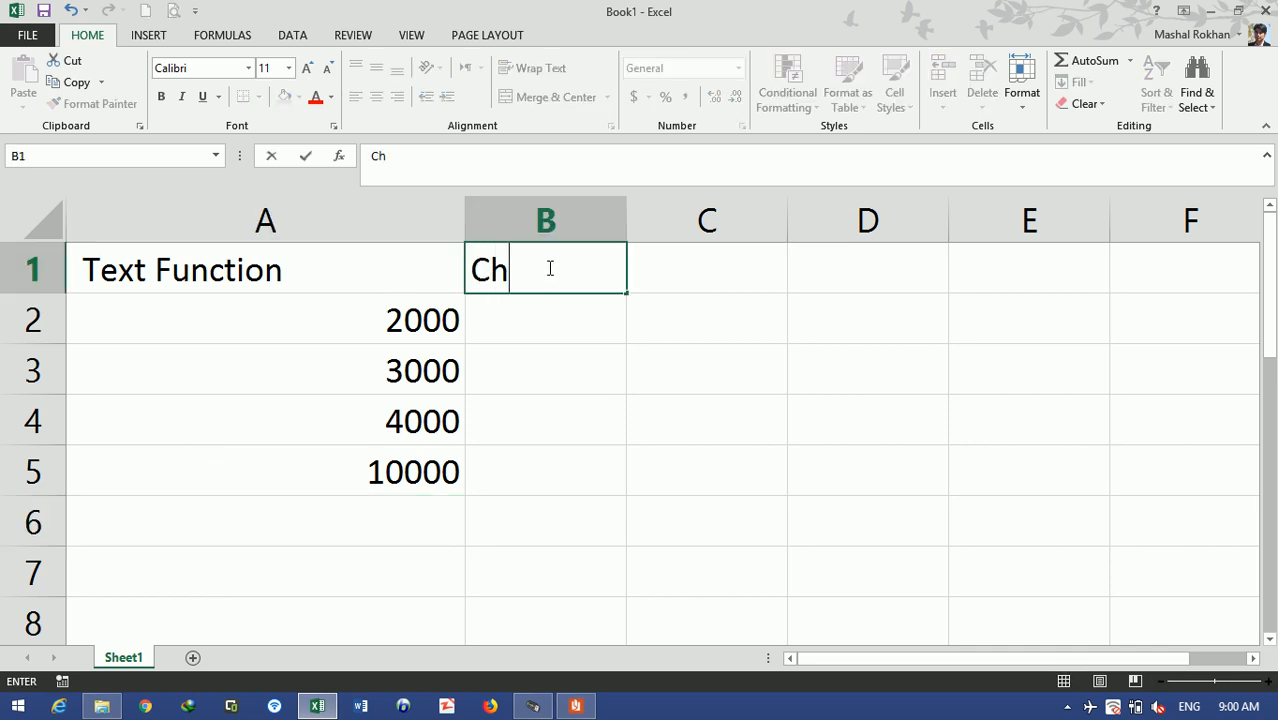
pyautogui.write('ange to a sp')
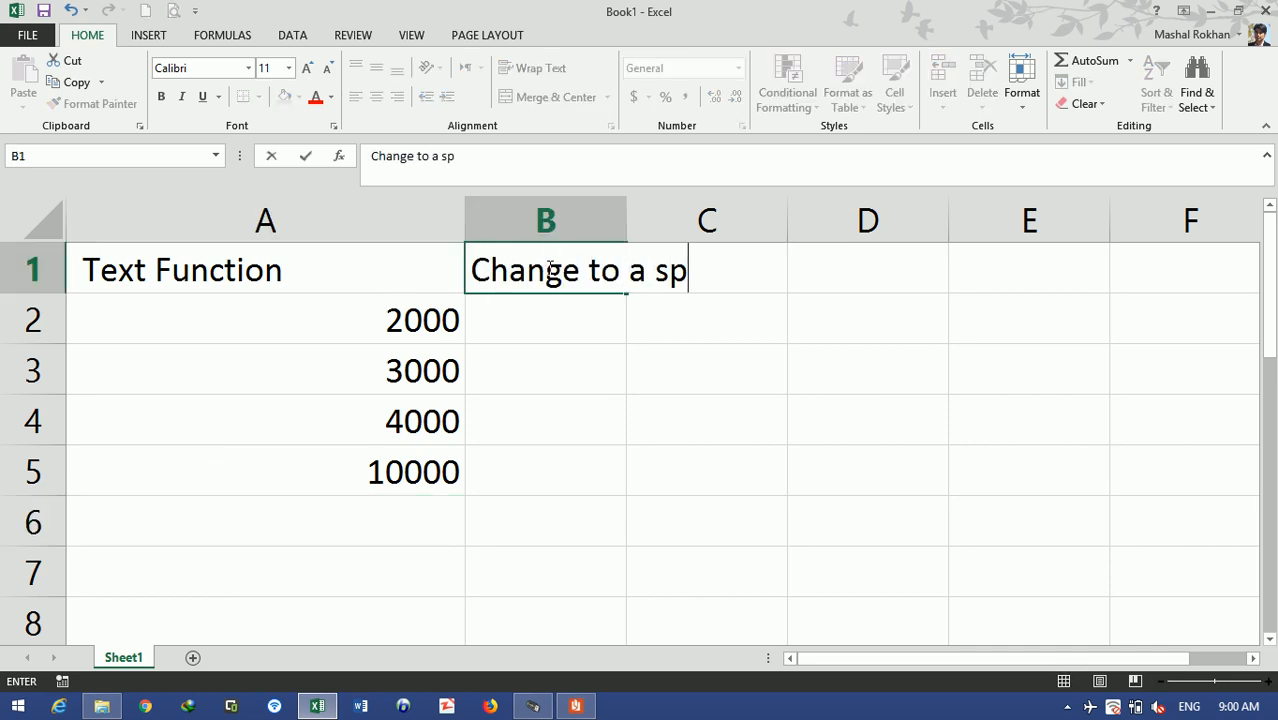
pyautogui.write('esific format')
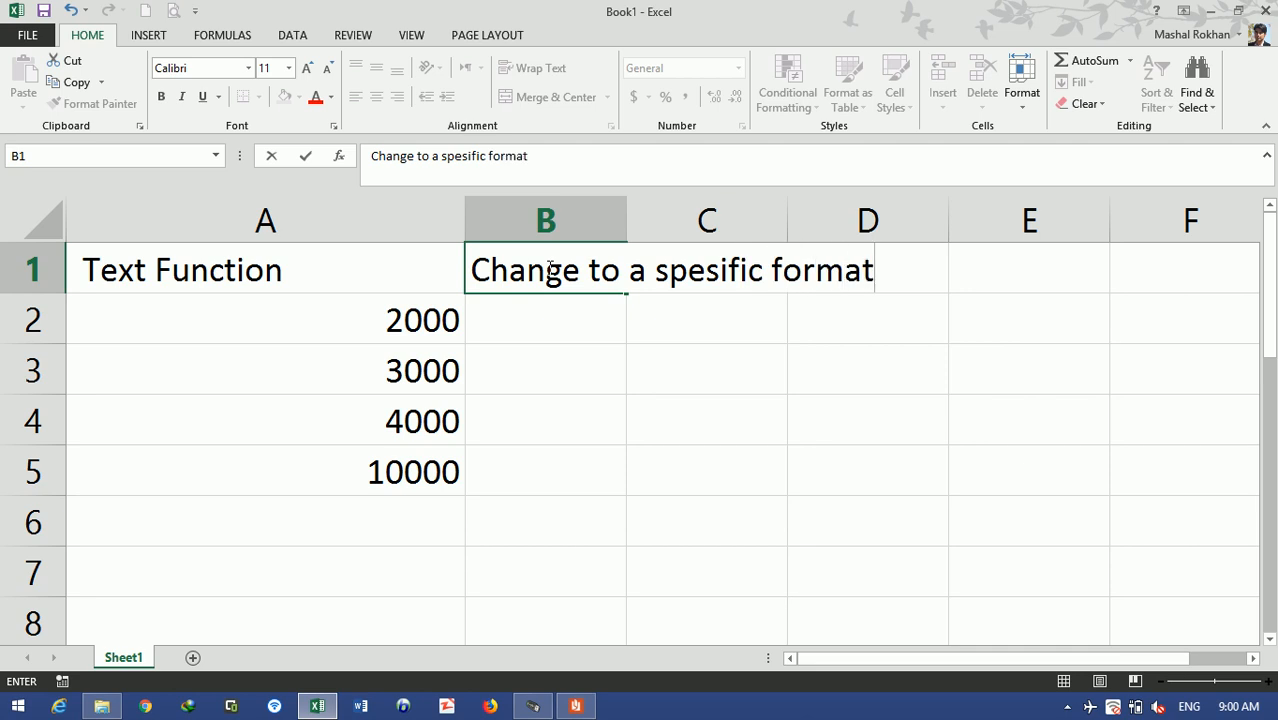
pyautogui.press('Return')
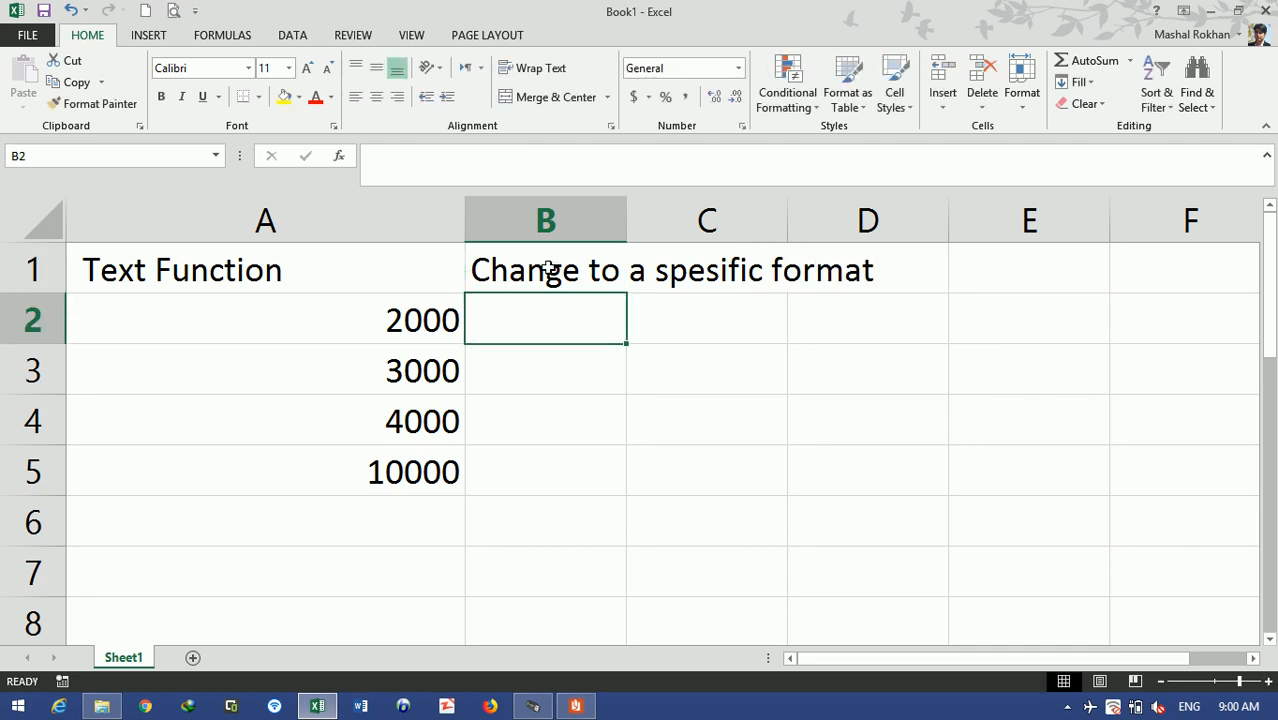
pyautogui.doubleClick(627, 216)
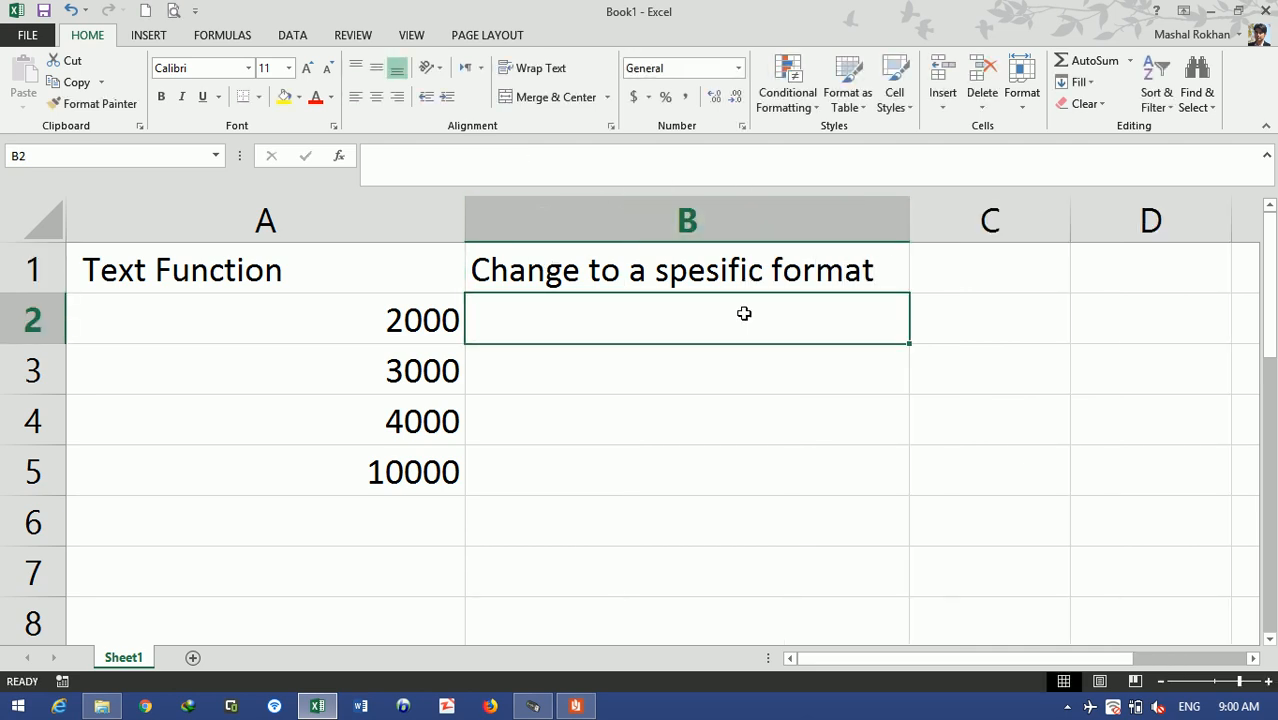
pyautogui.write('=text')
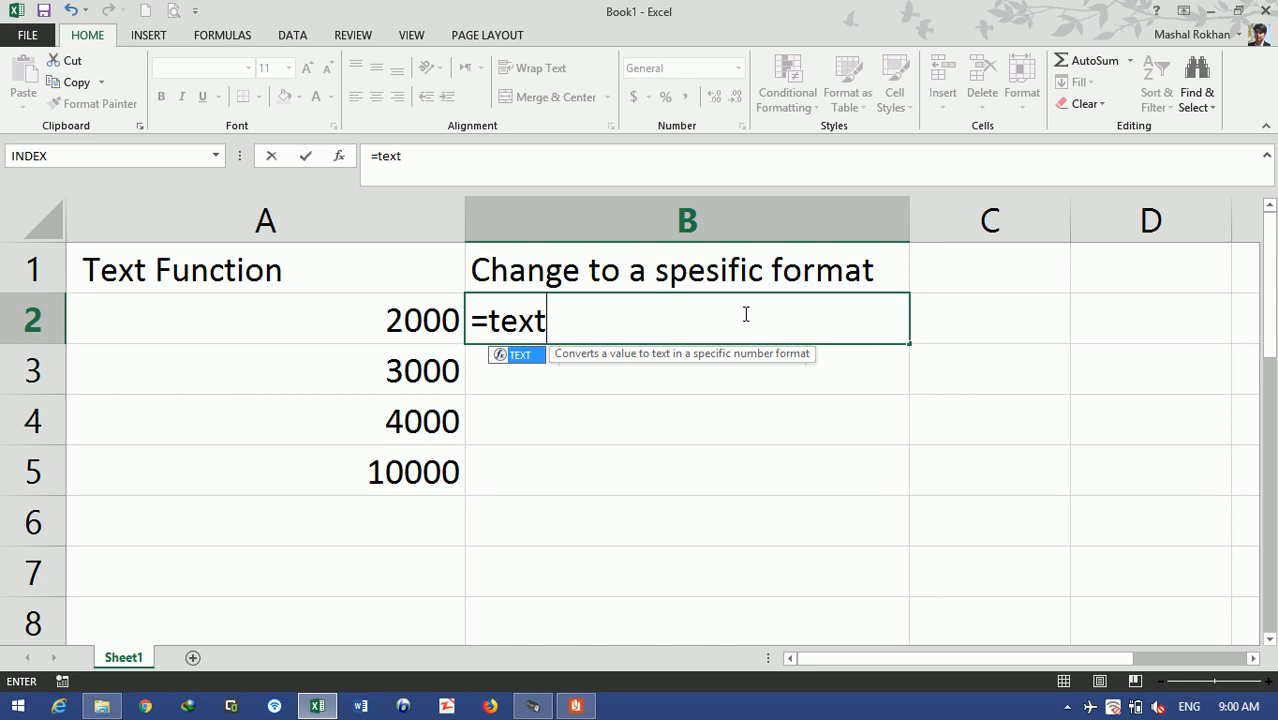
# - Complete =TEXT(A2, "Af - ##,####") in B2 so it displays Af - 2,000
pyautogui.press('Tab')
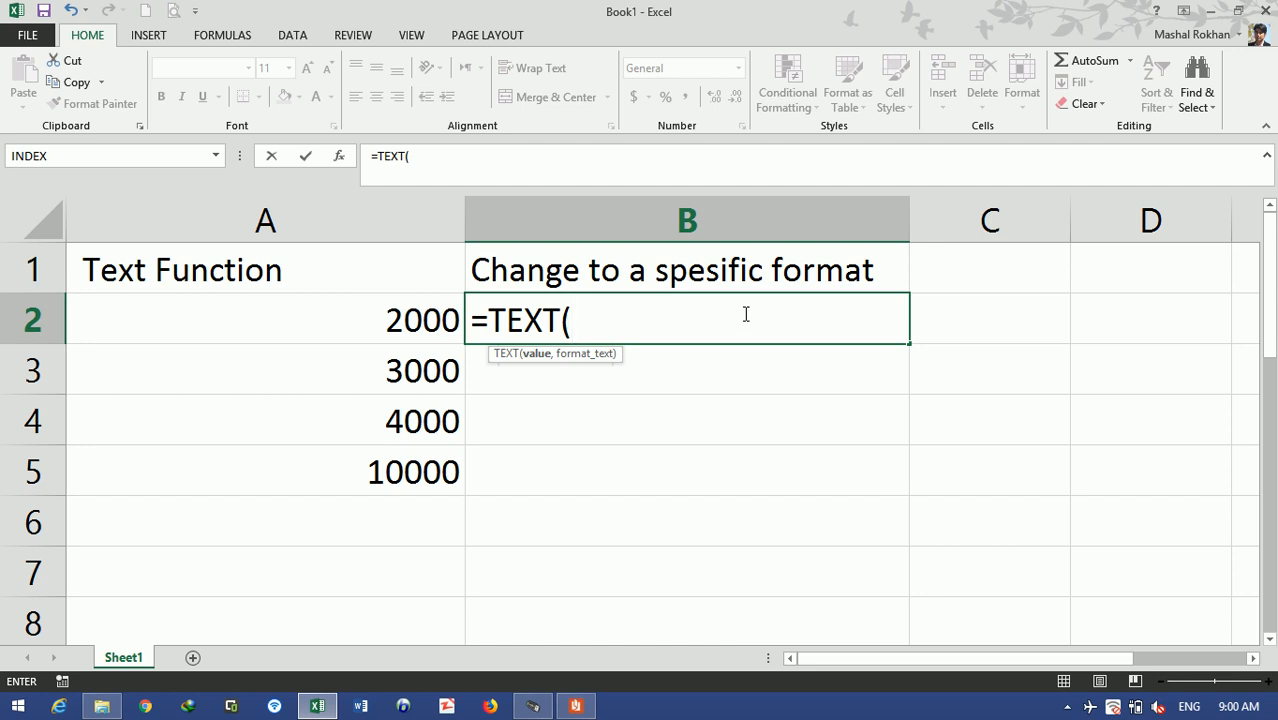
pyautogui.click(418, 320)
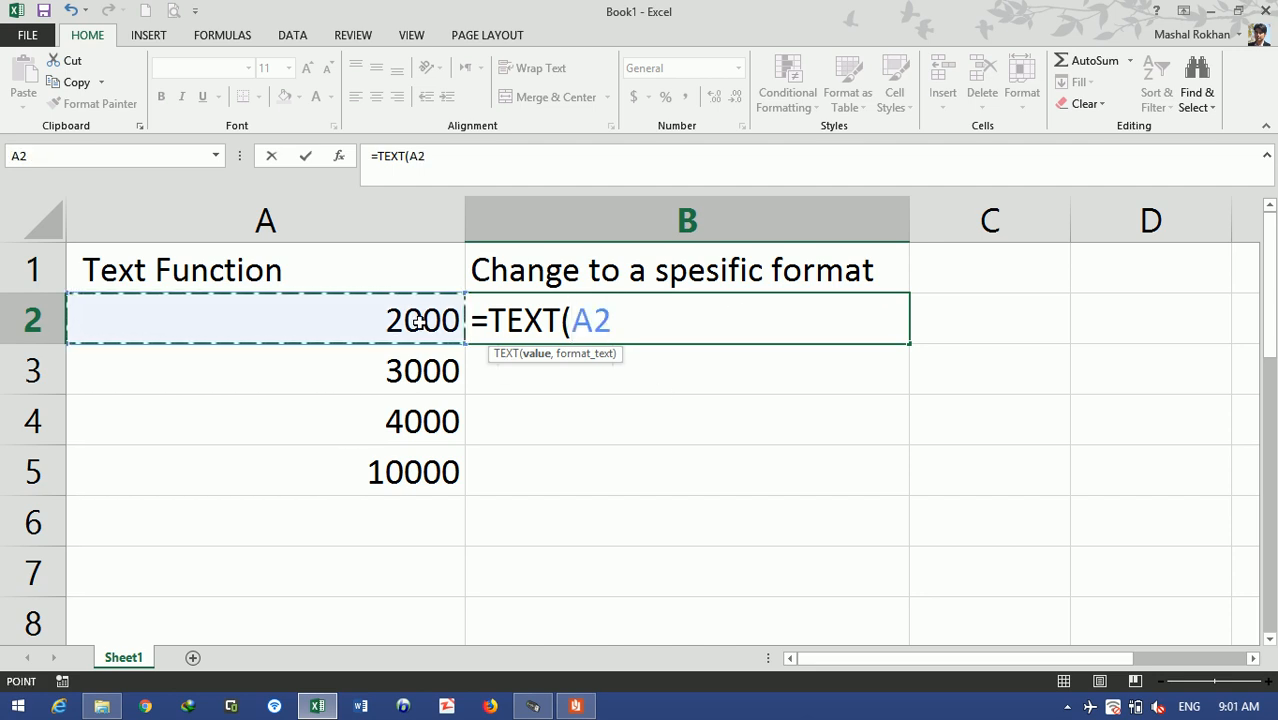
pyautogui.write(',')
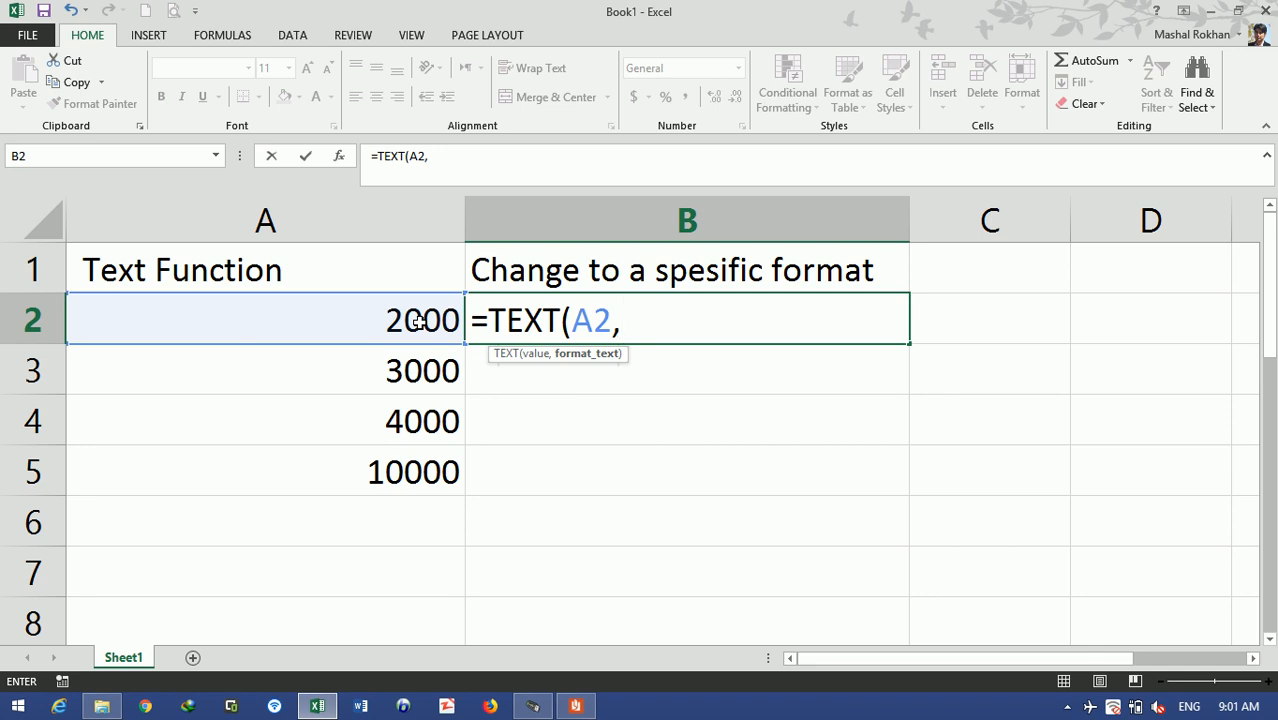
pyautogui.write('"Af - ##')
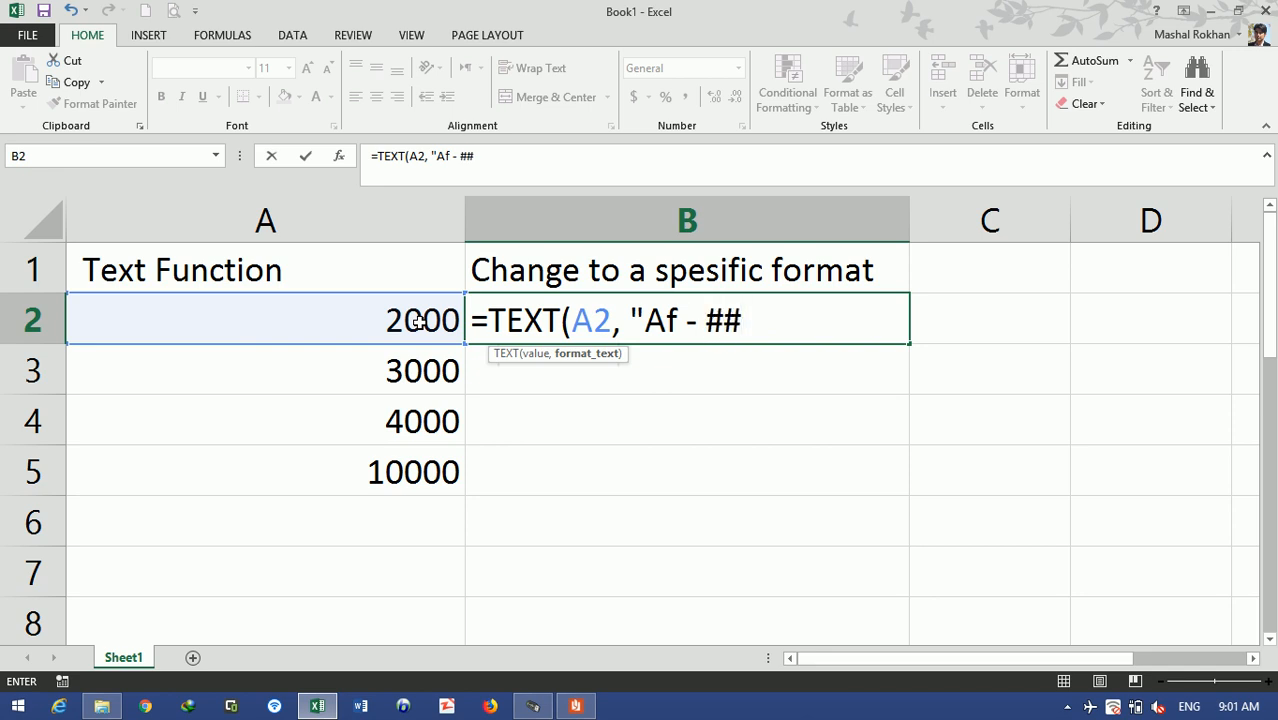
pyautogui.write(',####")')
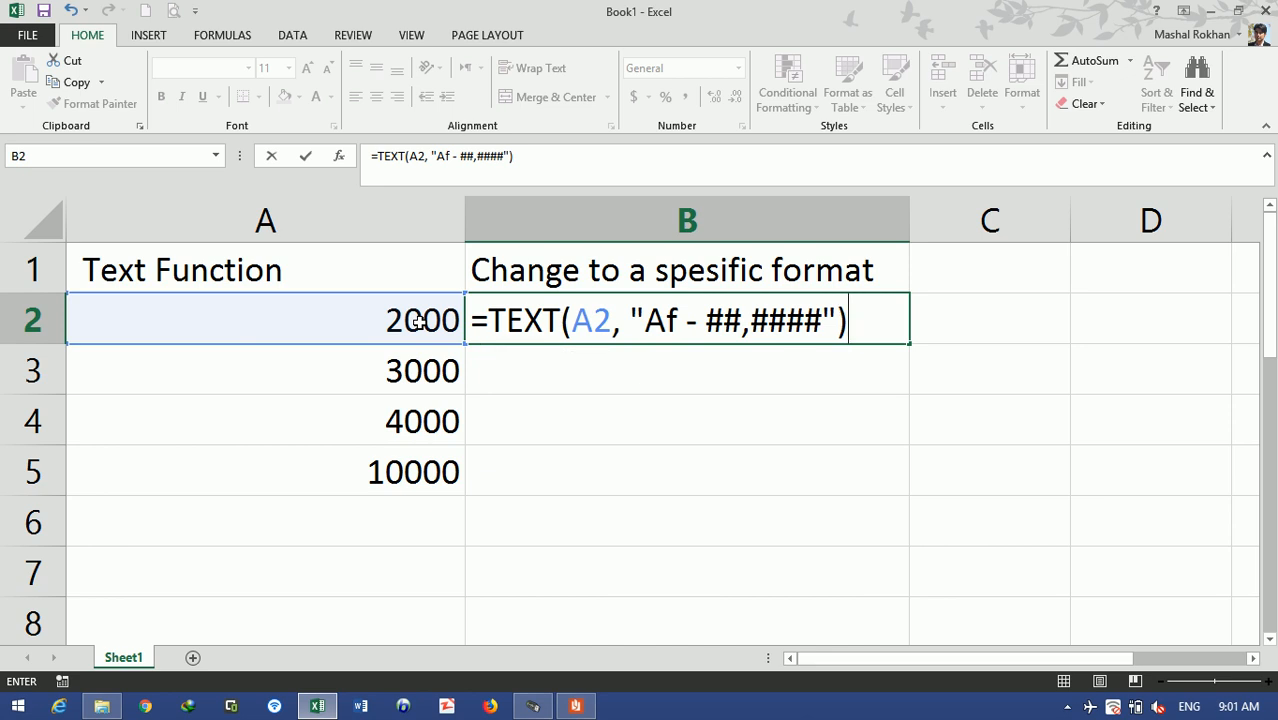
pyautogui.press('Return')
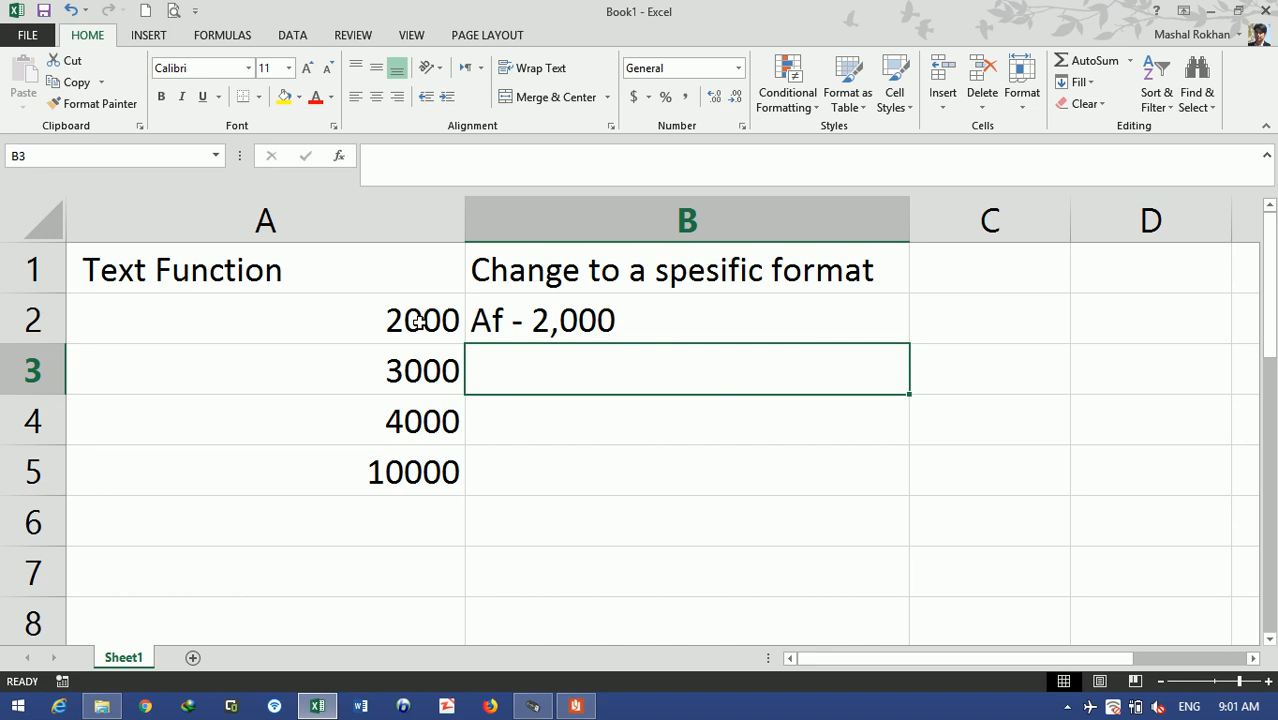
# - Review the Custom number format codes without changes, then fill B2's TEXT formula down to B5
pyautogui.click(743, 126)
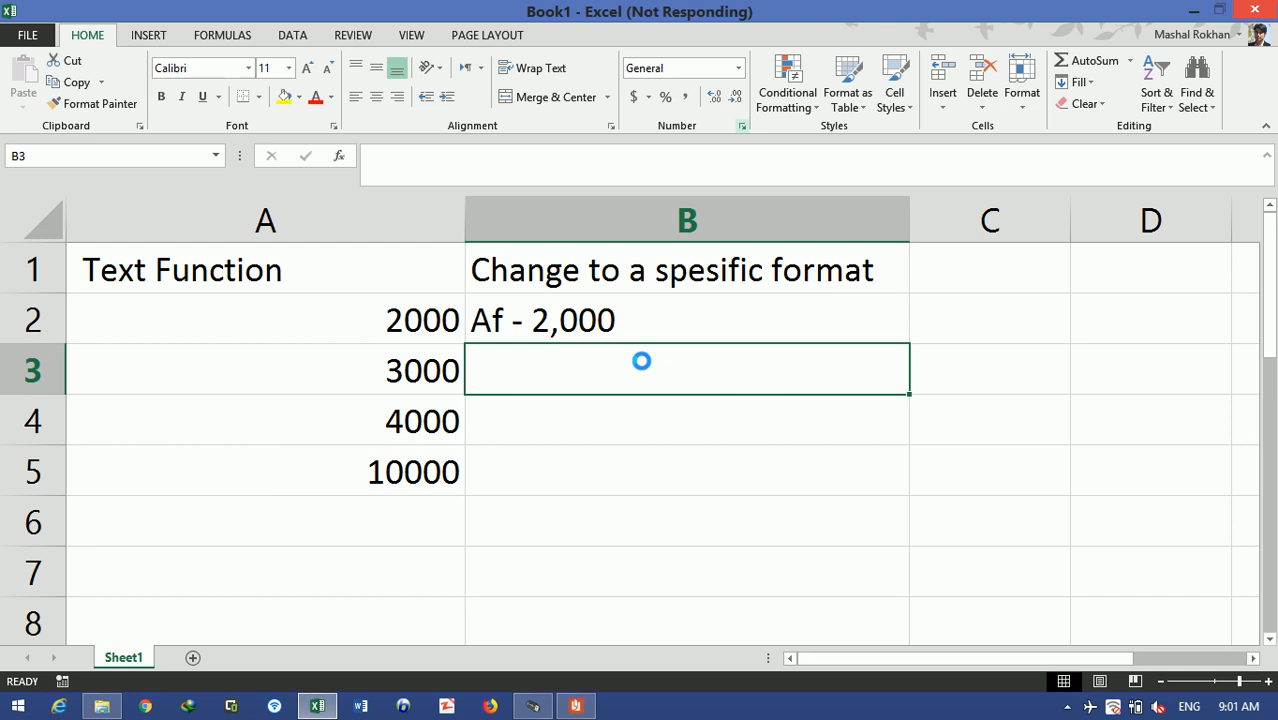
pyautogui.click(818, 313)
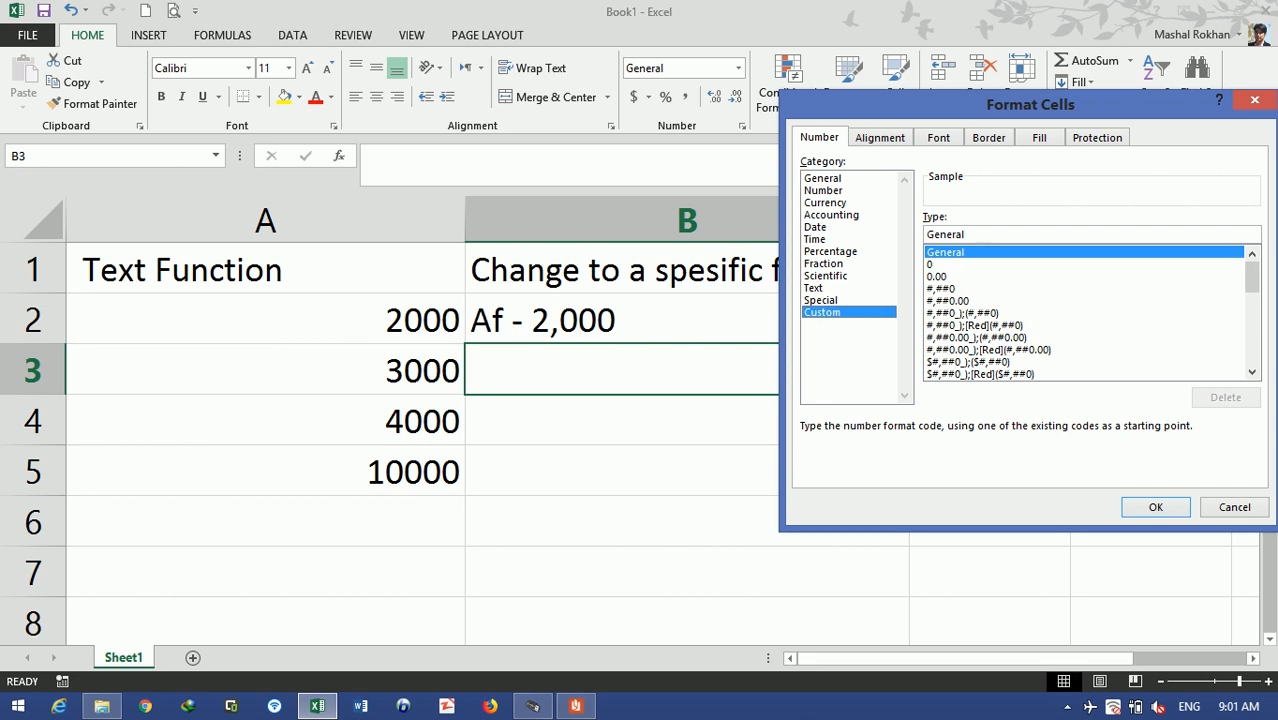
pyautogui.click(1254, 100)
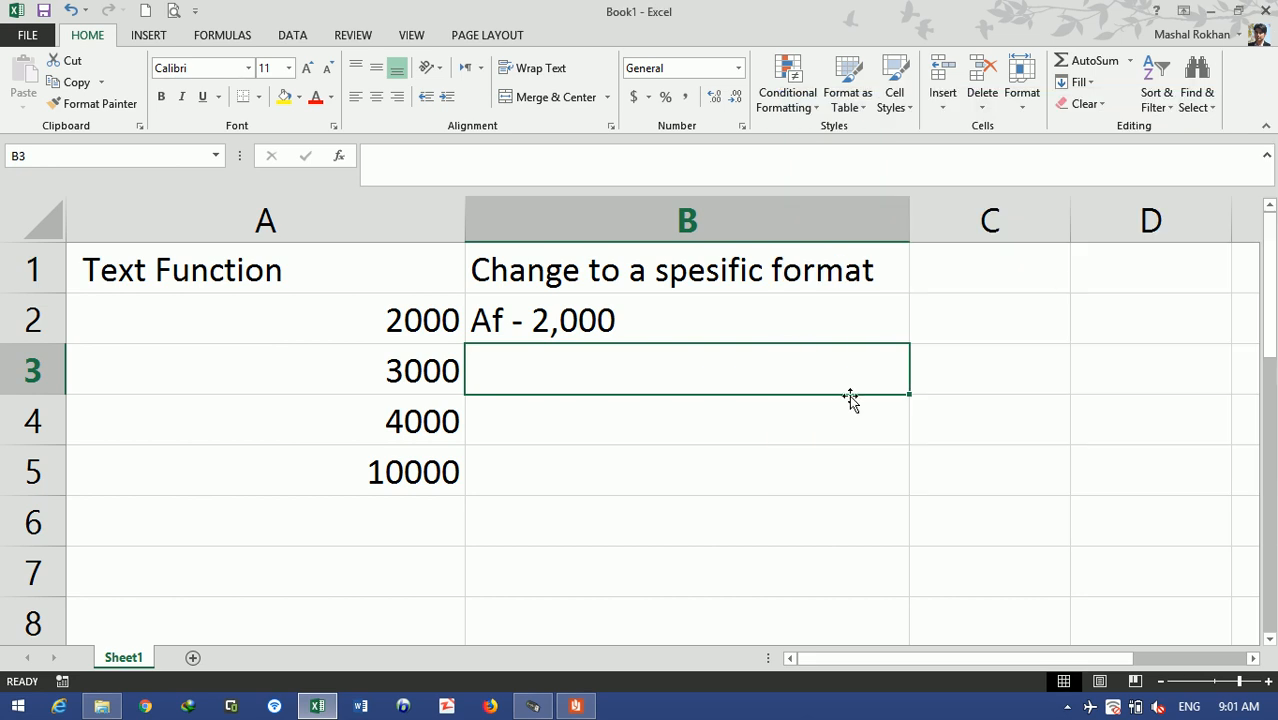
pyautogui.click(792, 310)
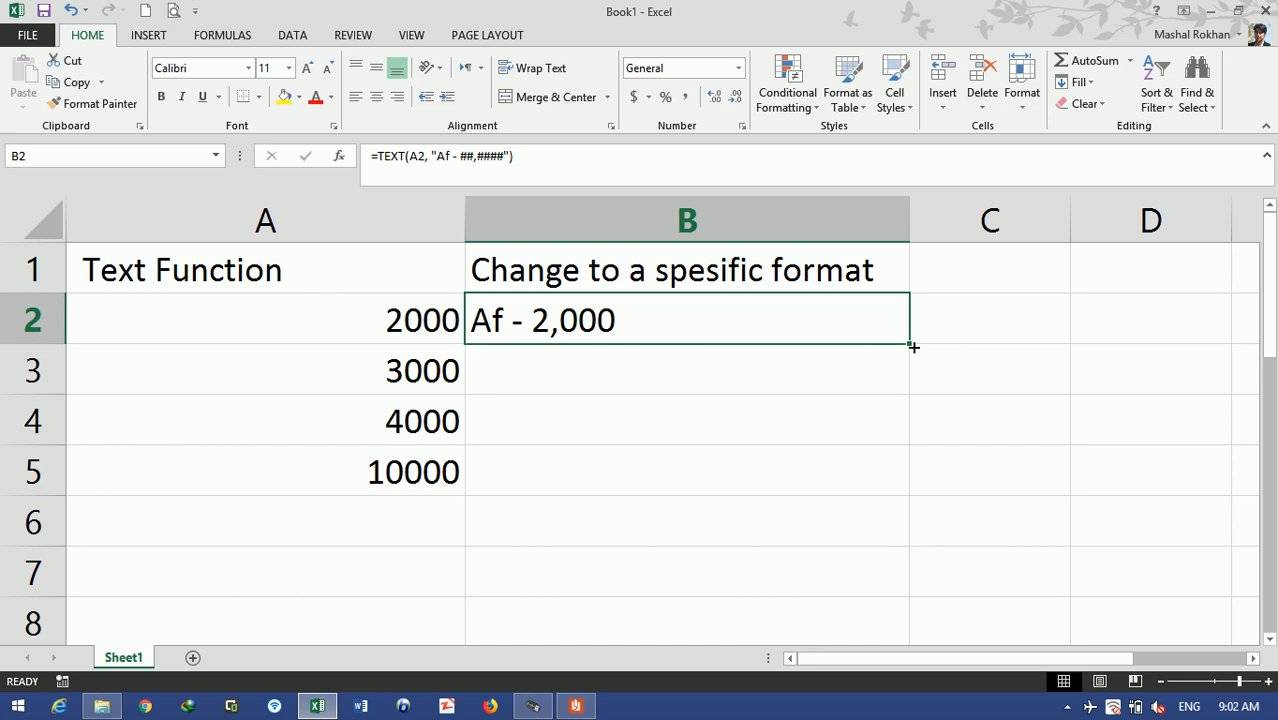
pyautogui.moveTo(913, 345); pyautogui.dragTo(911, 478)
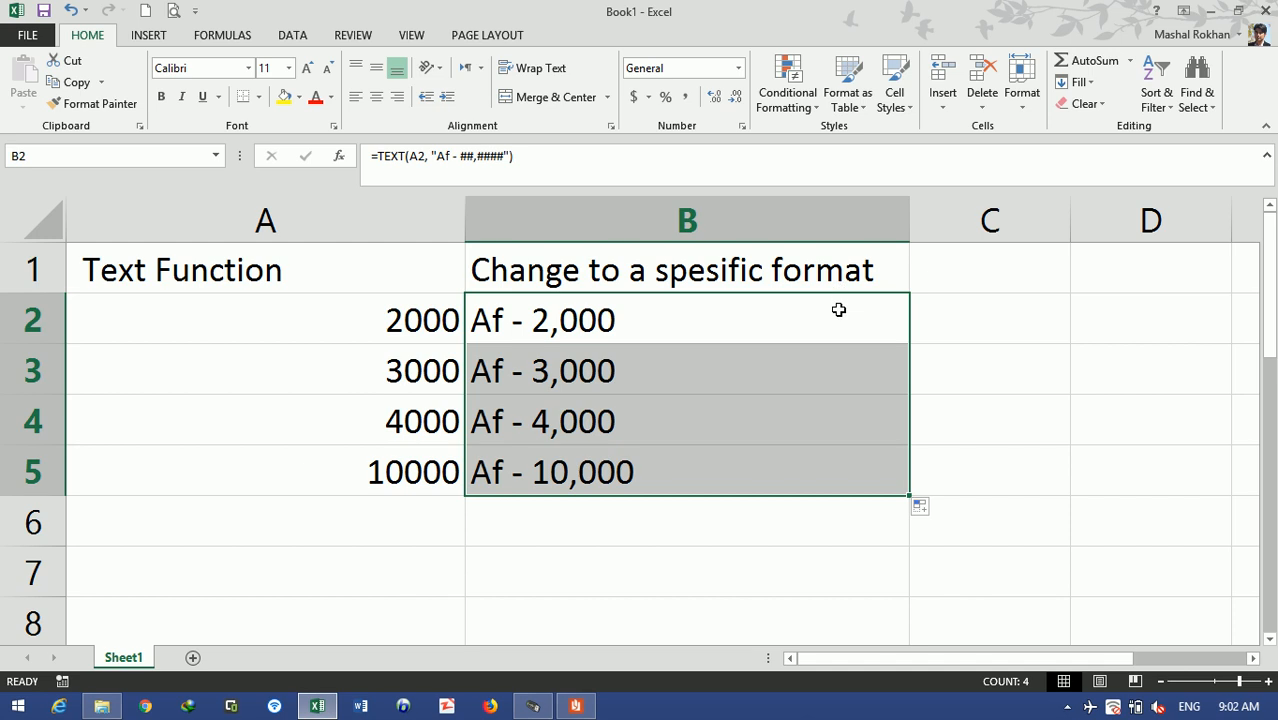
# - Change B2's TEXT format to "##,#### - Af" so it shows 2,000 - Af
pyautogui.doubleClick(741, 316)
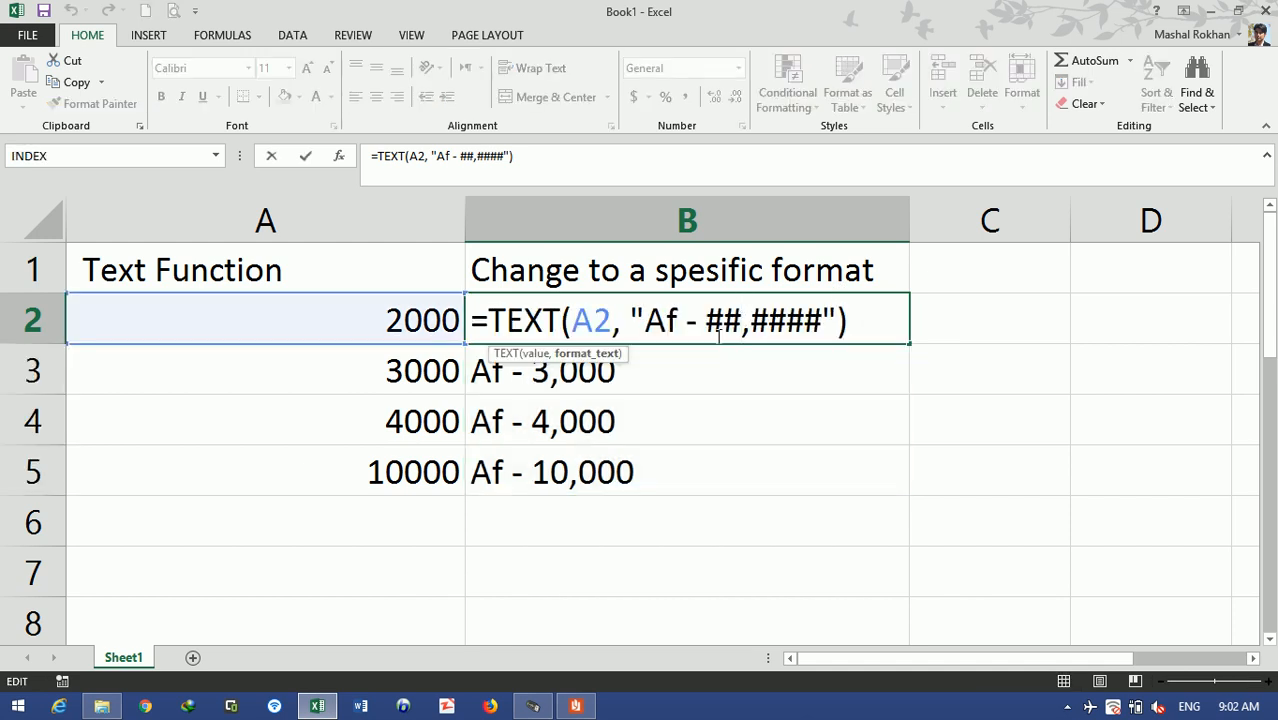
pyautogui.click(708, 322)
pyautogui.press('BackSpace')
pyautogui.press('BackSpace')
pyautogui.press('BackSpace')
pyautogui.press('BackSpace')
pyautogui.press('BackSpace')
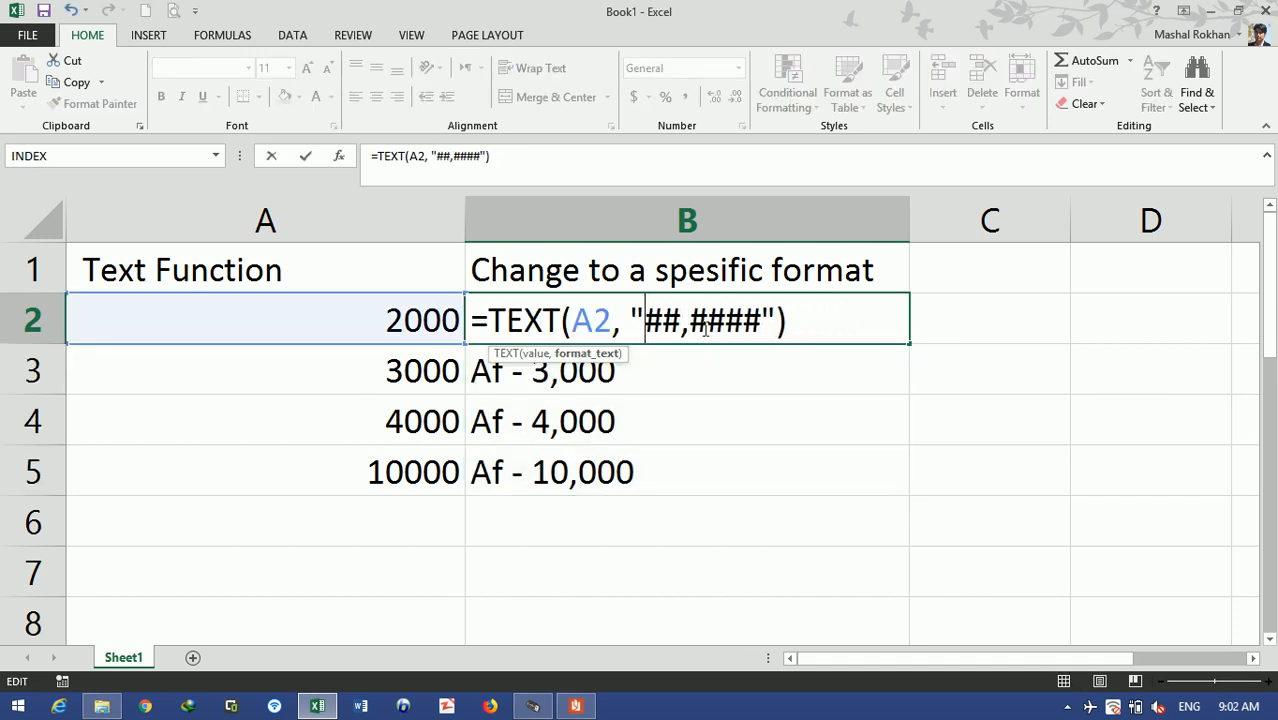
pyautogui.press('Right')
pyautogui.press('Right')
pyautogui.press('Right')
pyautogui.press('Right')
pyautogui.press('Right')
pyautogui.press('Right')
pyautogui.press('Right')
pyautogui.write('Af')
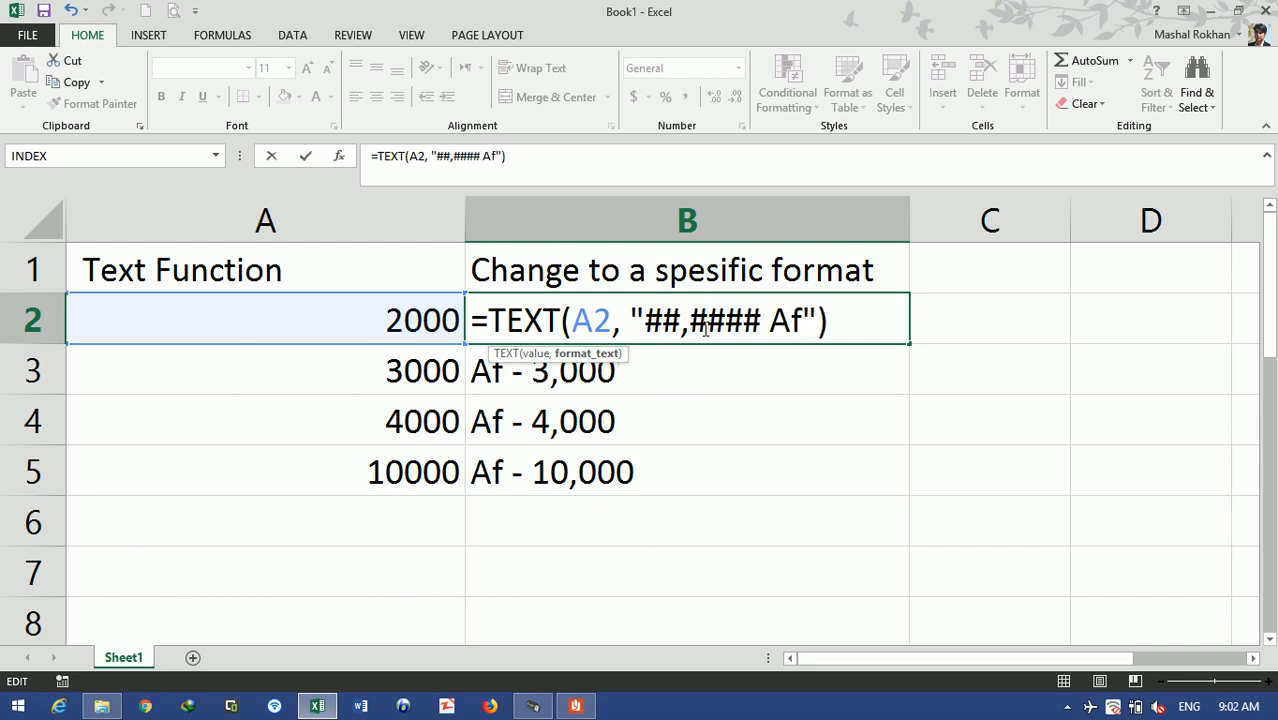
pyautogui.press('Left')
pyautogui.write('-')
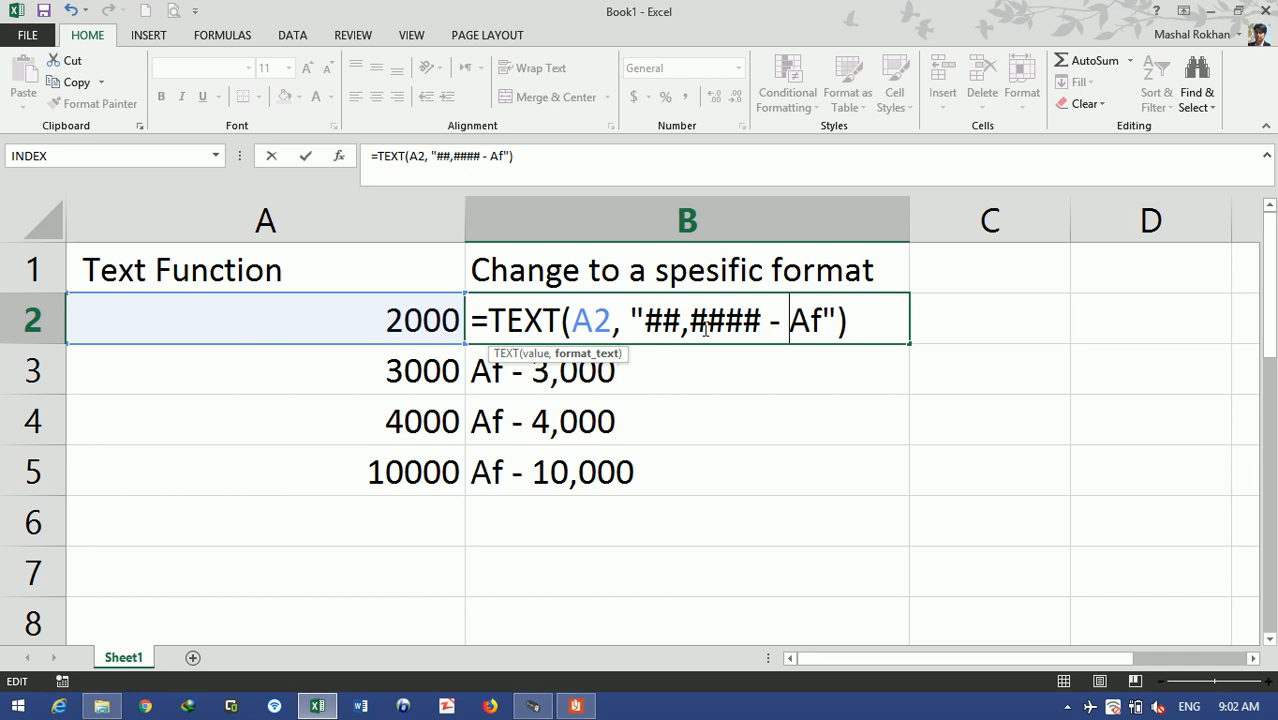
pyautogui.press('Return')
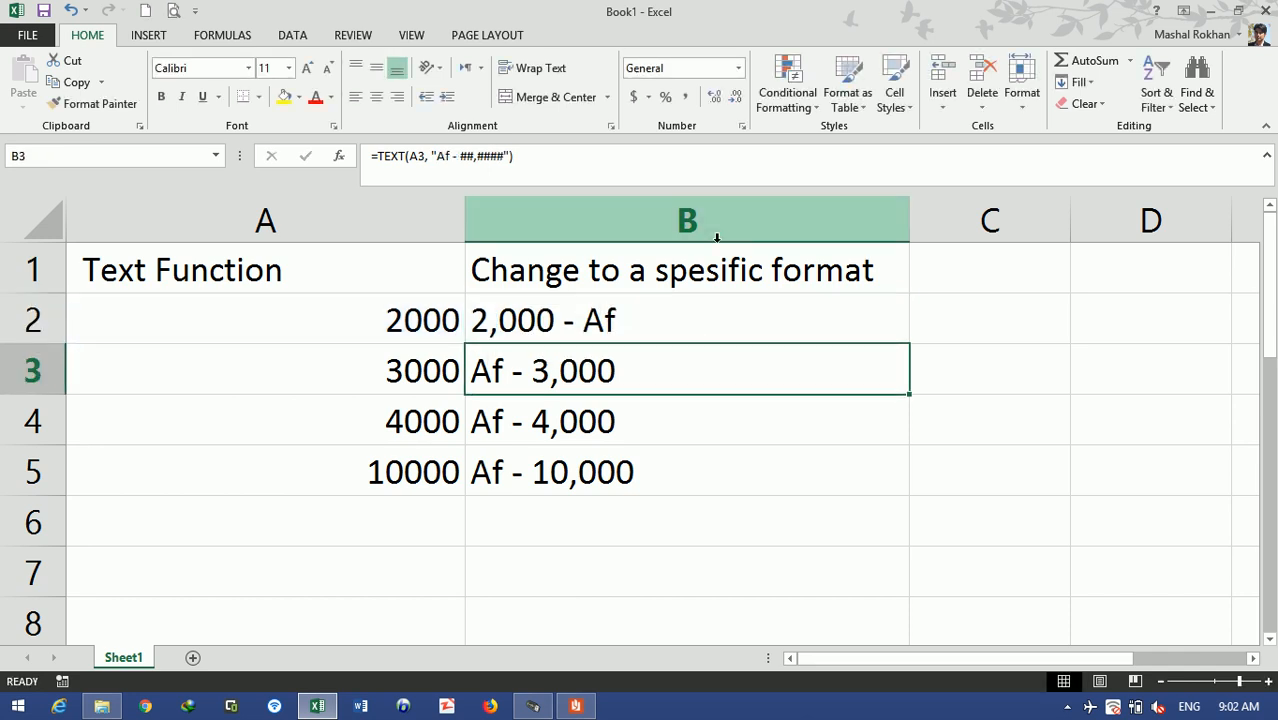
# - Copy B2's formula down to B5, showing 2,000 - Af through 10,000 - Af
pyautogui.click(694, 309)
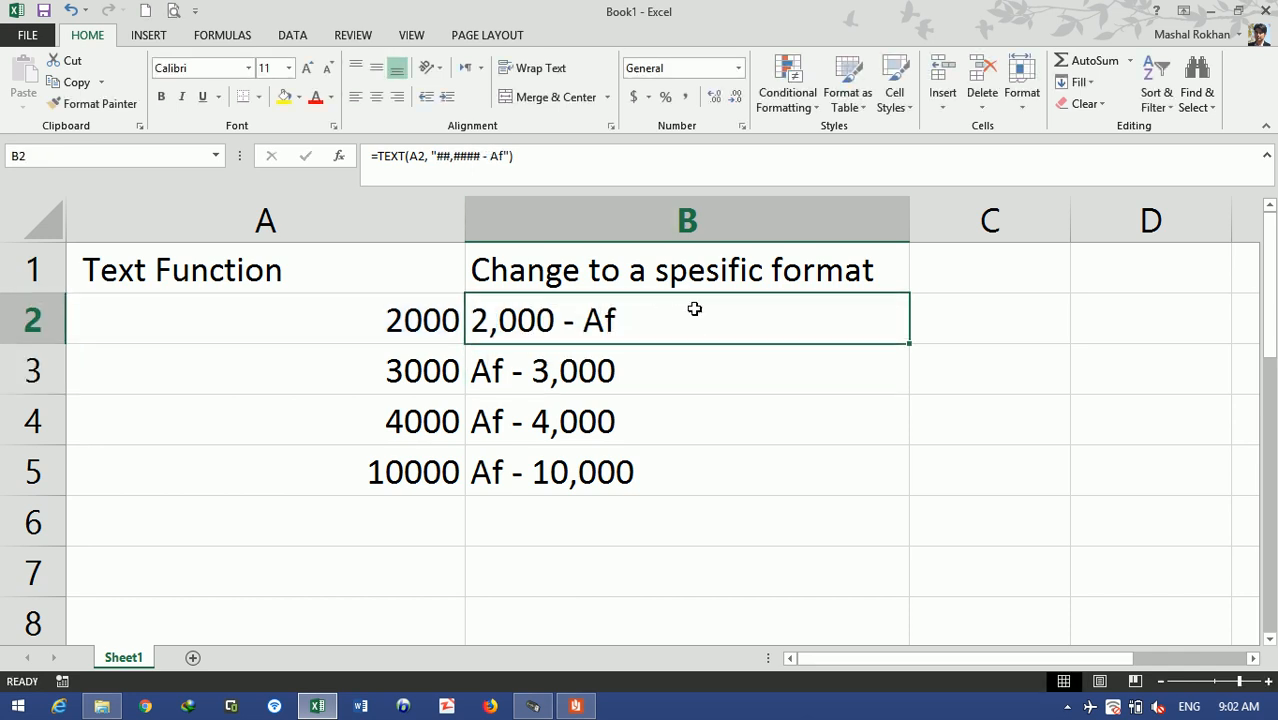
pyautogui.doubleClick(910, 343)
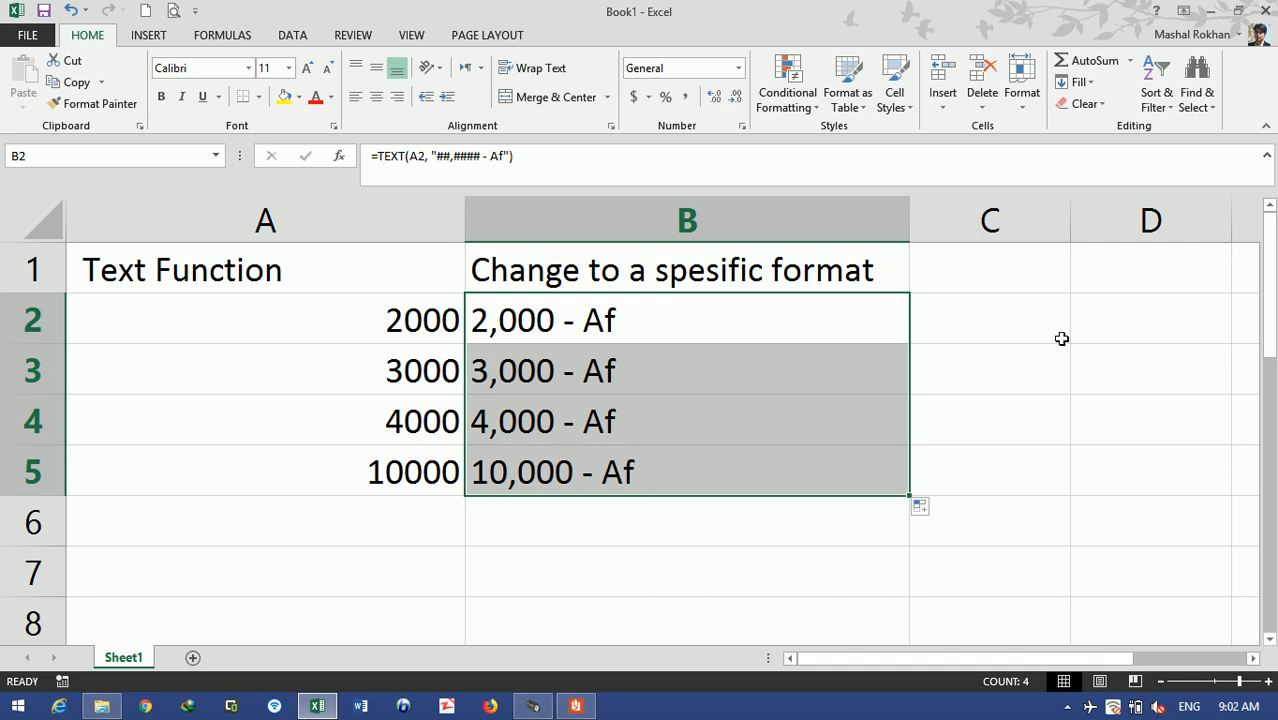
pyautogui.click(990, 358)
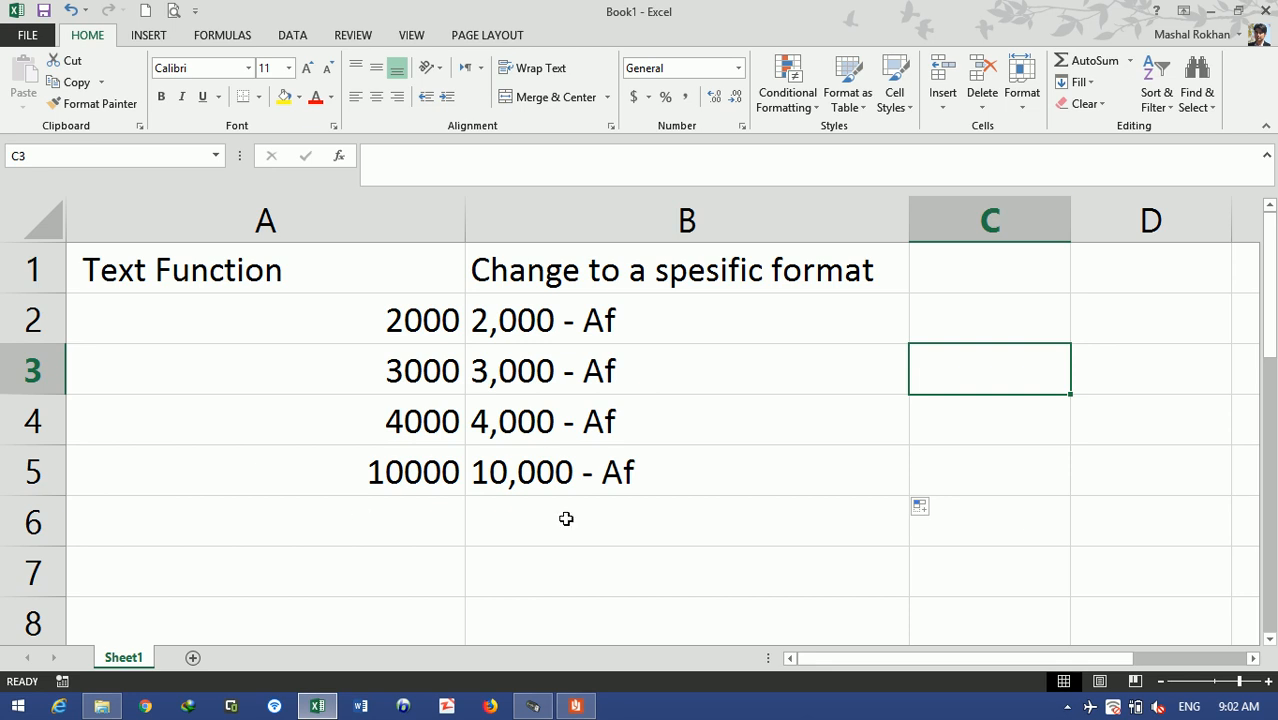
pyautogui.hotkey('alt', 'Tab')
pyautogui.scroll(-5, 570, 572)
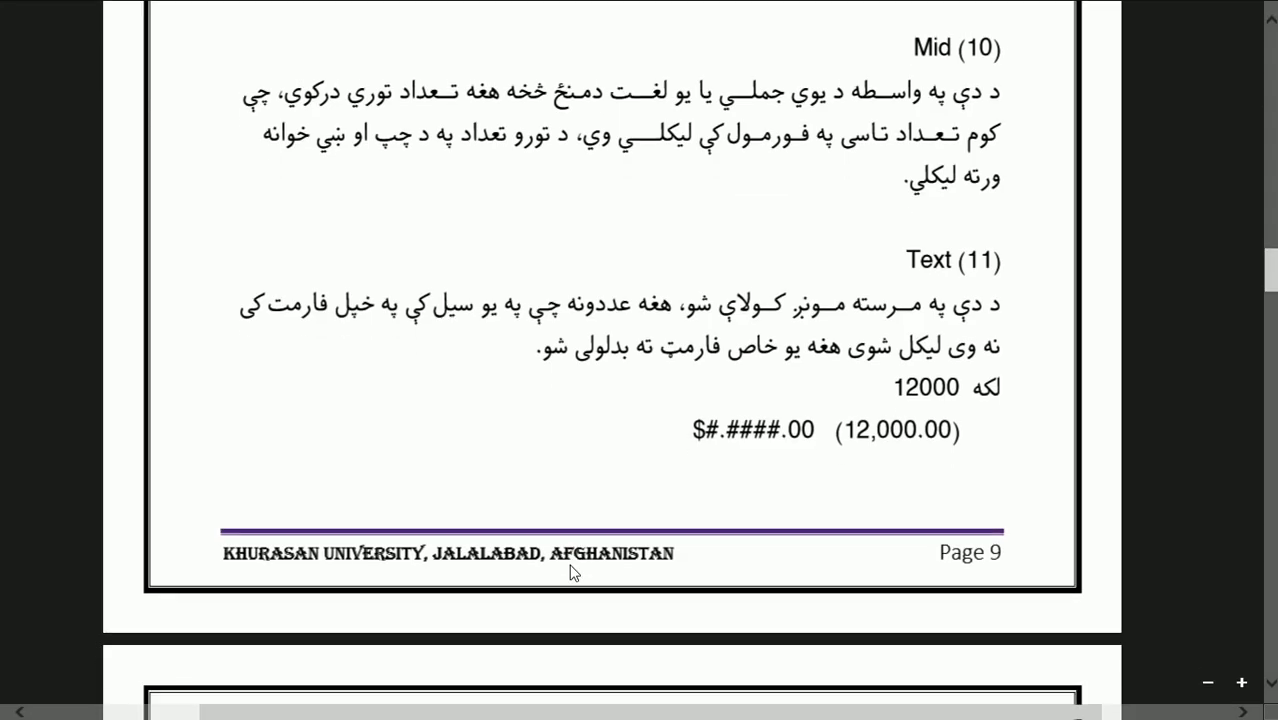
pyautogui.scroll(-3, 570, 572)
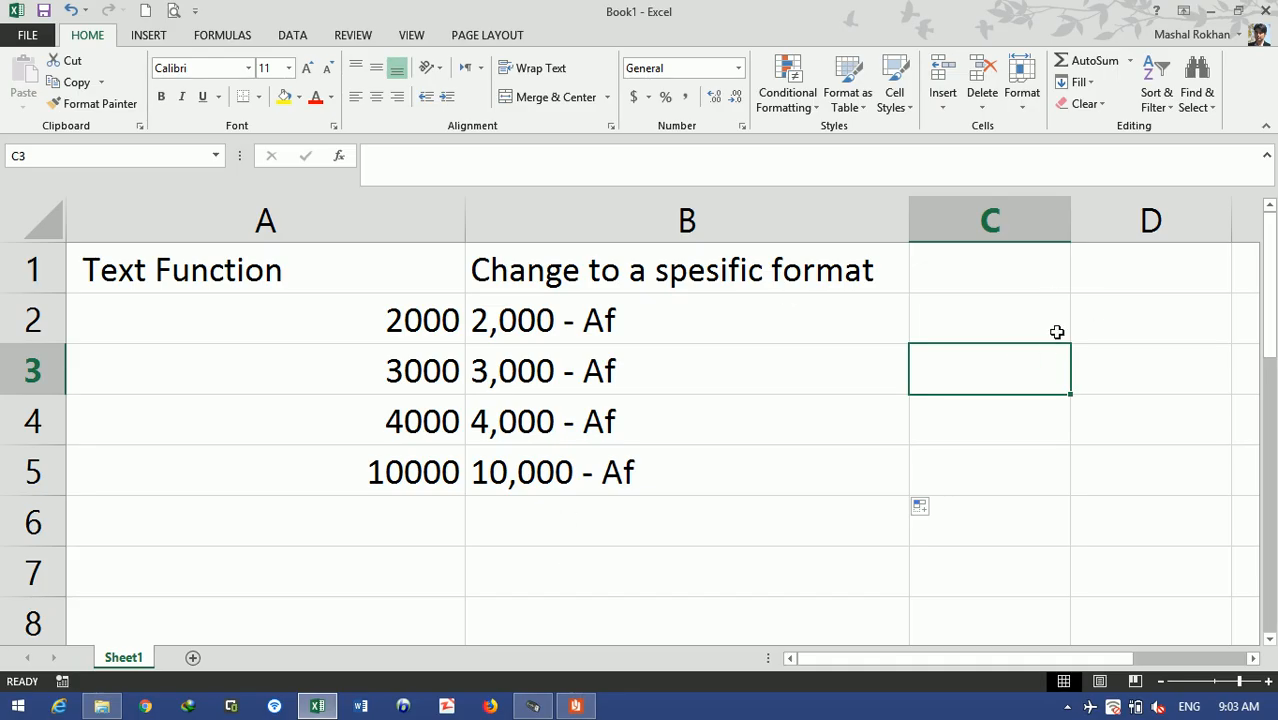
# - Enter 10000 in E1 and 20000 in E2
pyautogui.click(1053, 281)
pyautogui.press('Right')
pyautogui.press('Right')
pyautogui.press('Right')
pyautogui.press('Right')
pyautogui.press('Left')
pyautogui.press('Left')
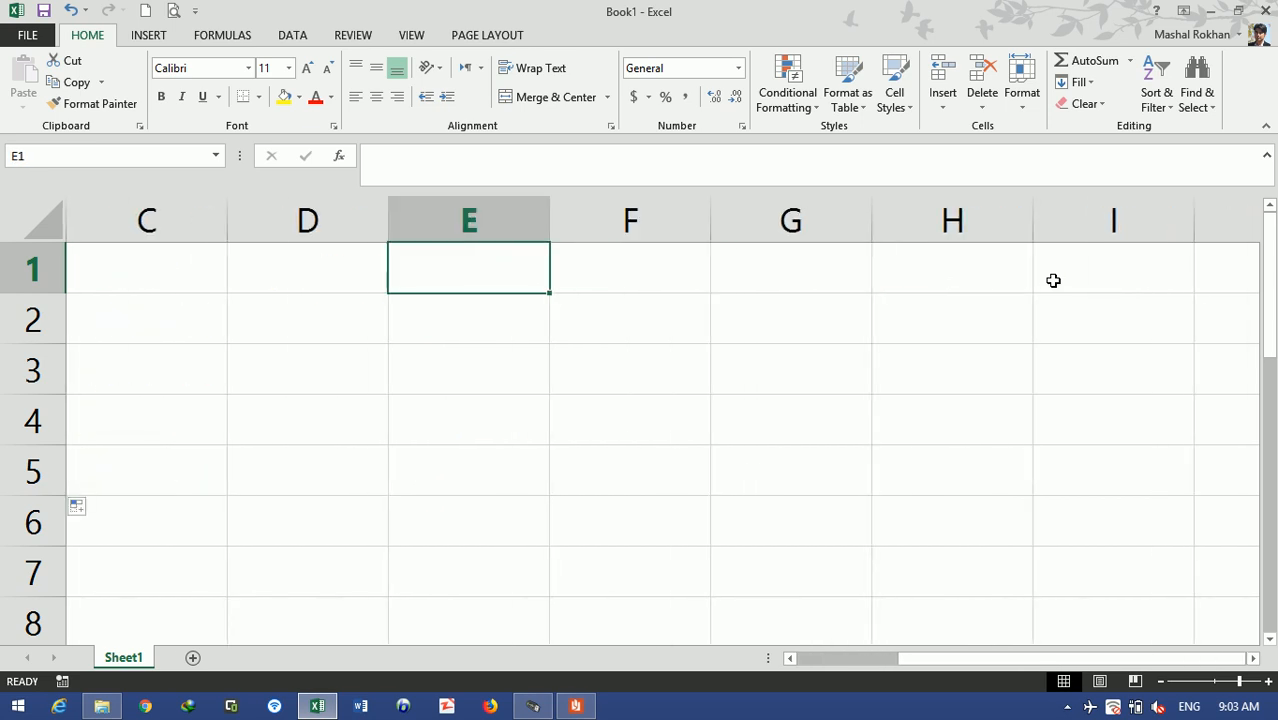
pyautogui.hotkey('ctrl', 'Return')
pyautogui.press('Down')
pyautogui.write('20000')
pyautogui.hotkey('ctrl', 'Return')
pyautogui.press('Down')
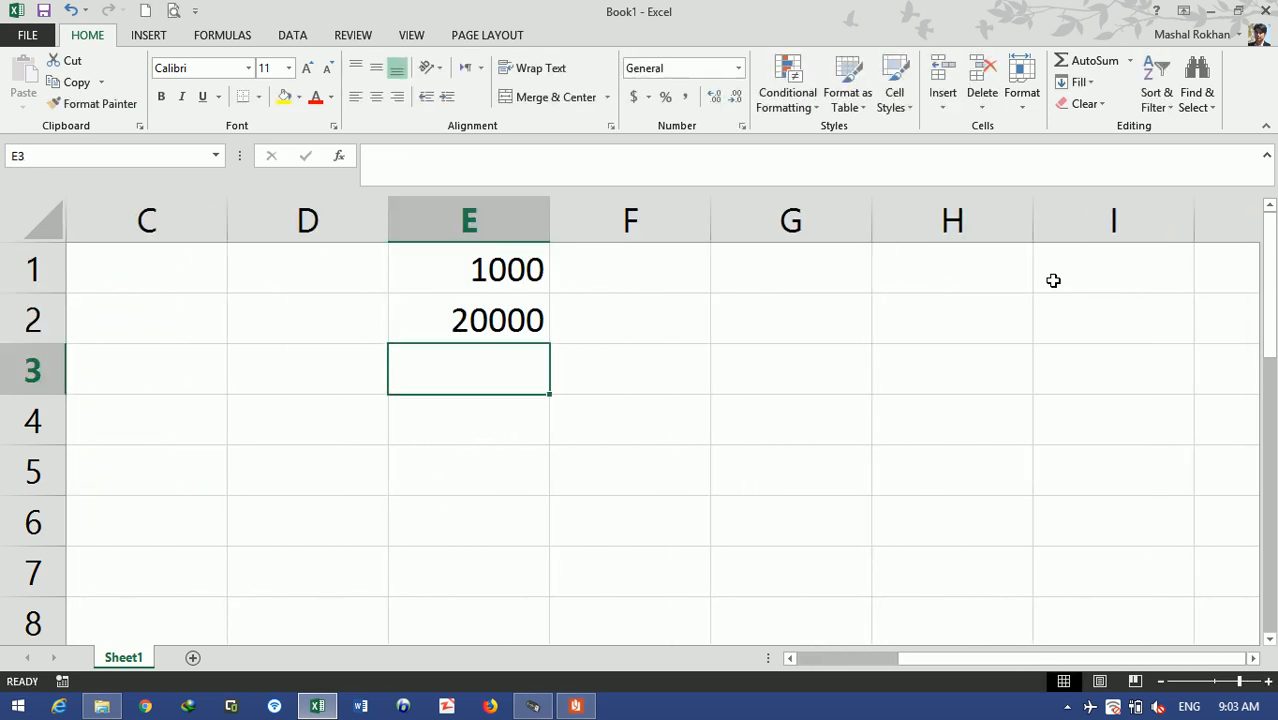
pyautogui.press('Up')
pyautogui.press('Up')
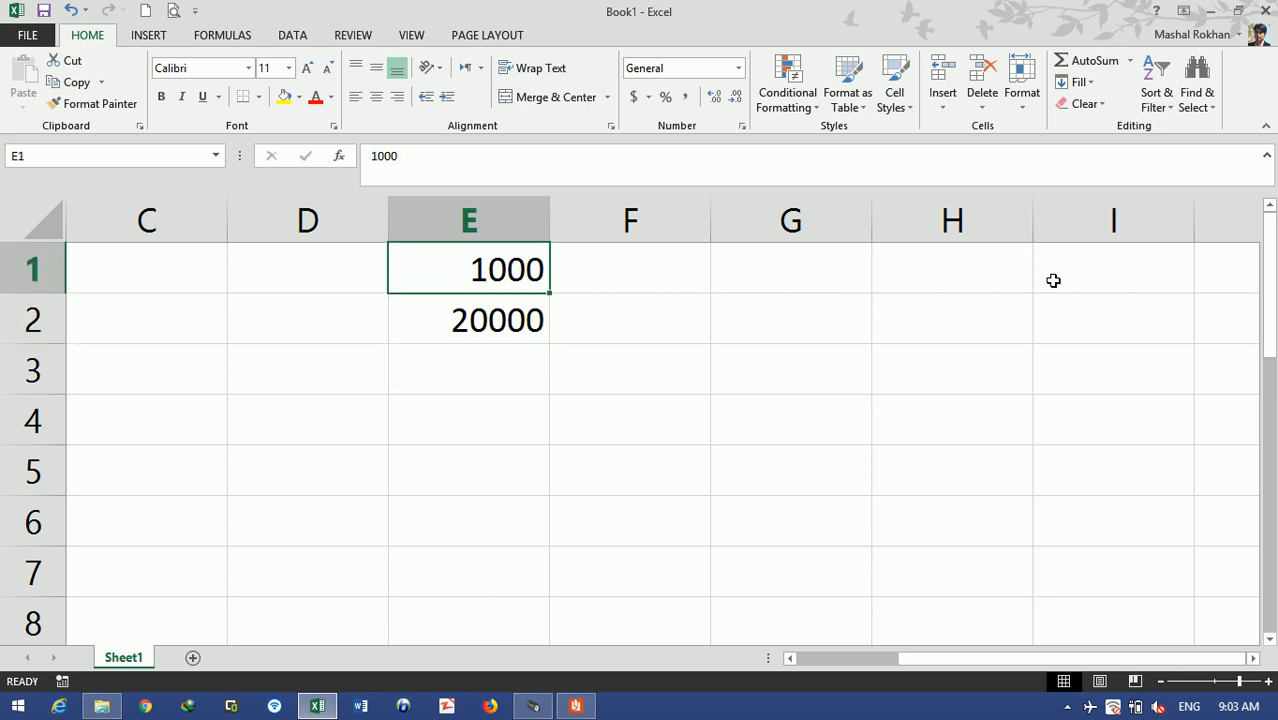
pyautogui.press('F2')
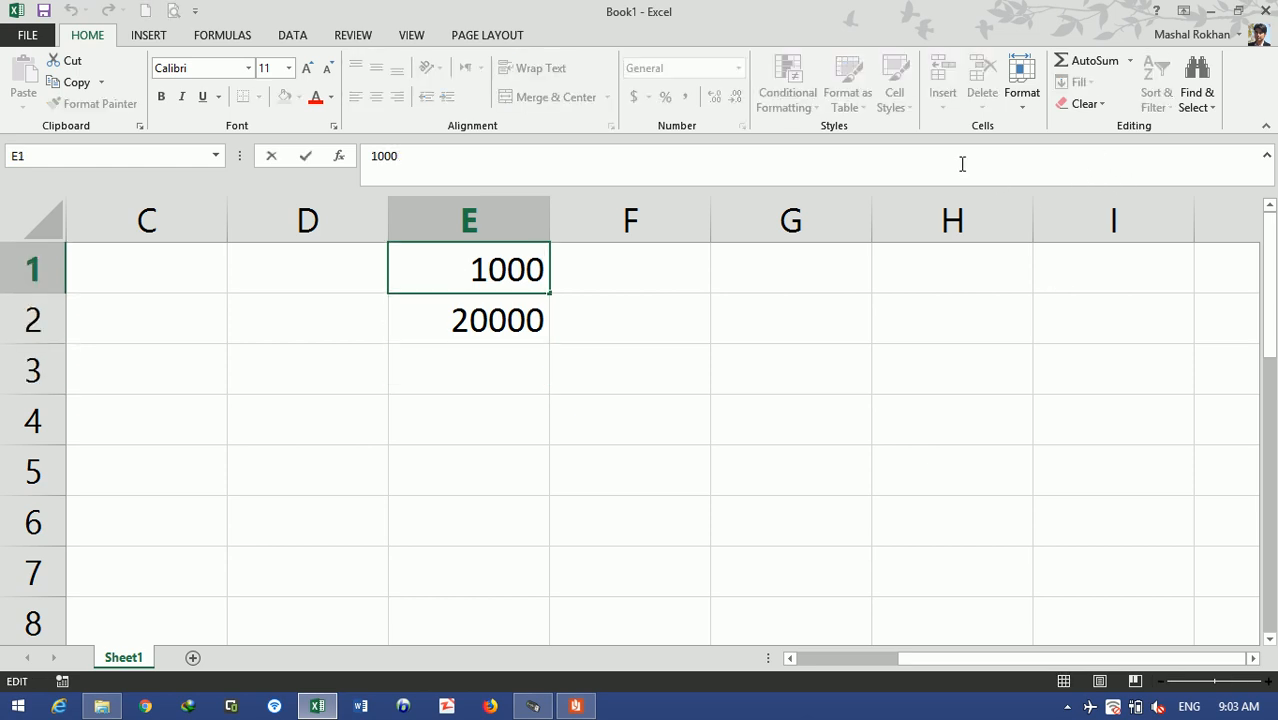
pyautogui.write('0')
pyautogui.press('Return')
pyautogui.press('Down')
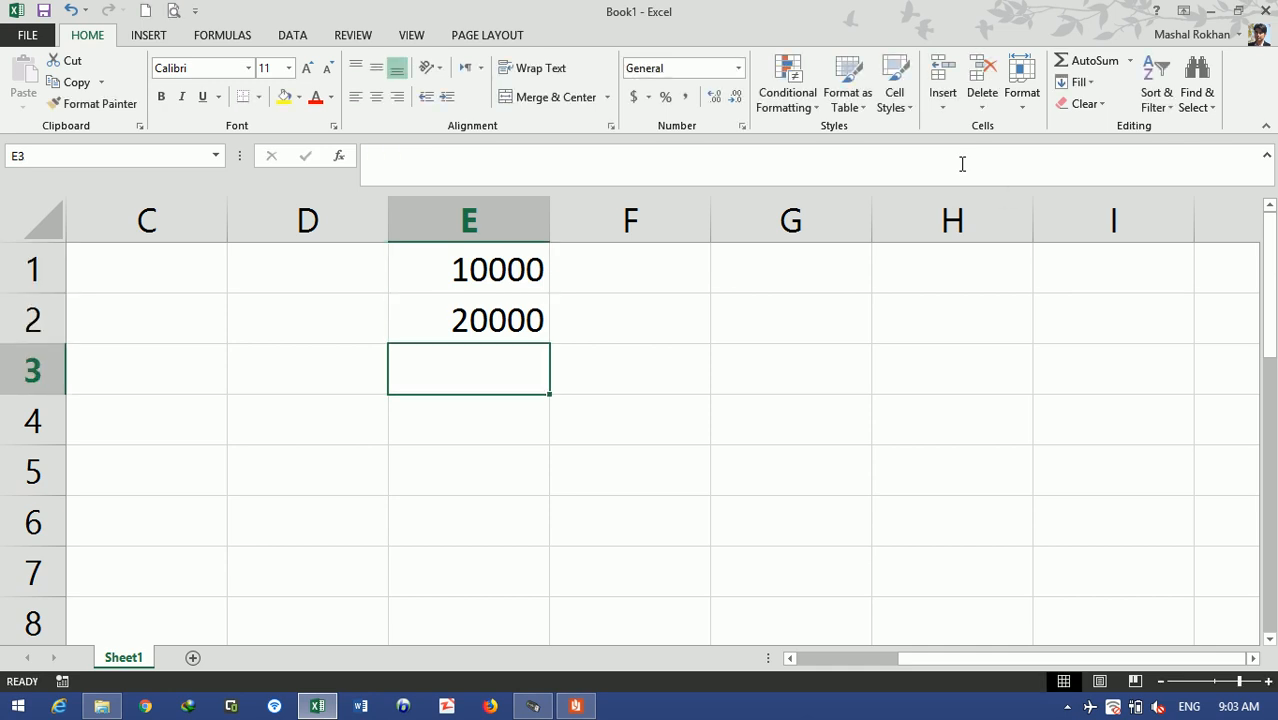
# - Extend the series to 60000 in E6 and start =SUM() in E7
pyautogui.moveTo(499, 266); pyautogui.dragTo(536, 551)
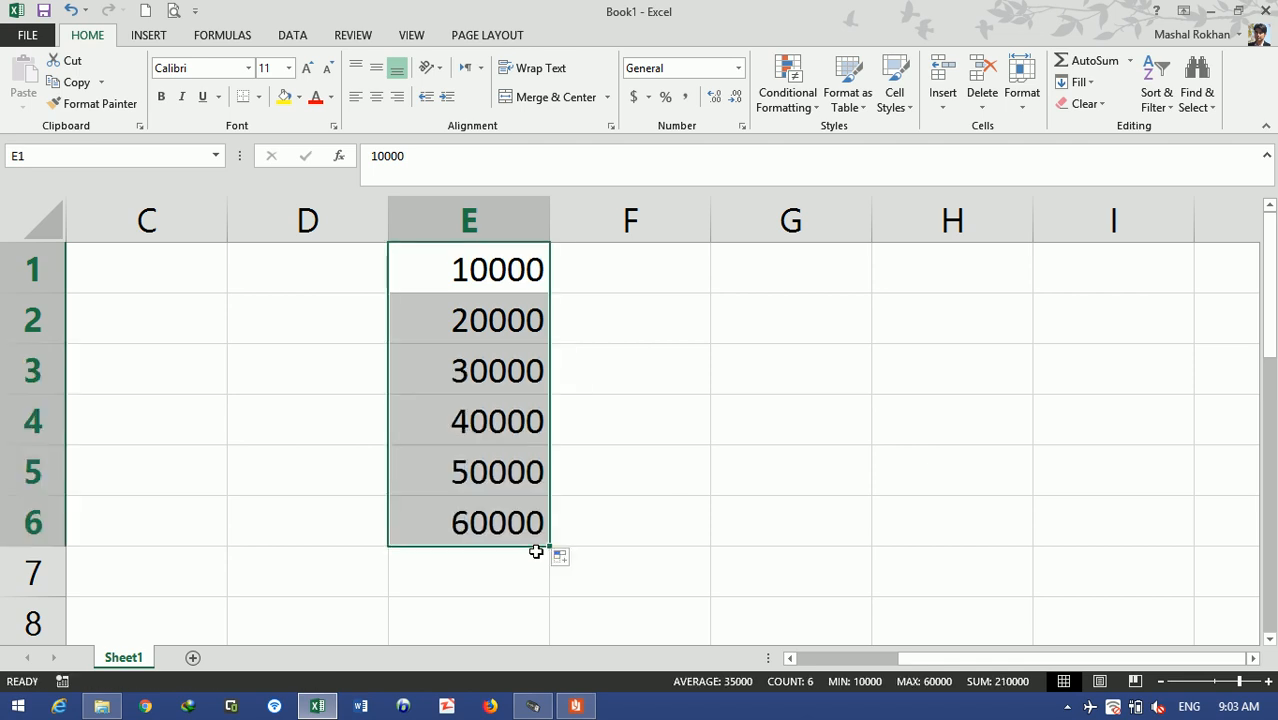
pyautogui.click(491, 576)
pyautogui.write('=SUM()')
pyautogui.press('Return')
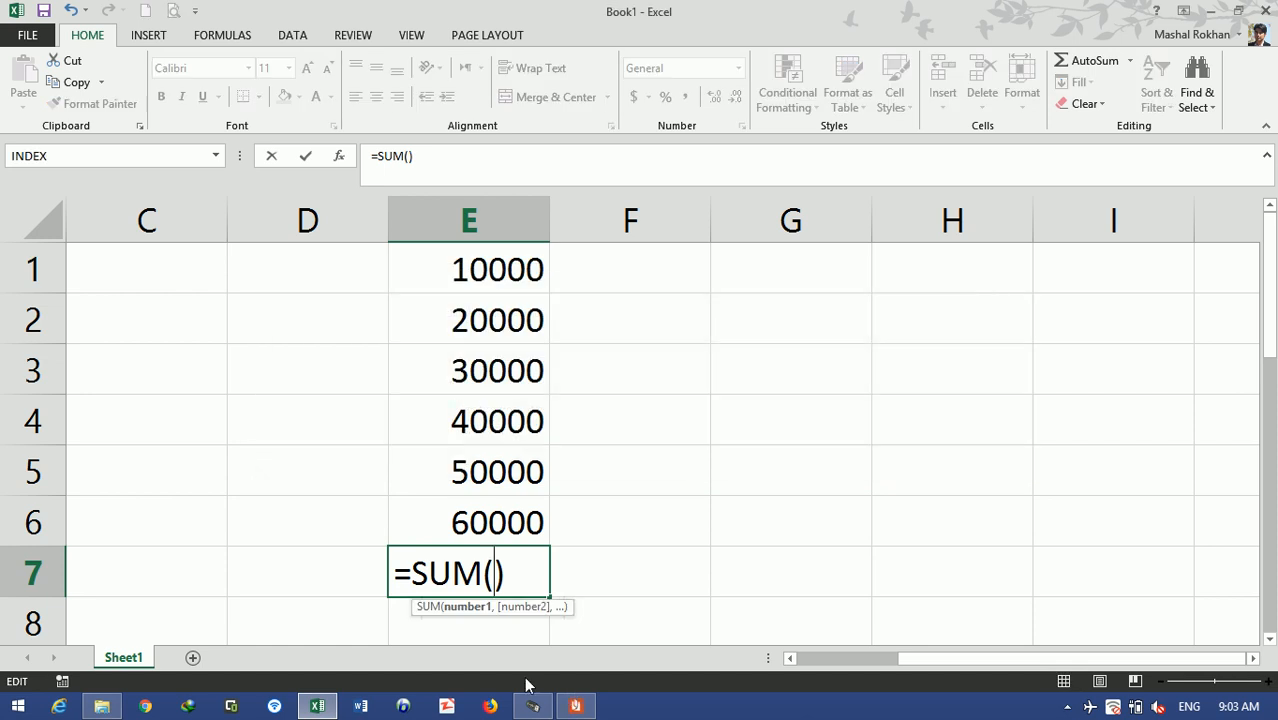
# - Fill the E7 SUM with E1:E6 so it totals 210000
pyautogui.moveTo(505, 281); pyautogui.dragTo(520, 516)
pyautogui.press('Return')
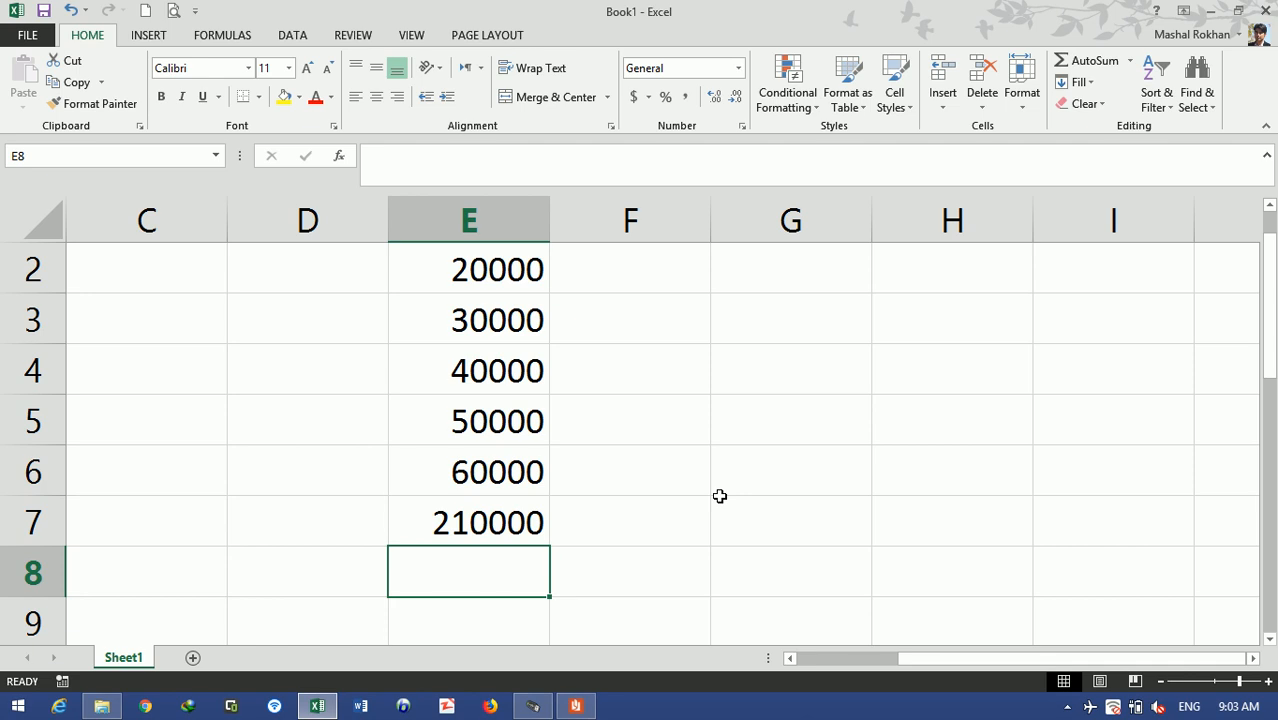
pyautogui.press('Up')
pyautogui.press('Up')
pyautogui.press('Up')
pyautogui.press('Up')
pyautogui.press('Up')
pyautogui.press('Up')
pyautogui.press('Up')
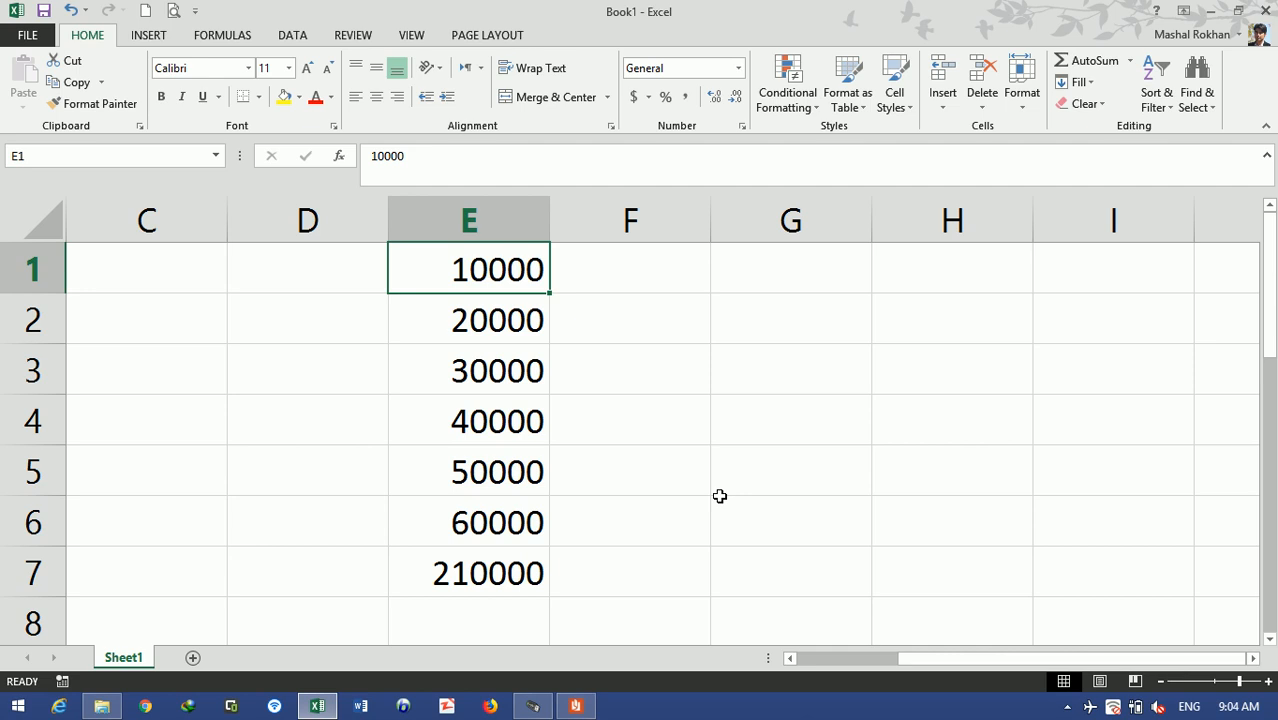
# - Copy 10000–60000 from E1:E6 into F1:F6 and type an apostrophe before F2's 20000
pyautogui.press('Right')
pyautogui.moveTo(513, 276); pyautogui.dragTo(527, 518)
pyautogui.hotkey('ctrl', 'c')
pyautogui.press('Right')
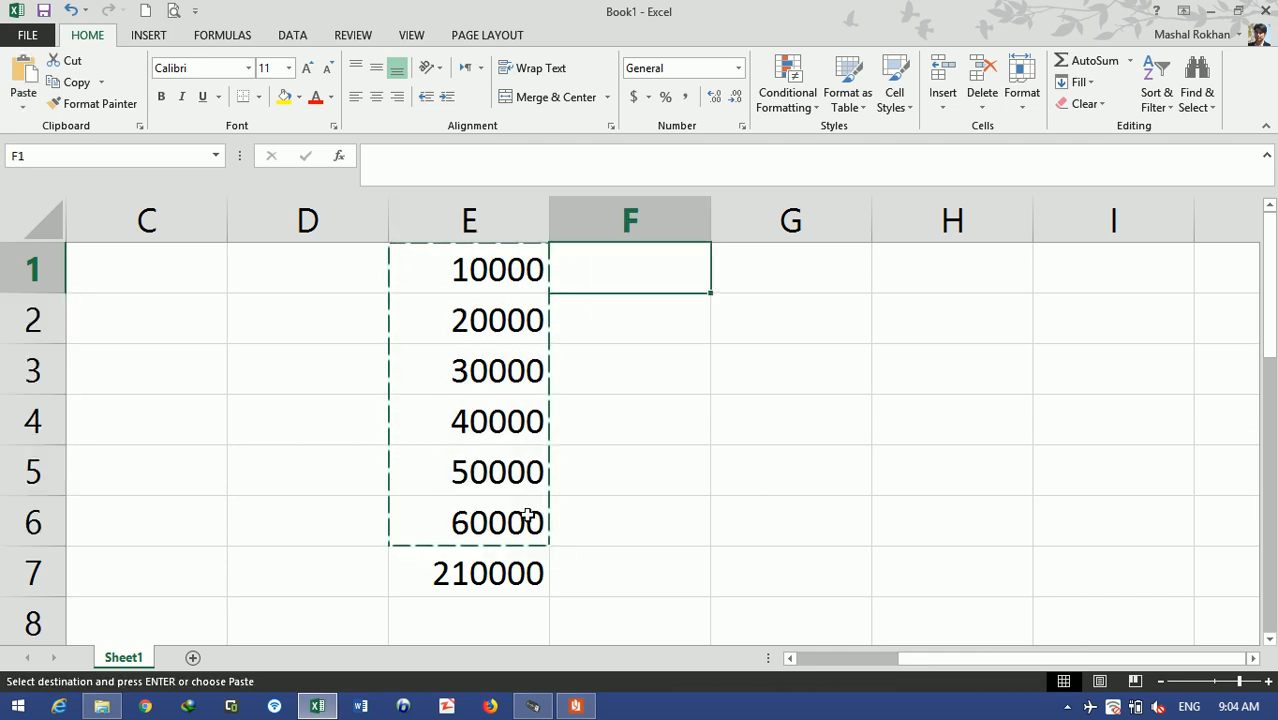
pyautogui.hotkey('ctrl', 'v')
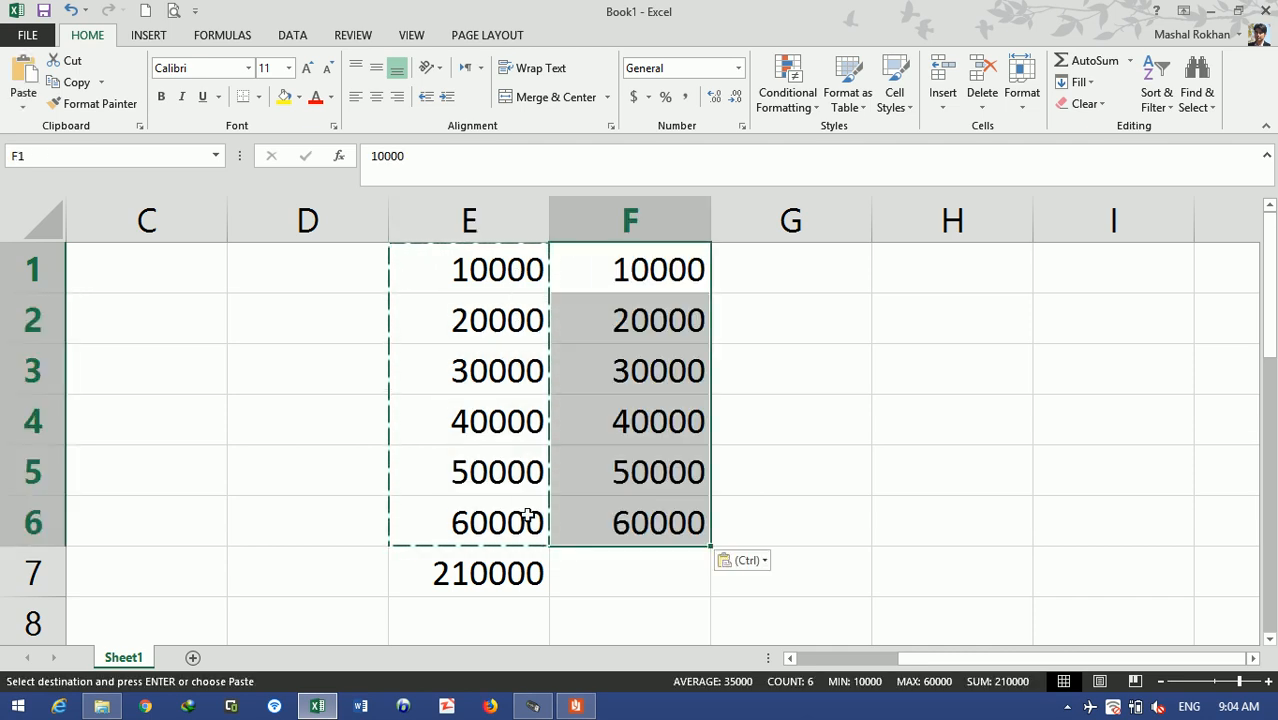
pyautogui.doubleClick(607, 327)
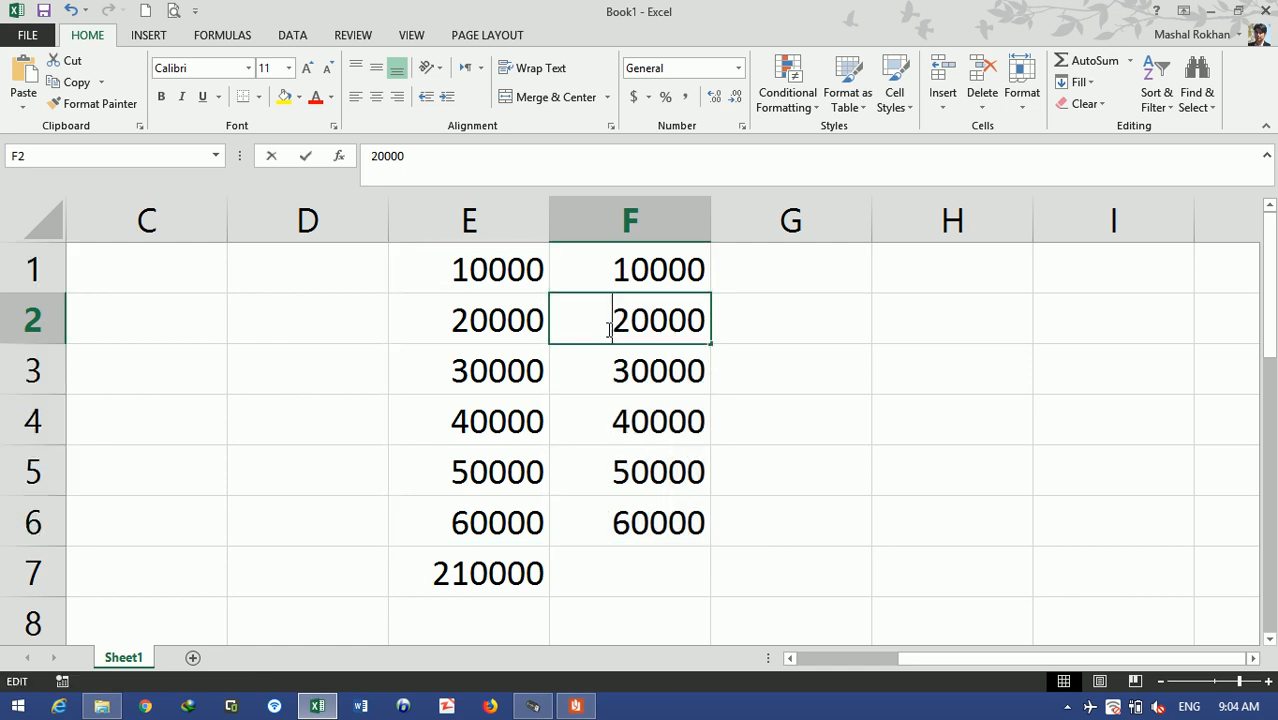
pyautogui.write("'")
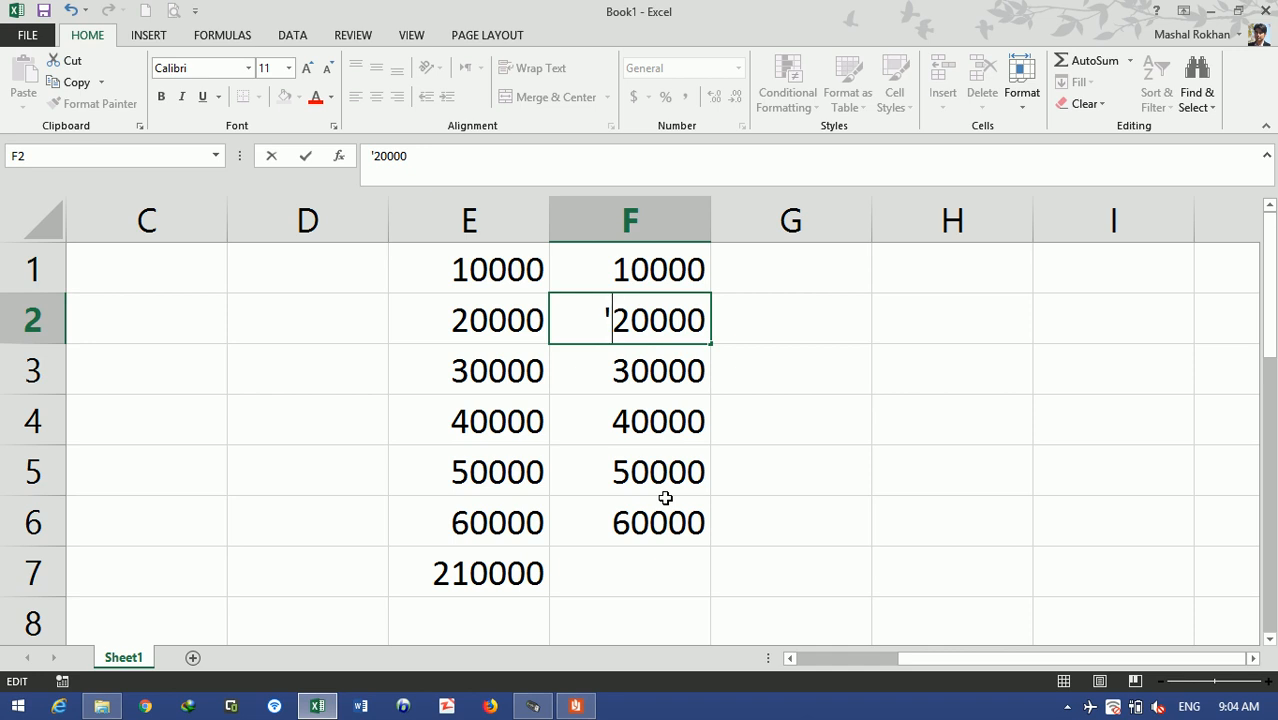
# - Store F2's 20000 as text and center column F
pyautogui.hotkey('ctrl', 'Return')
pyautogui.press('Return')
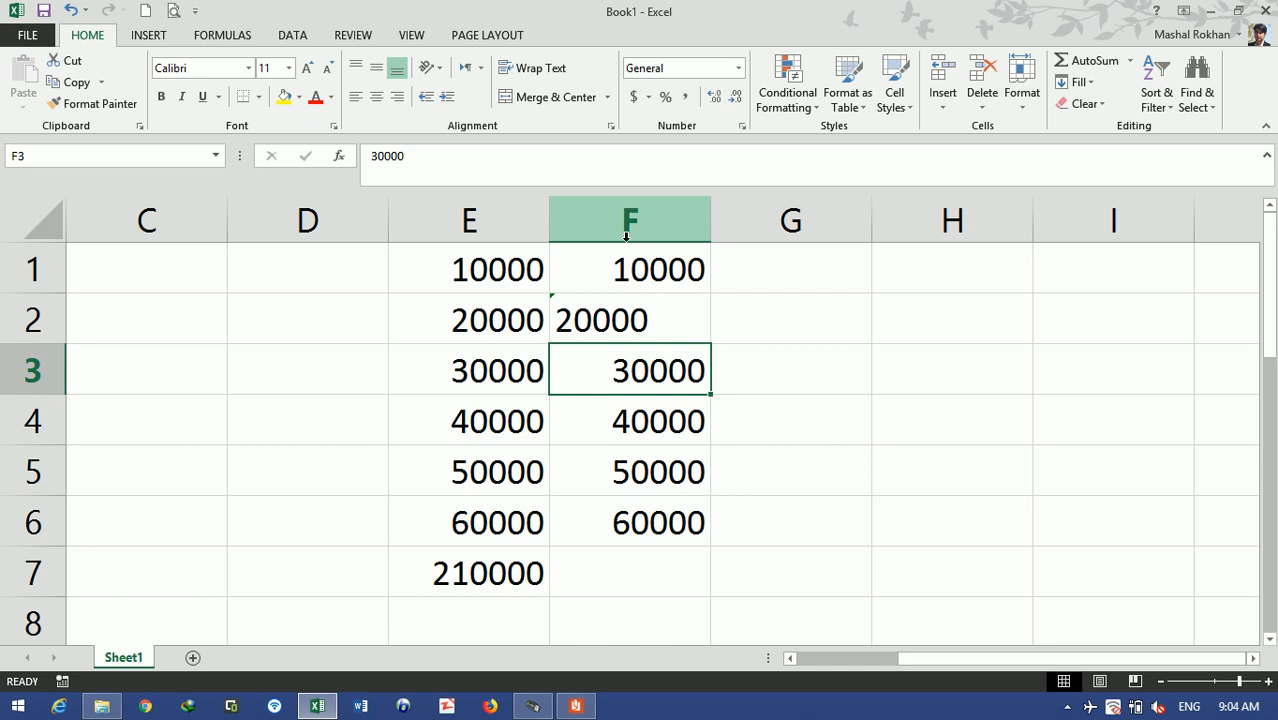
pyautogui.click(630, 218)
pyautogui.click(376, 96)
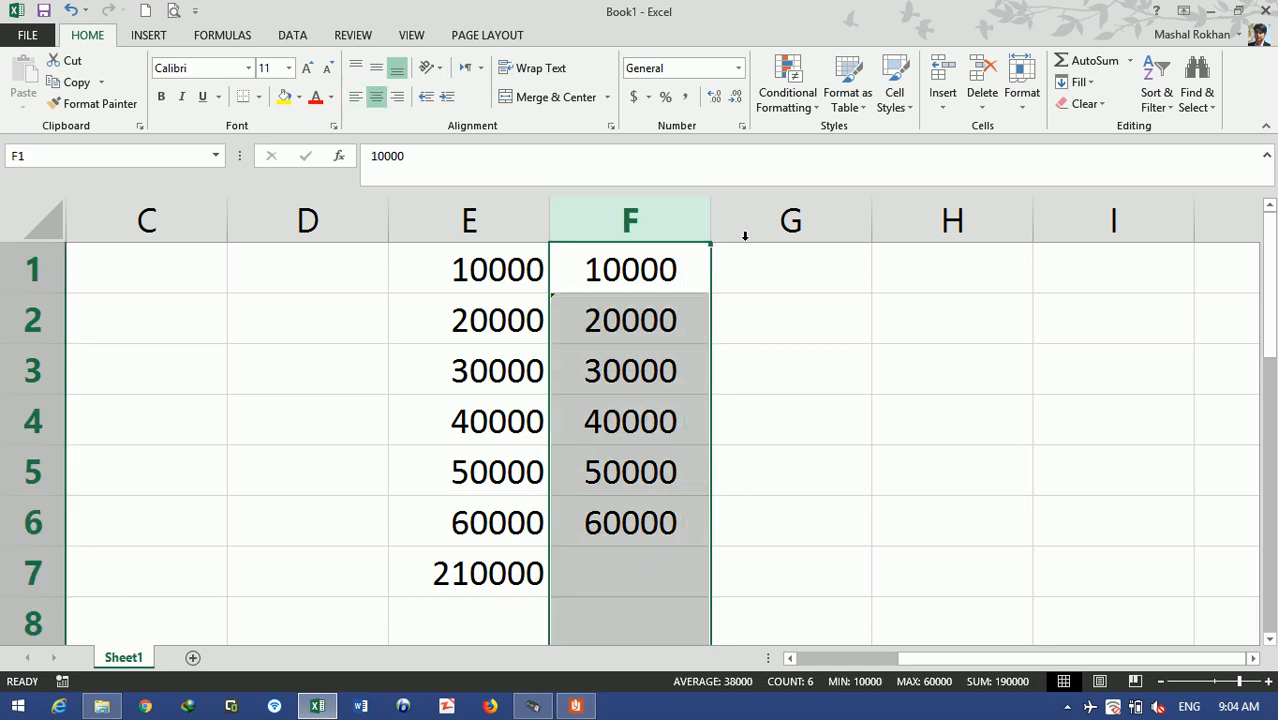
# - Store F4's 40000 as text with a leading apostrophe
pyautogui.click(640, 365)
pyautogui.doubleClick(632, 421)
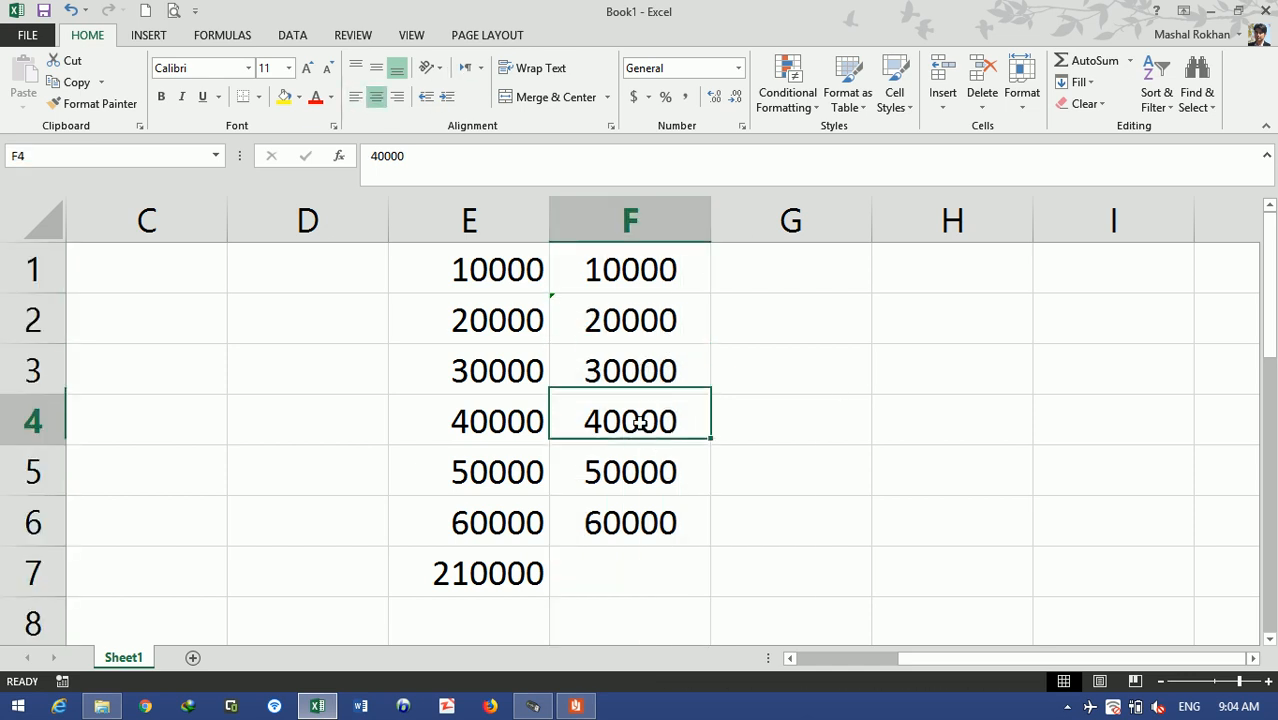
pyautogui.click(586, 421)
pyautogui.write("'")
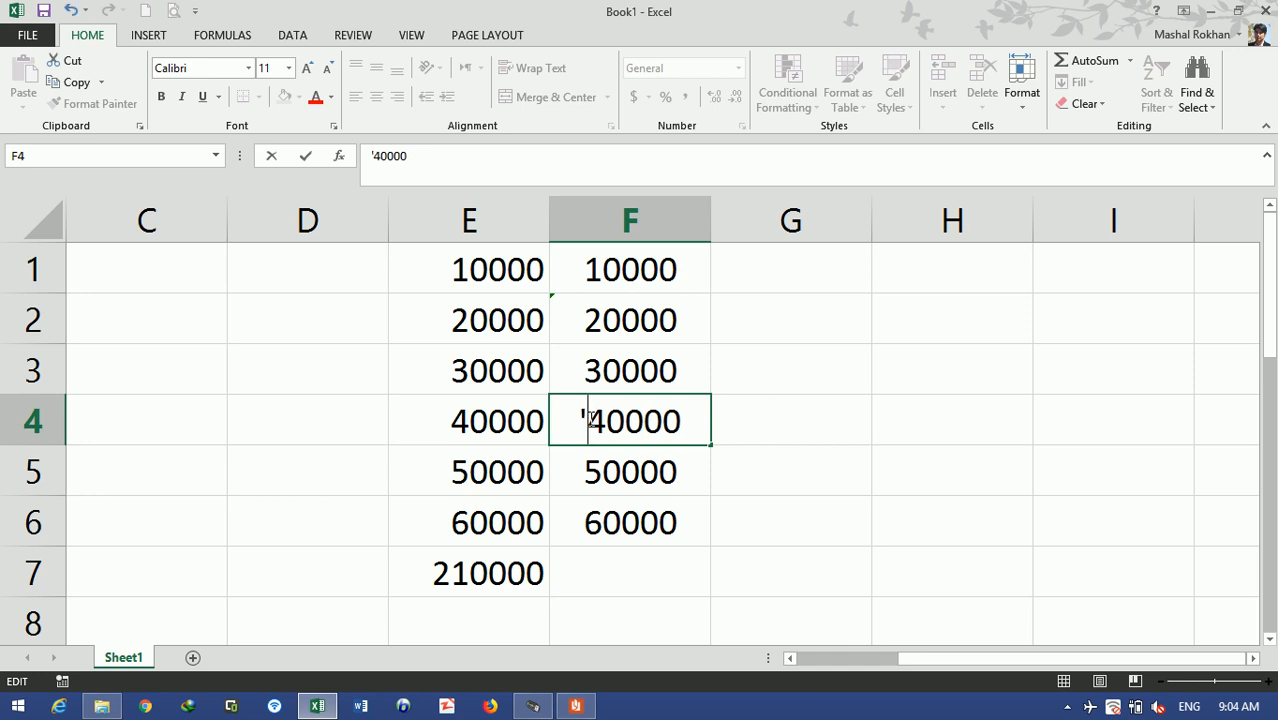
pyautogui.press('Return')
# - Insert an AutoSum in F7, giving =SUM(F5:F6) = 110000
pyautogui.click(853, 433)
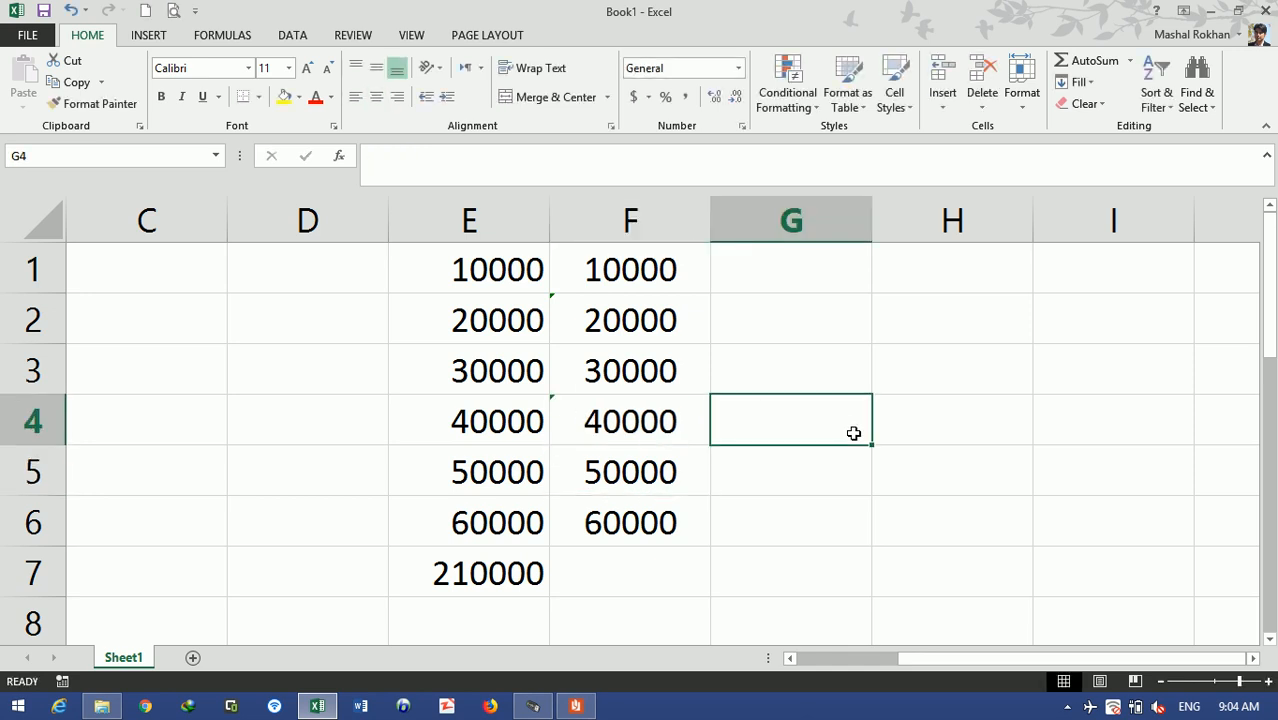
pyautogui.click(648, 556)
pyautogui.hotkey('alt', '=')
pyautogui.hotkey('alt', '=')
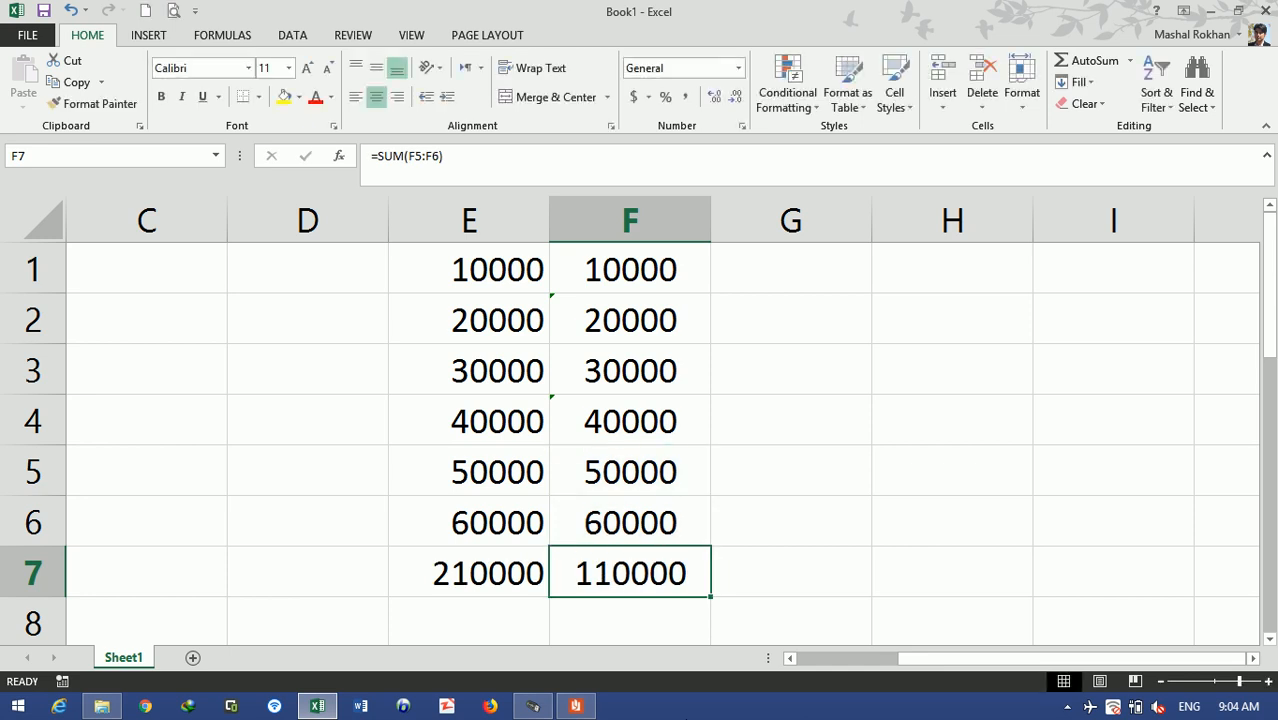
# - Change F7's SUM range to F1:F6, giving 150000
pyautogui.doubleClick(558, 570)
pyautogui.moveTo(716, 575); pyautogui.dragTo(638, 576)
pyautogui.moveTo(618, 530); pyautogui.dragTo(622, 271)
pyautogui.press('Return')
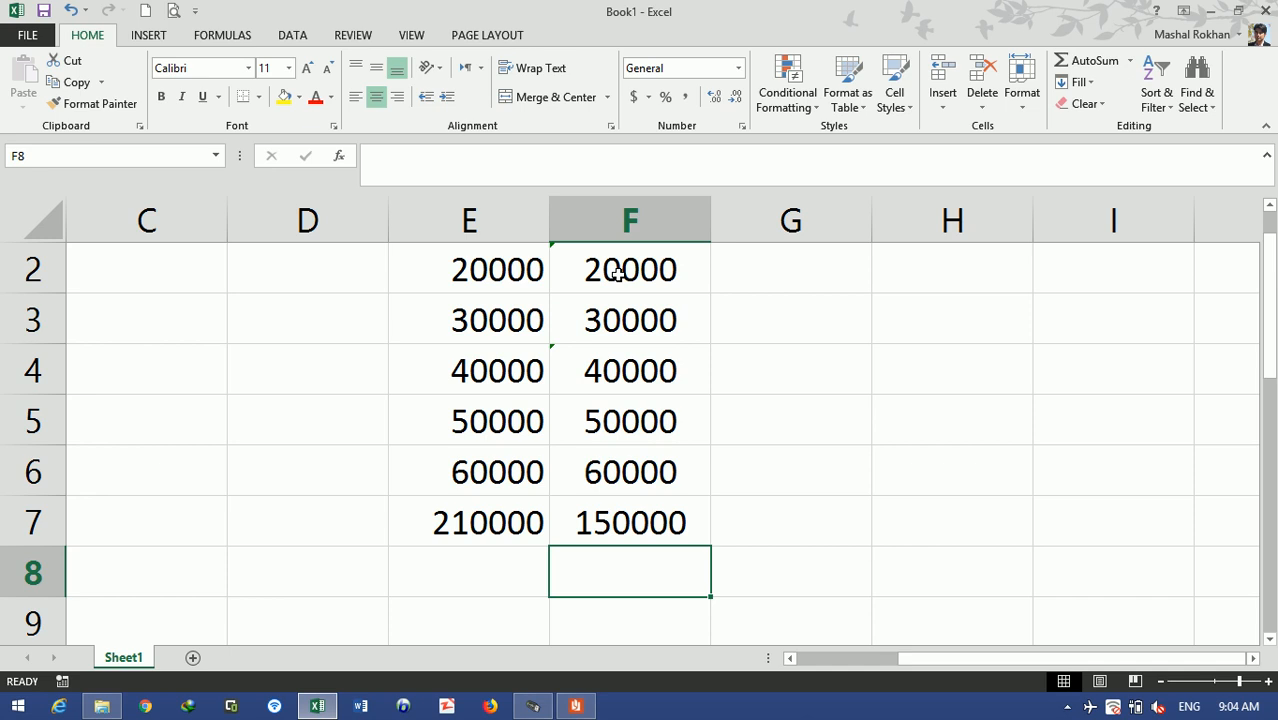
# - Enter =E7-F7 in G7 to show the 60000 difference
pyautogui.press('Right')
pyautogui.press('Up')
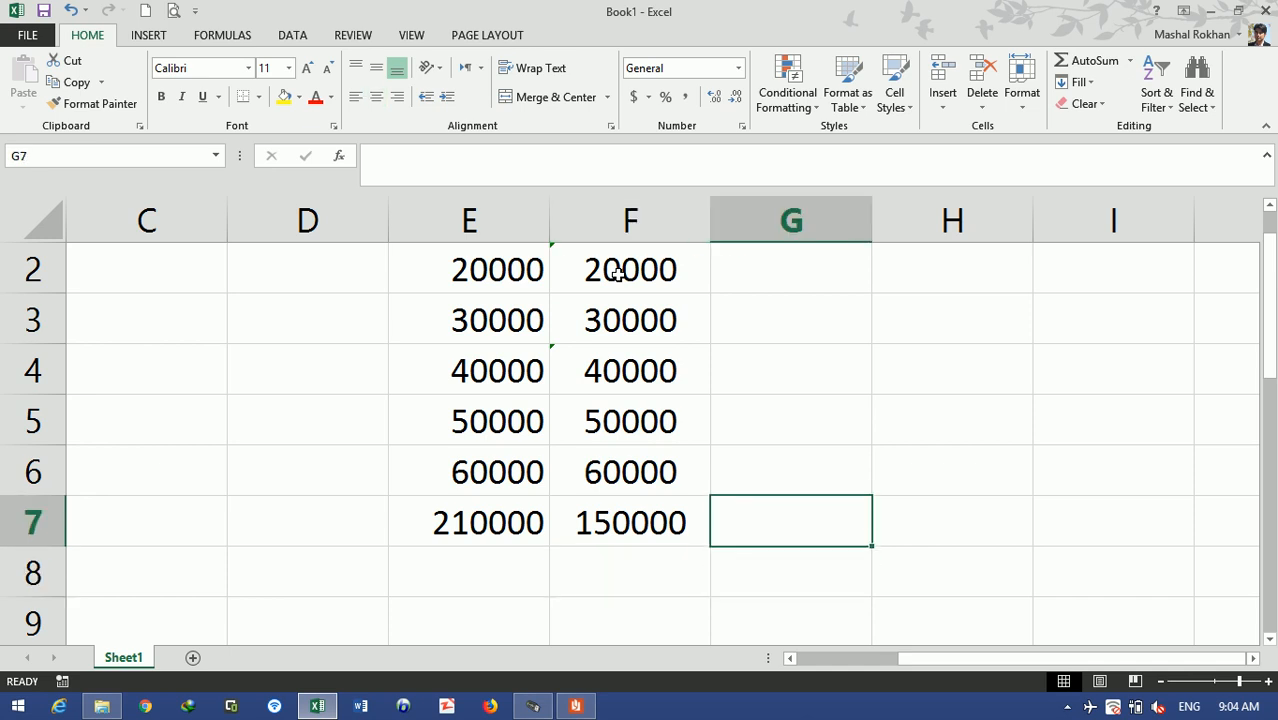
pyautogui.write('=')
pyautogui.press('Left')
pyautogui.press('Left')
pyautogui.write('-')
pyautogui.press('Left')
pyautogui.press('Return')
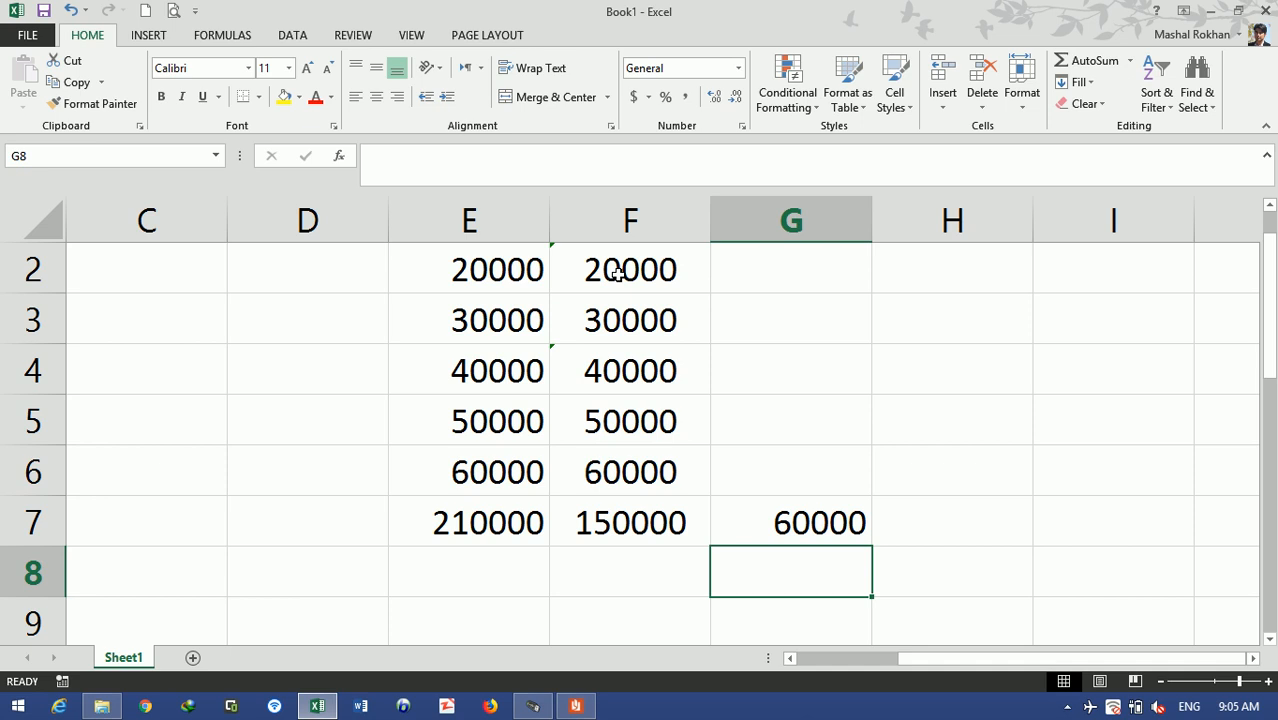
pyautogui.press('Up')
pyautogui.press('Up')
pyautogui.press('Up')
pyautogui.press('Up')
pyautogui.press('Up')
pyautogui.press('Up')
pyautogui.press('Up')
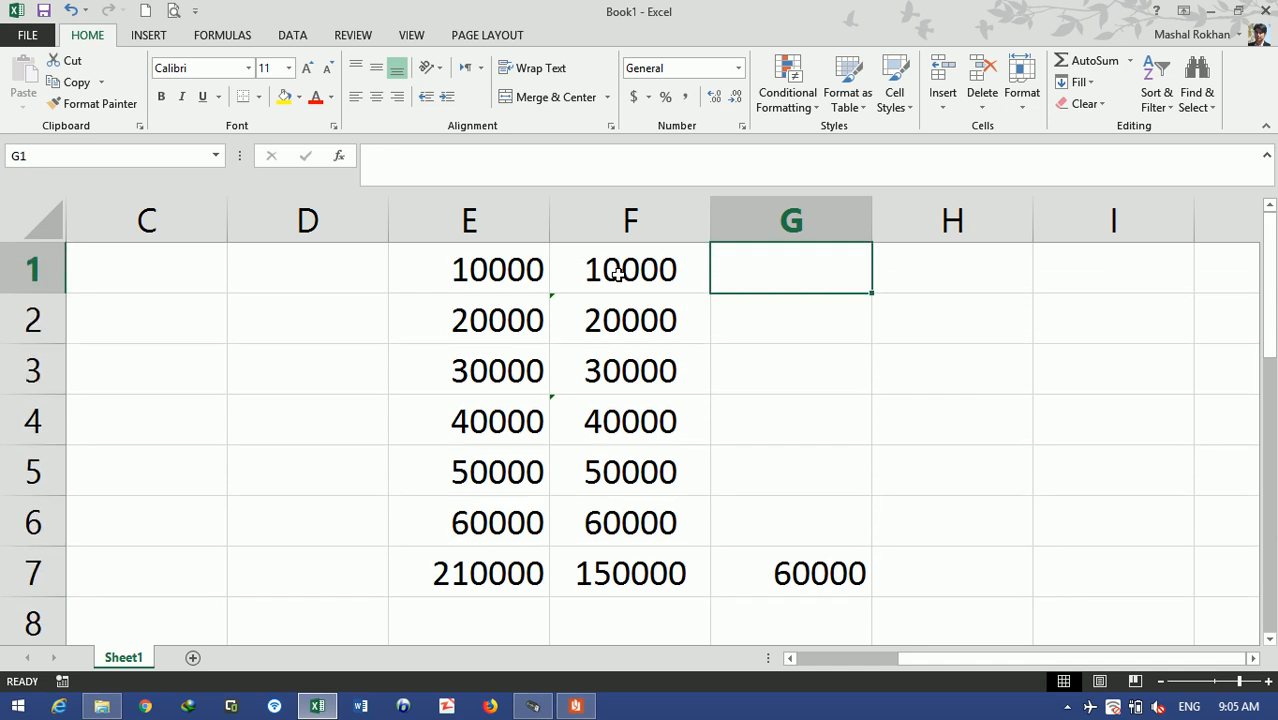
# - Enter =VALUE(F1) in G1 so the text 10000 becomes a real number
pyautogui.write('=')
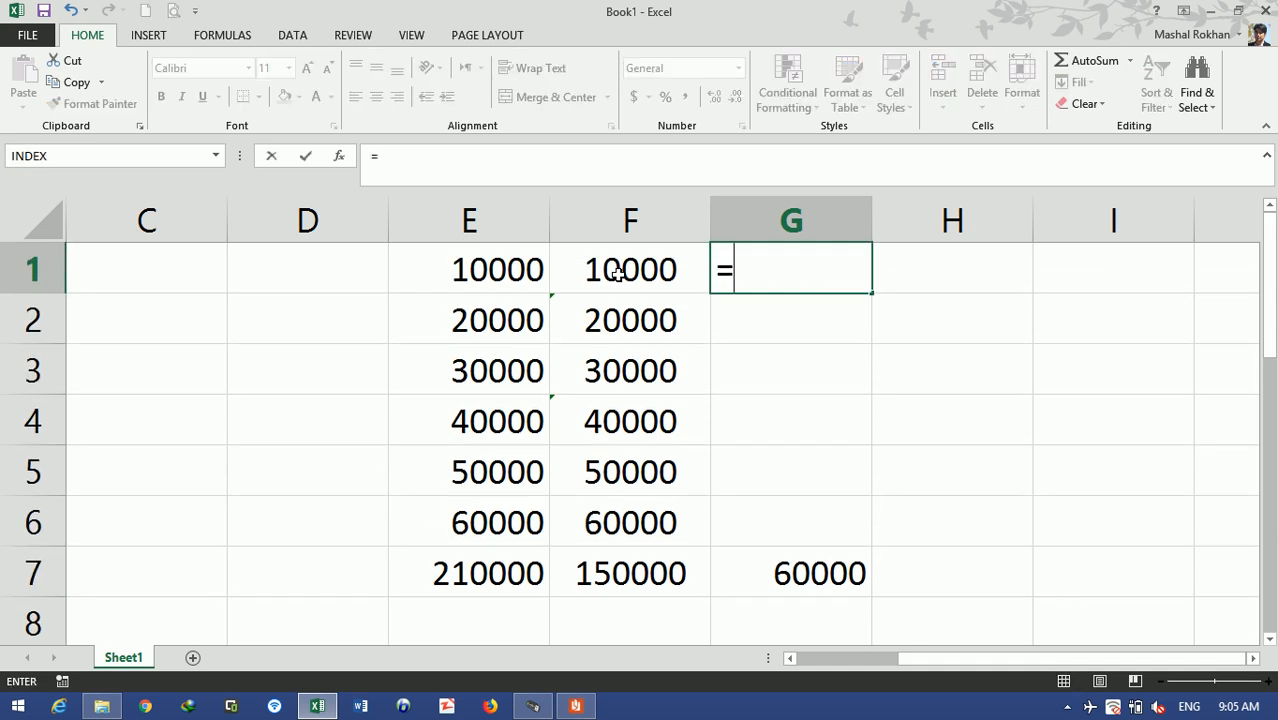
pyautogui.write('value')
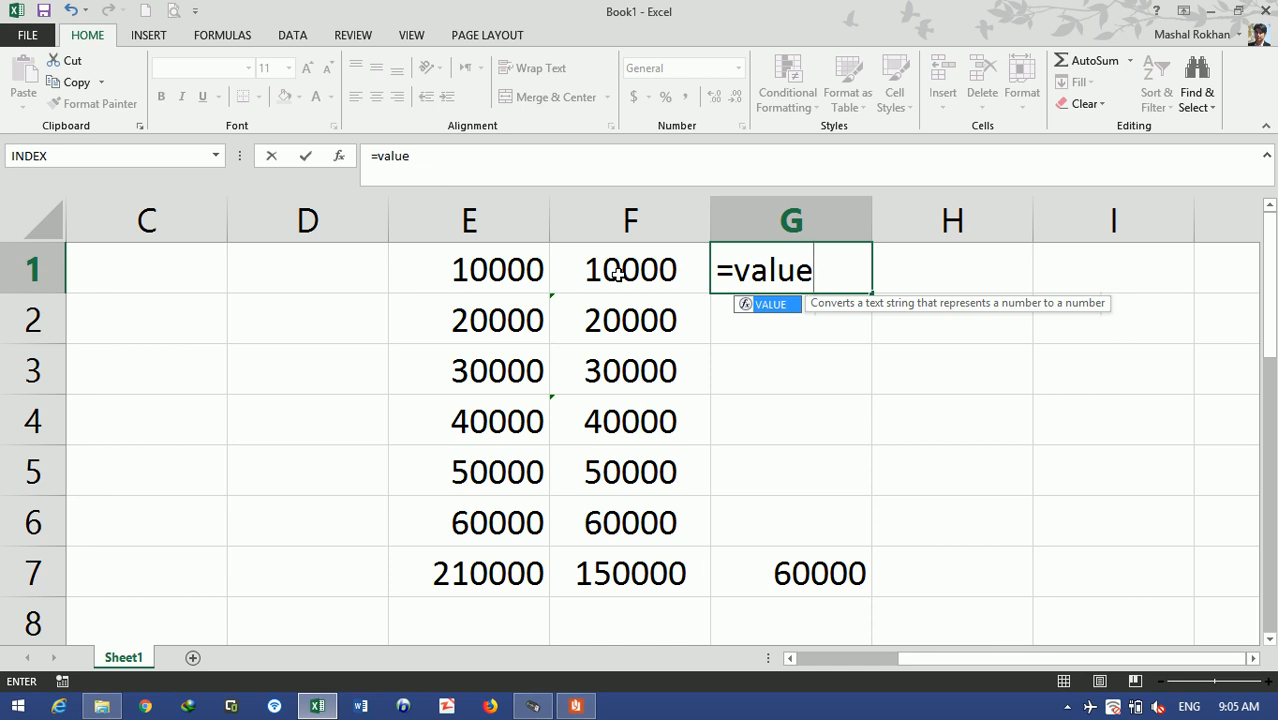
pyautogui.press('Tab')
pyautogui.click(618, 273)
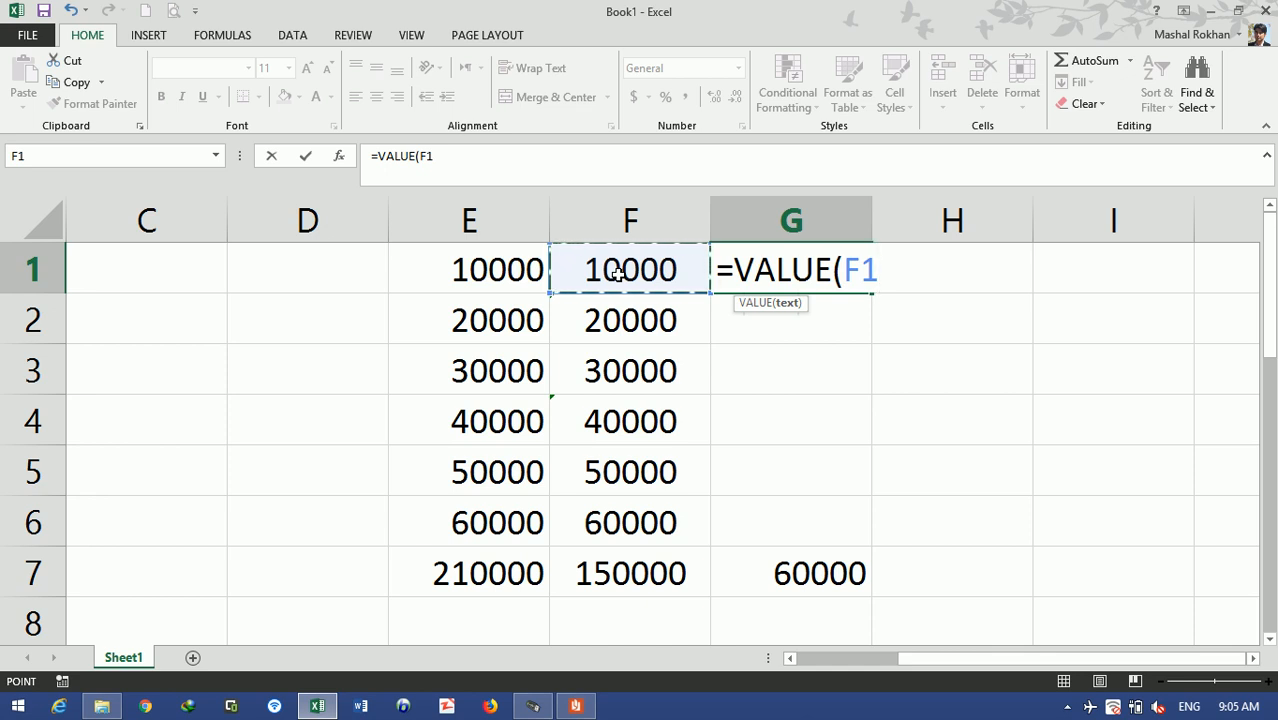
pyautogui.write(')')
pyautogui.press('Return')
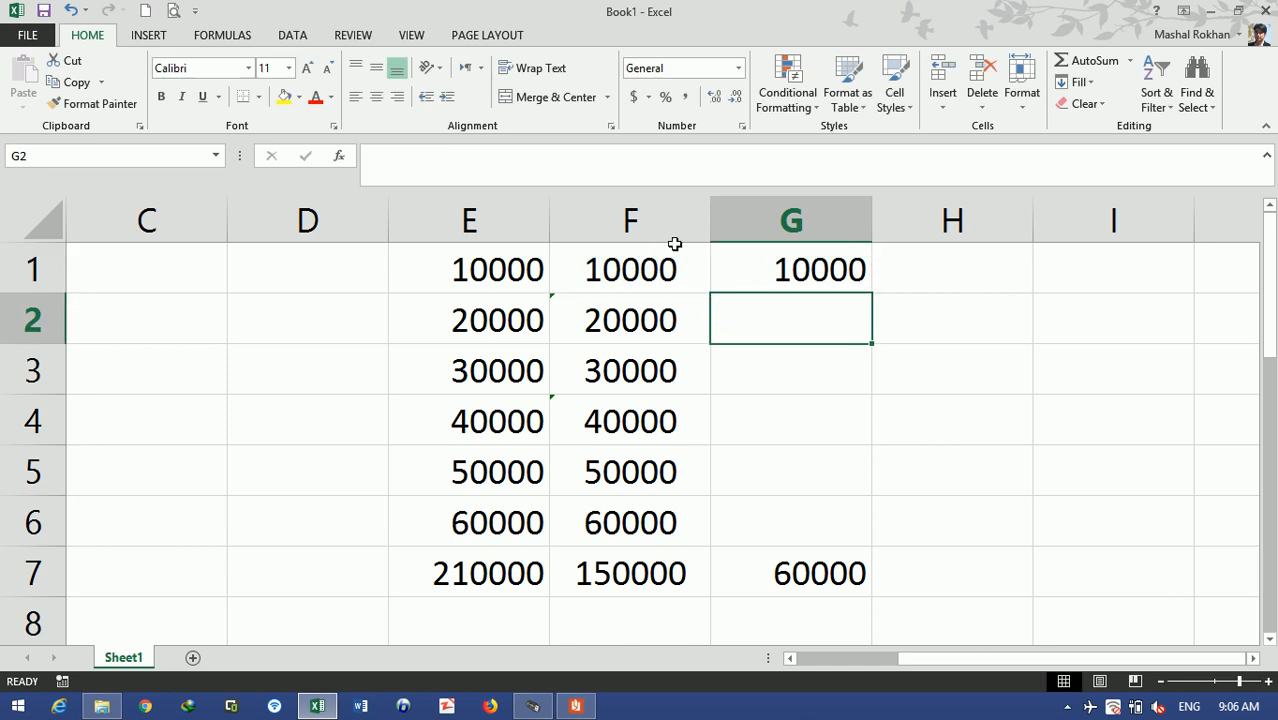
# - Fill G1's VALUE formula down to G6 and replace G7 with =SUM(G1:G6)
pyautogui.click(852, 262)
pyautogui.moveTo(873, 292); pyautogui.dragTo(877, 557)
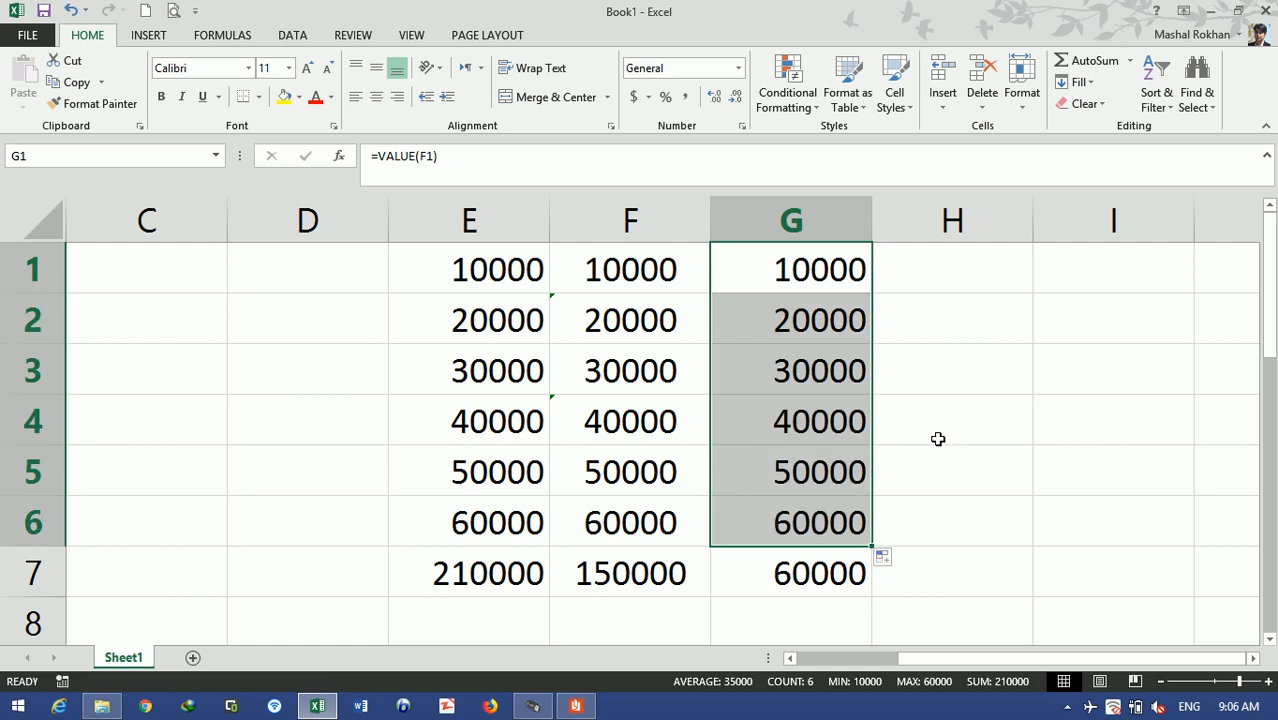
pyautogui.click(774, 580)
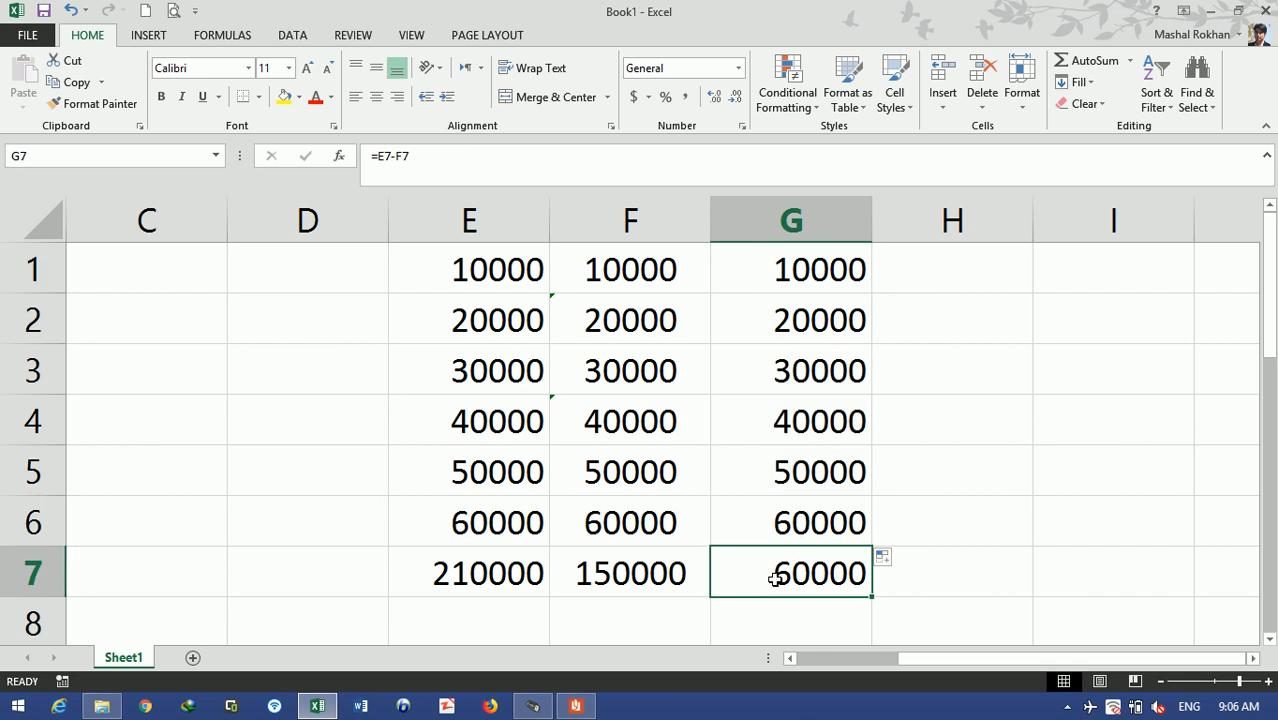
pyautogui.press('Delete')
pyautogui.hotkey('alt', '=')
pyautogui.hotkey('ctrl', 'Return')
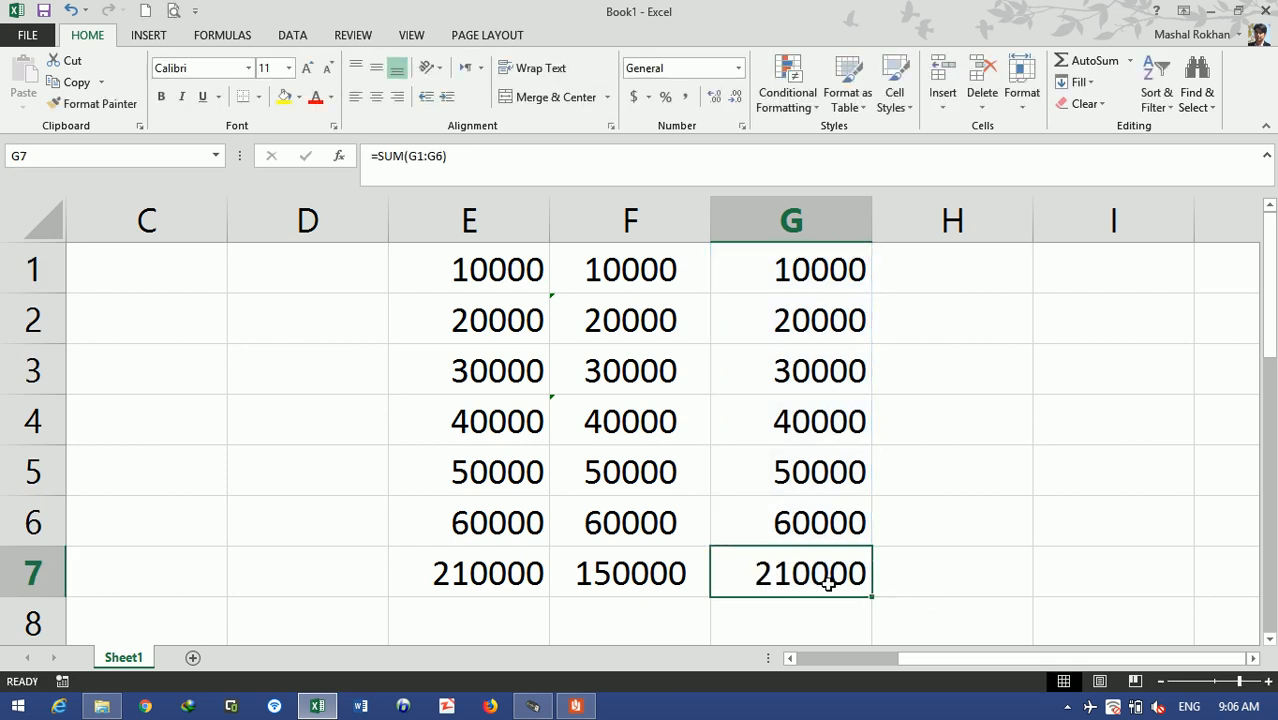
# - Compare the G7 total against E7 and the F1:F6 sum, then inspect F2 and F3
pyautogui.click(434, 580)
pyautogui.click(819, 572)
pyautogui.moveTo(645, 528); pyautogui.dragTo(665, 268)
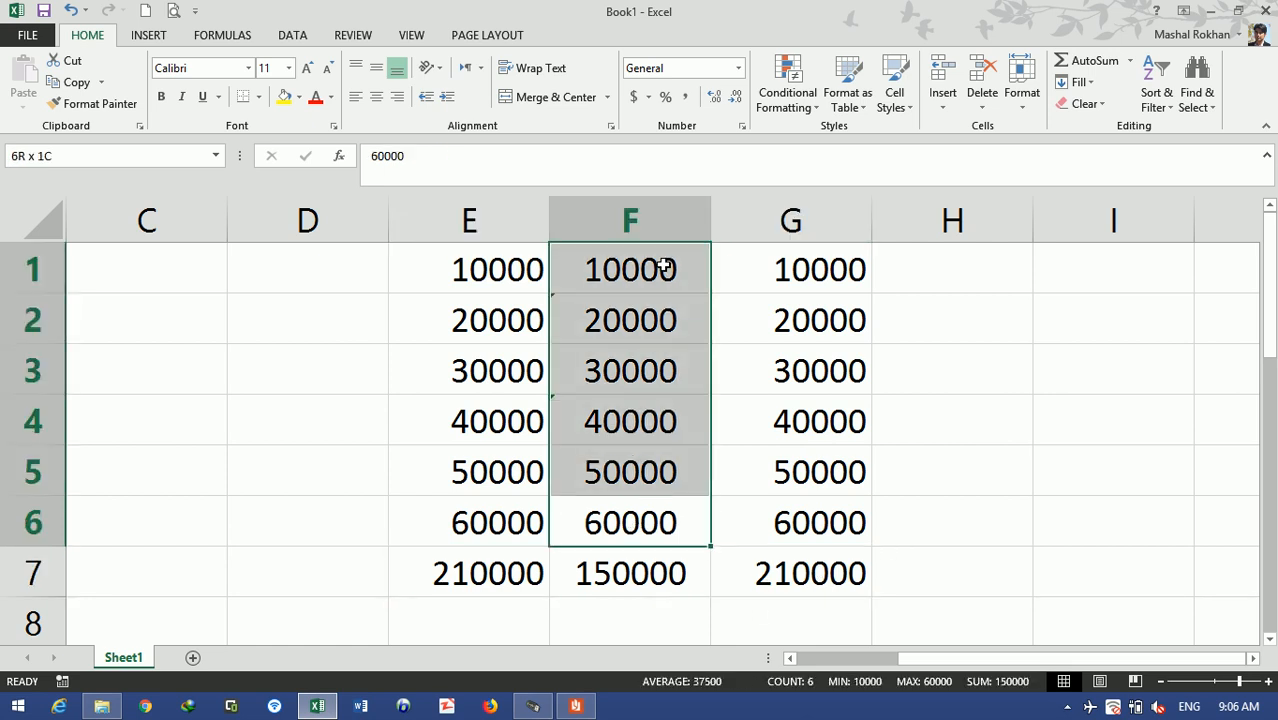
pyautogui.click(828, 578)
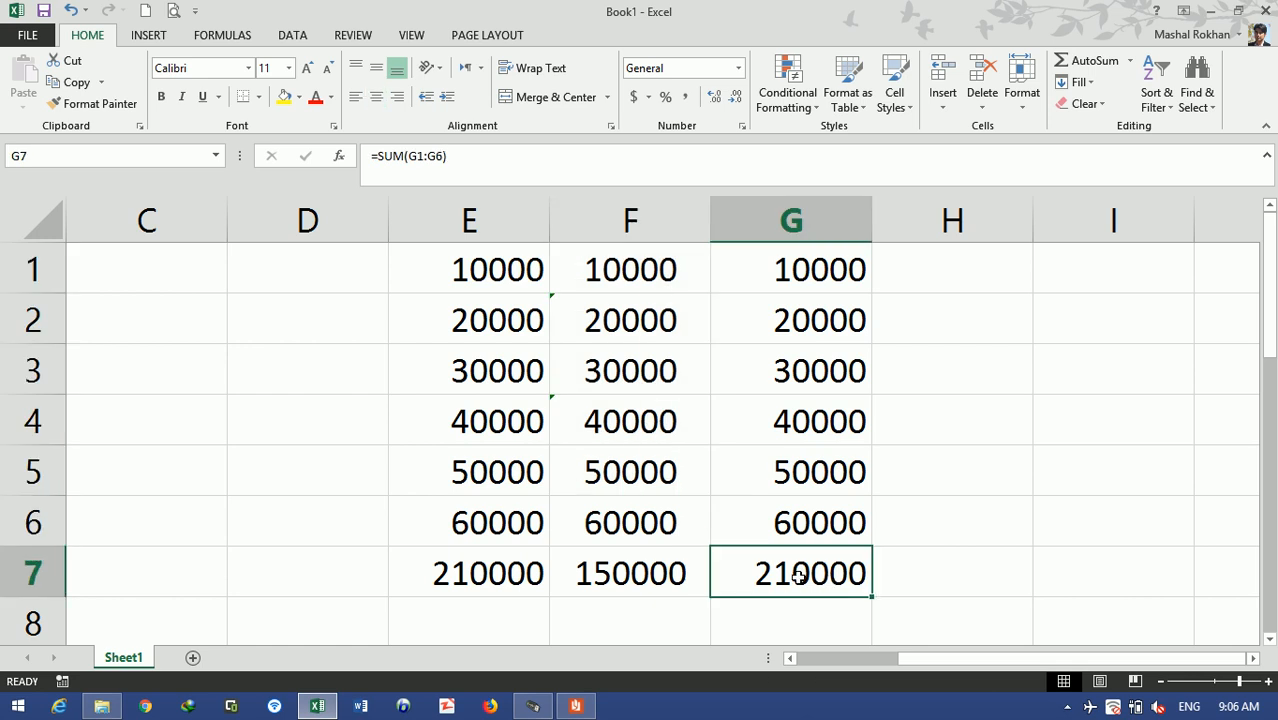
pyautogui.click(600, 321)
pyautogui.click(585, 390)
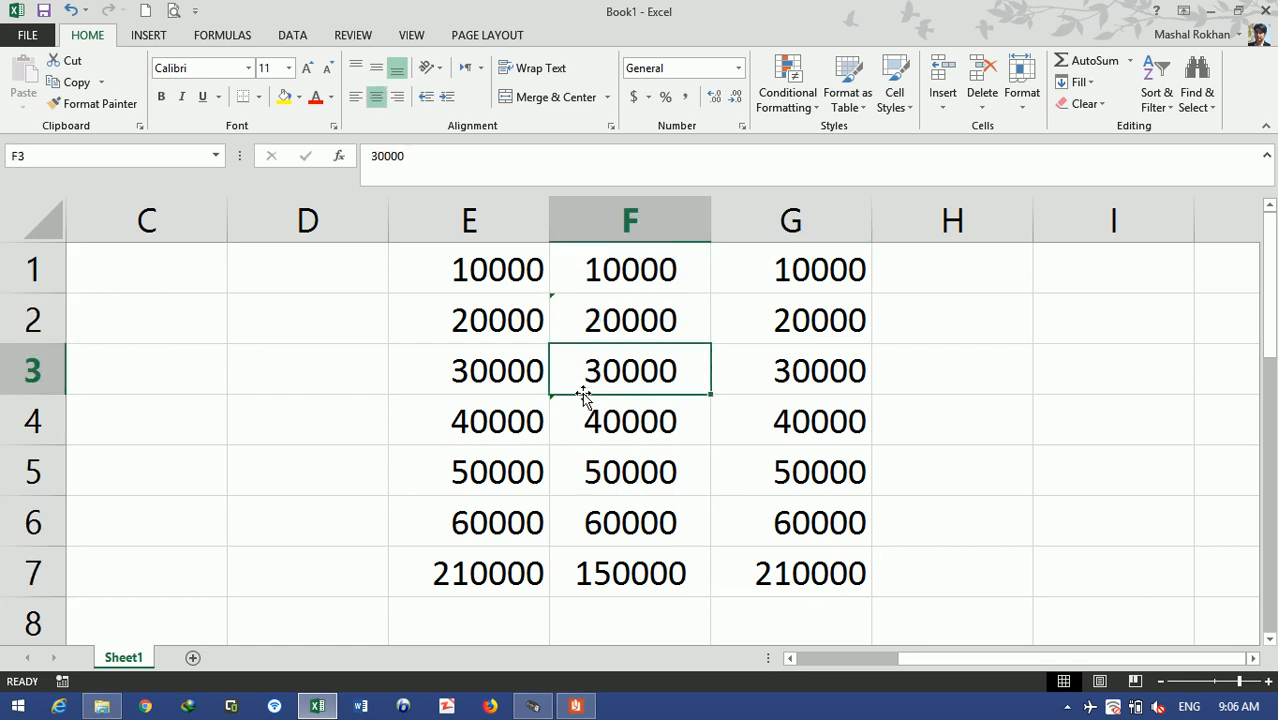
# - Inspect the number-stored-as-text warnings on F2 and F4
pyautogui.click(556, 300)
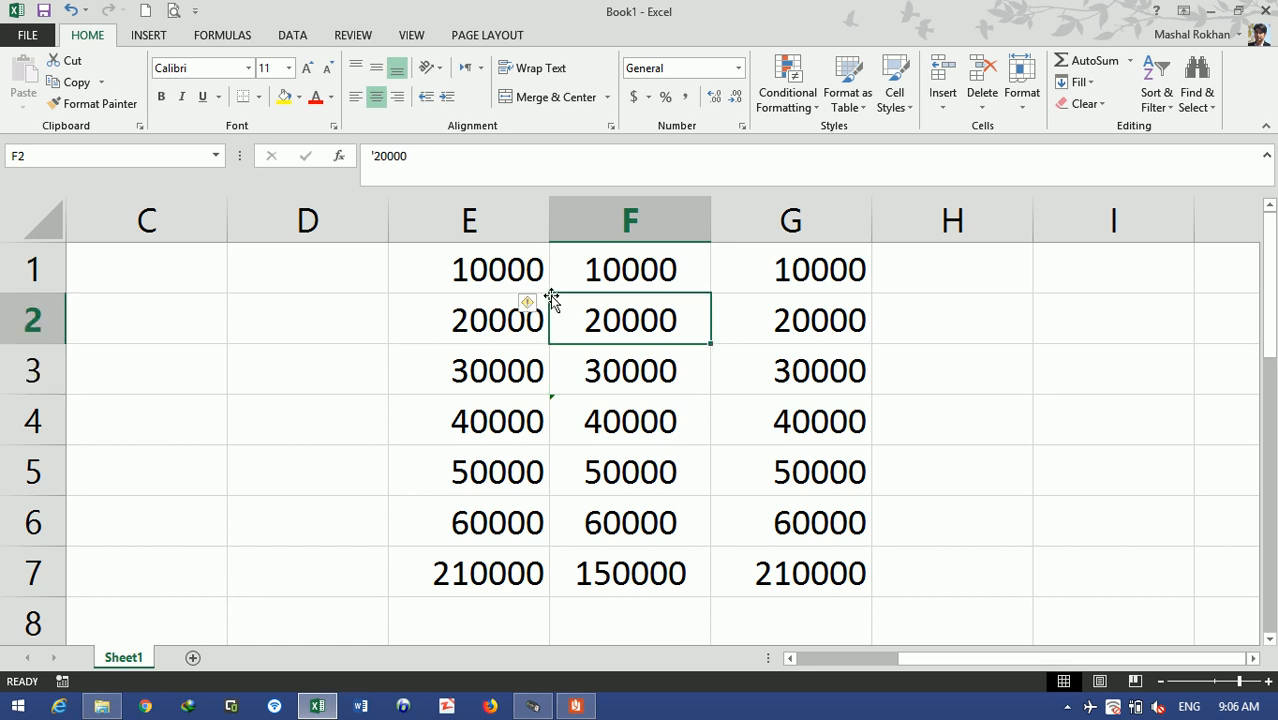
pyautogui.moveTo(529, 305)
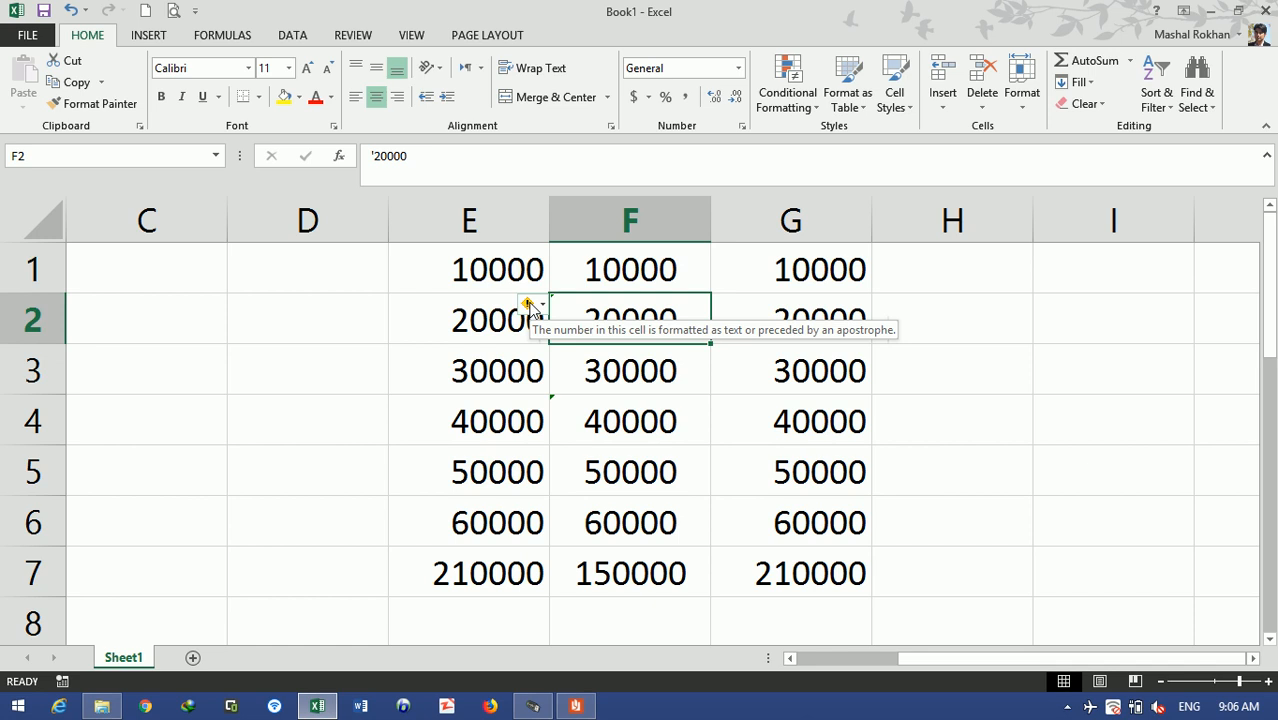
pyautogui.click(572, 408)
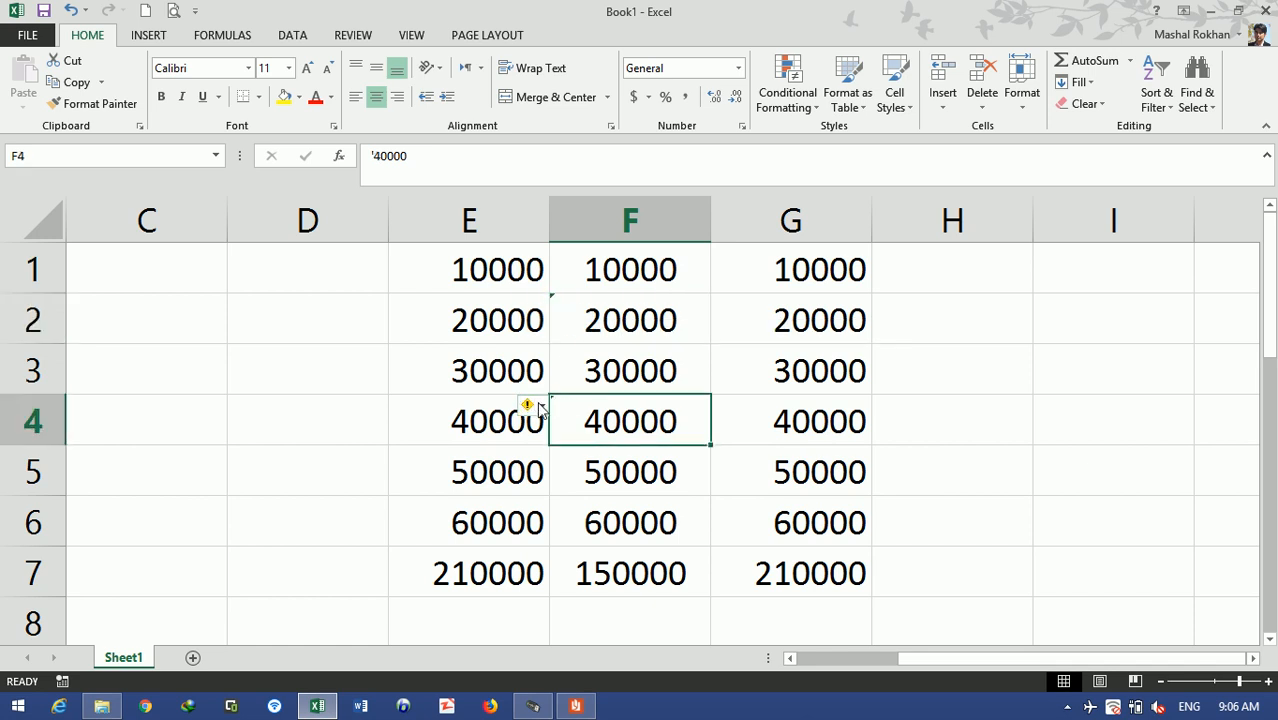
pyautogui.moveTo(540, 409)
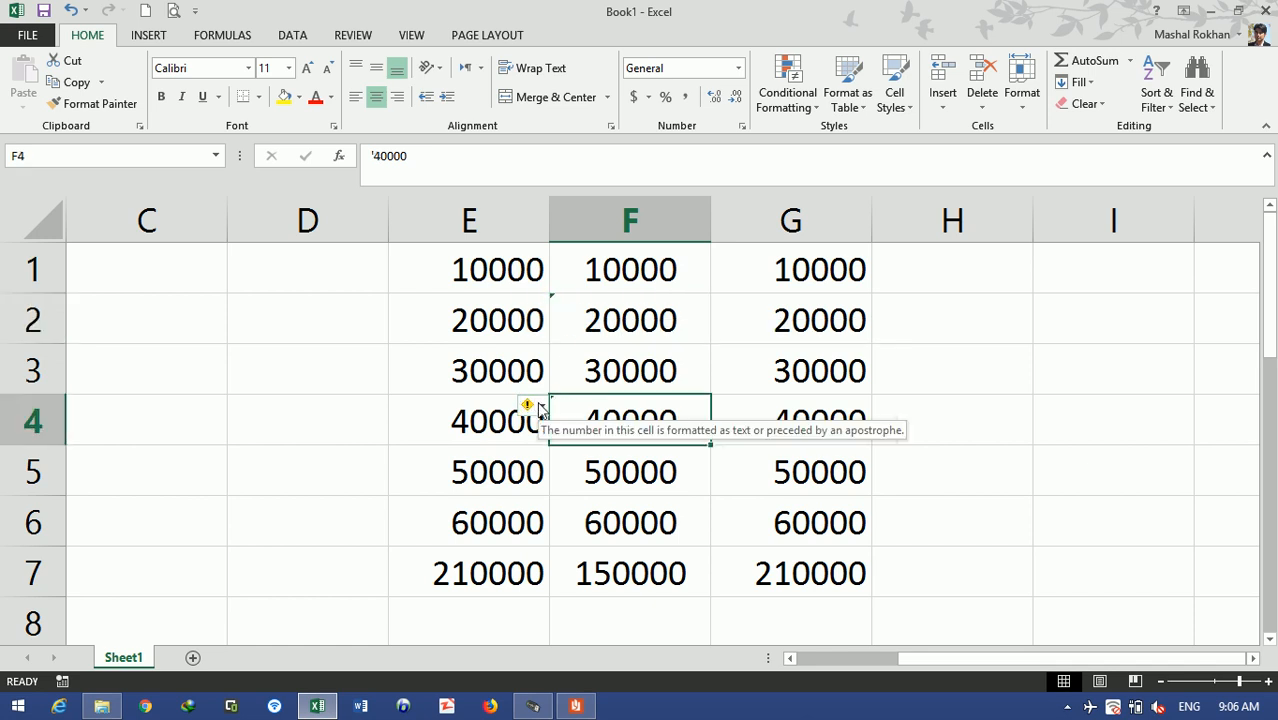
# - Convert F2 and F4 to real numbers 20000 and 40000 with Convert to Number
pyautogui.click(553, 300)
pyautogui.click(536, 305)
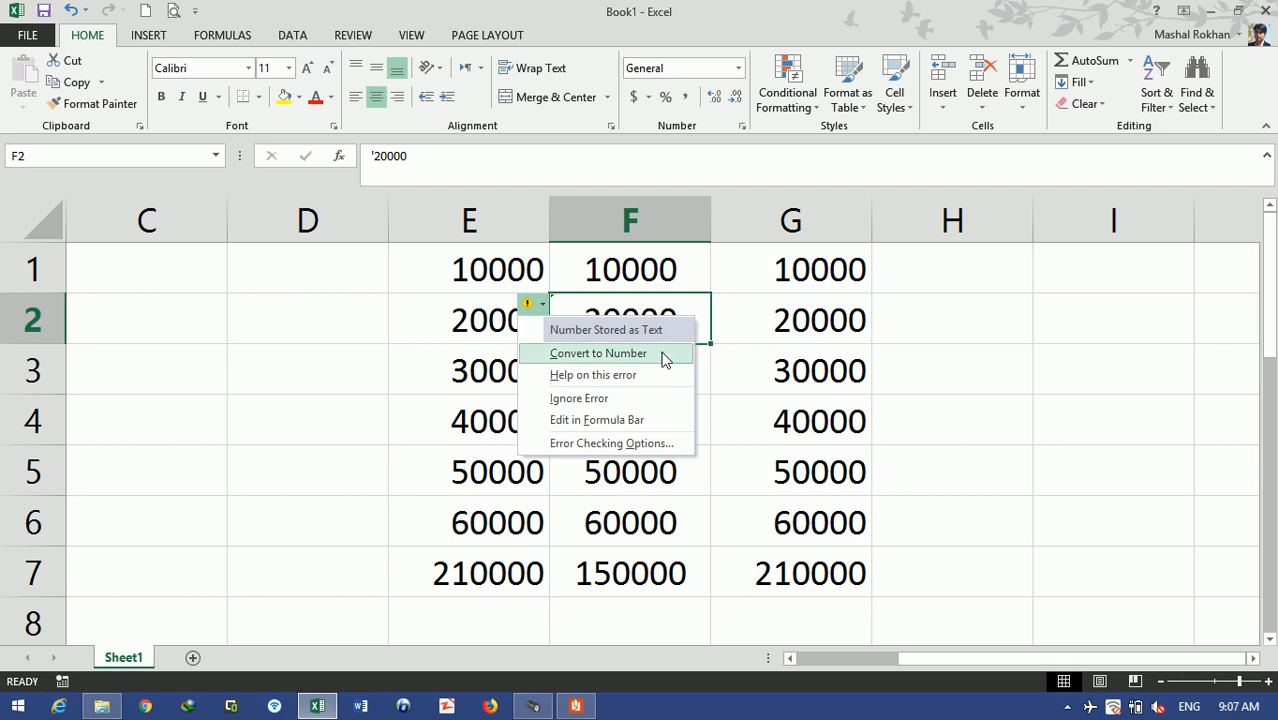
pyautogui.click(664, 356)
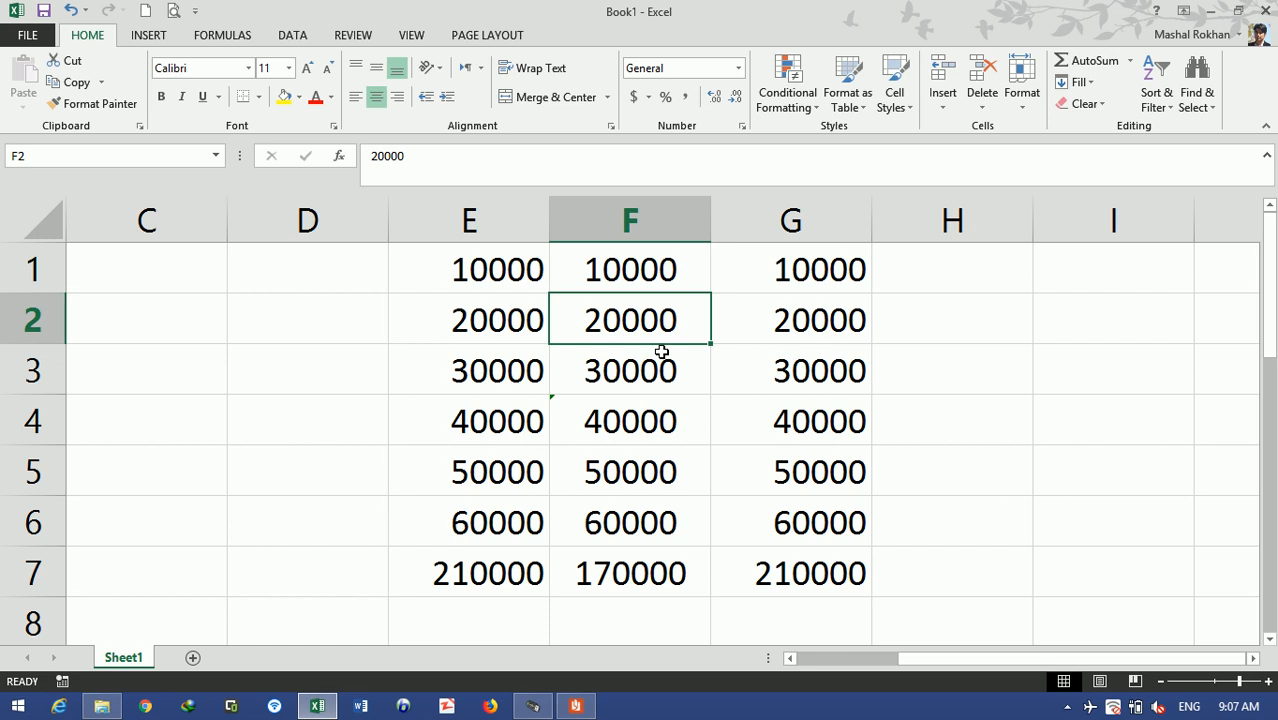
pyautogui.click(562, 408)
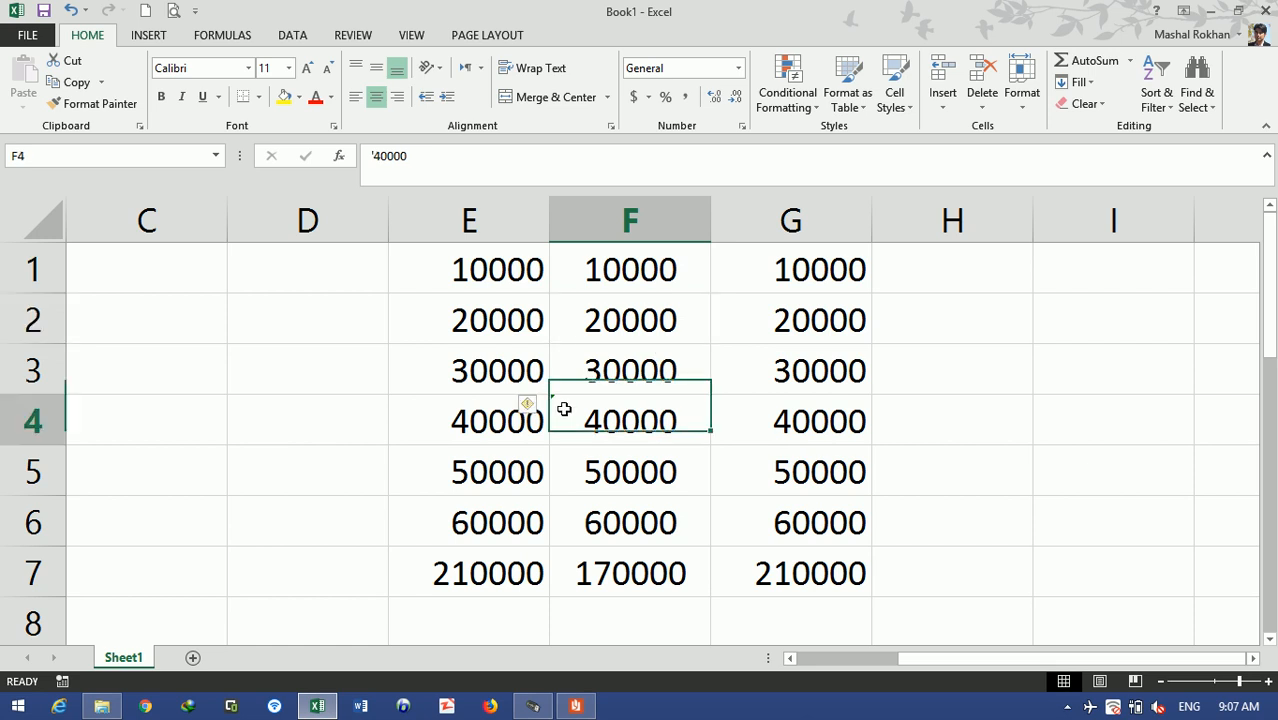
pyautogui.click(530, 406)
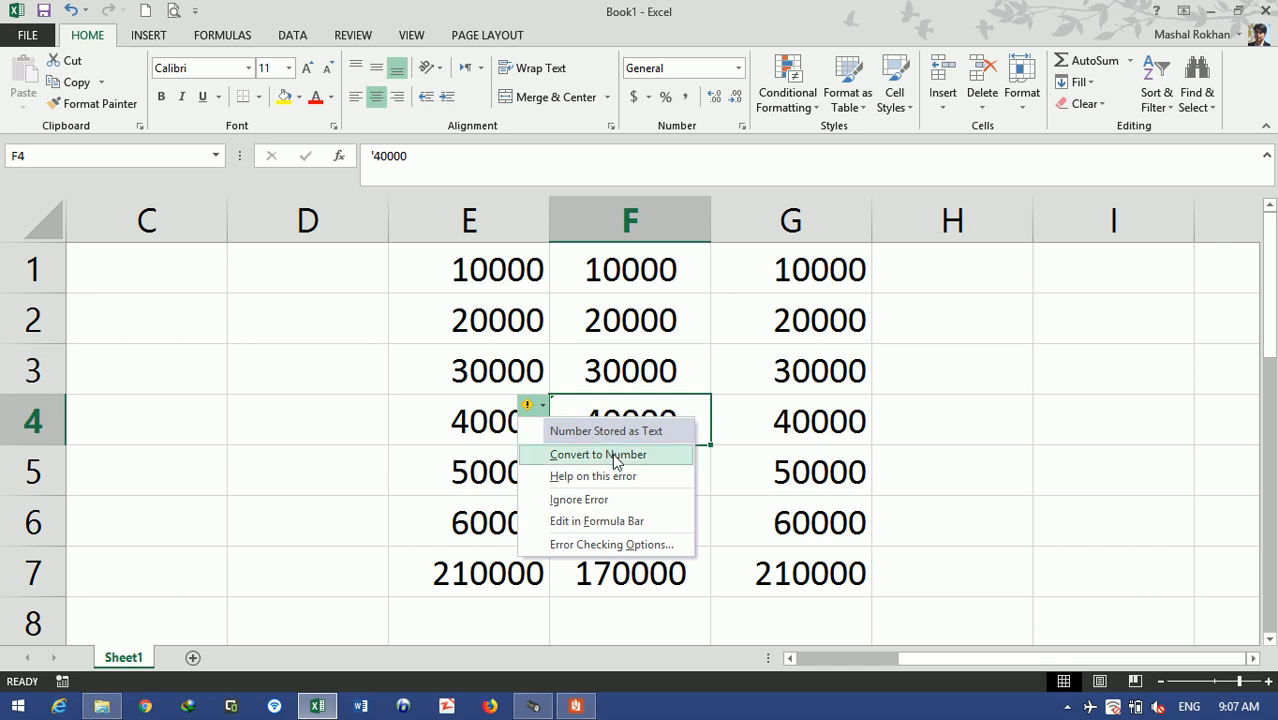
pyautogui.click(612, 455)
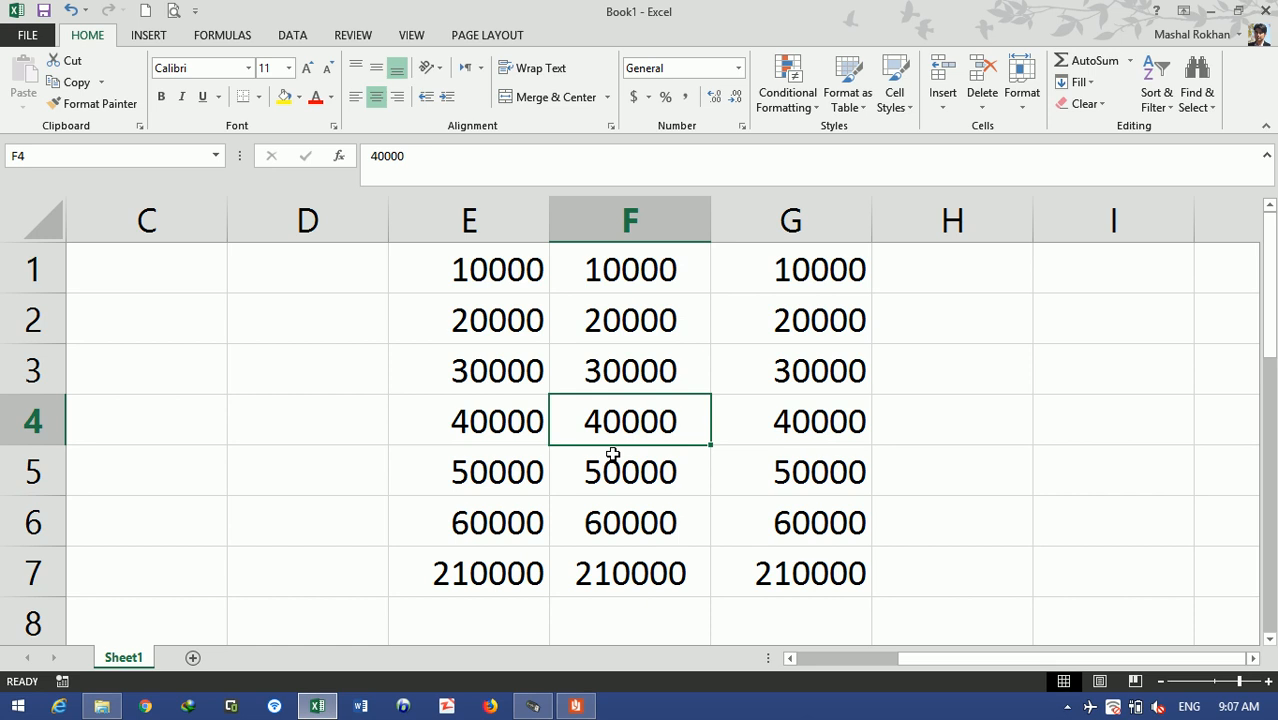
# - Clear the 10000 values from E1:G1
pyautogui.click(911, 348)
pyautogui.press('Up')
pyautogui.press('Up')
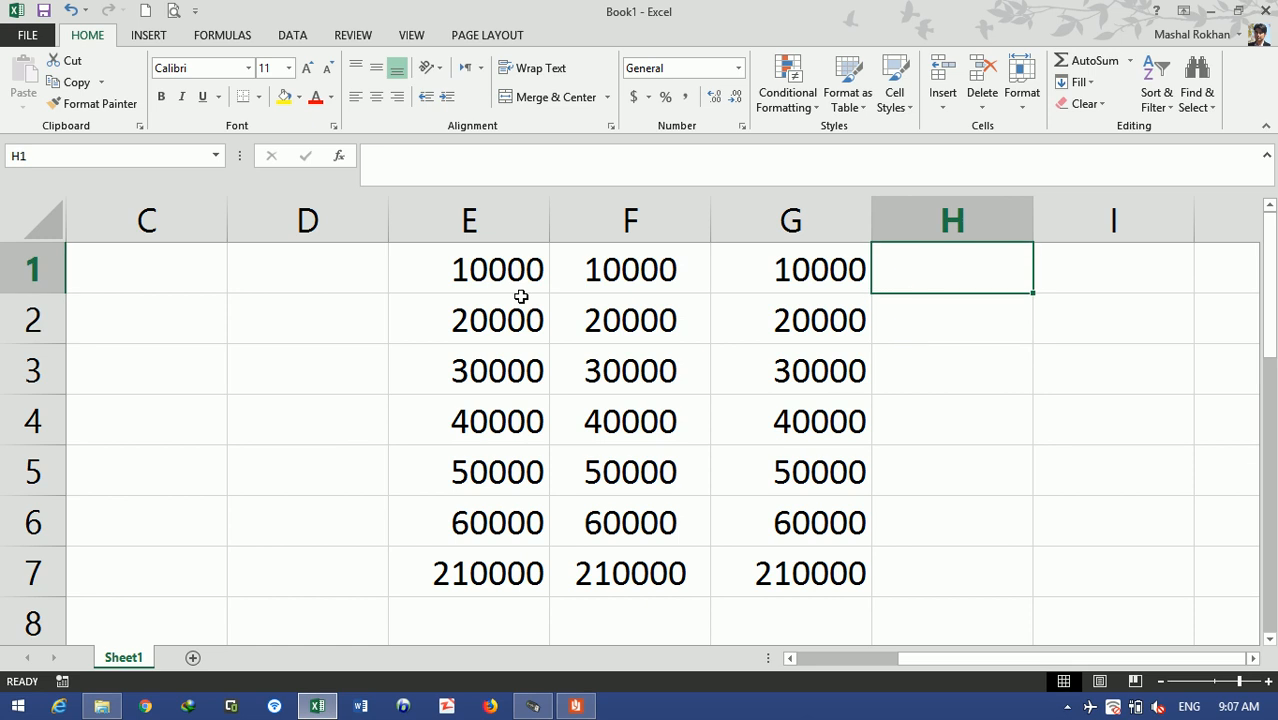
pyautogui.moveTo(466, 266); pyautogui.dragTo(864, 272)
pyautogui.press('Delete')
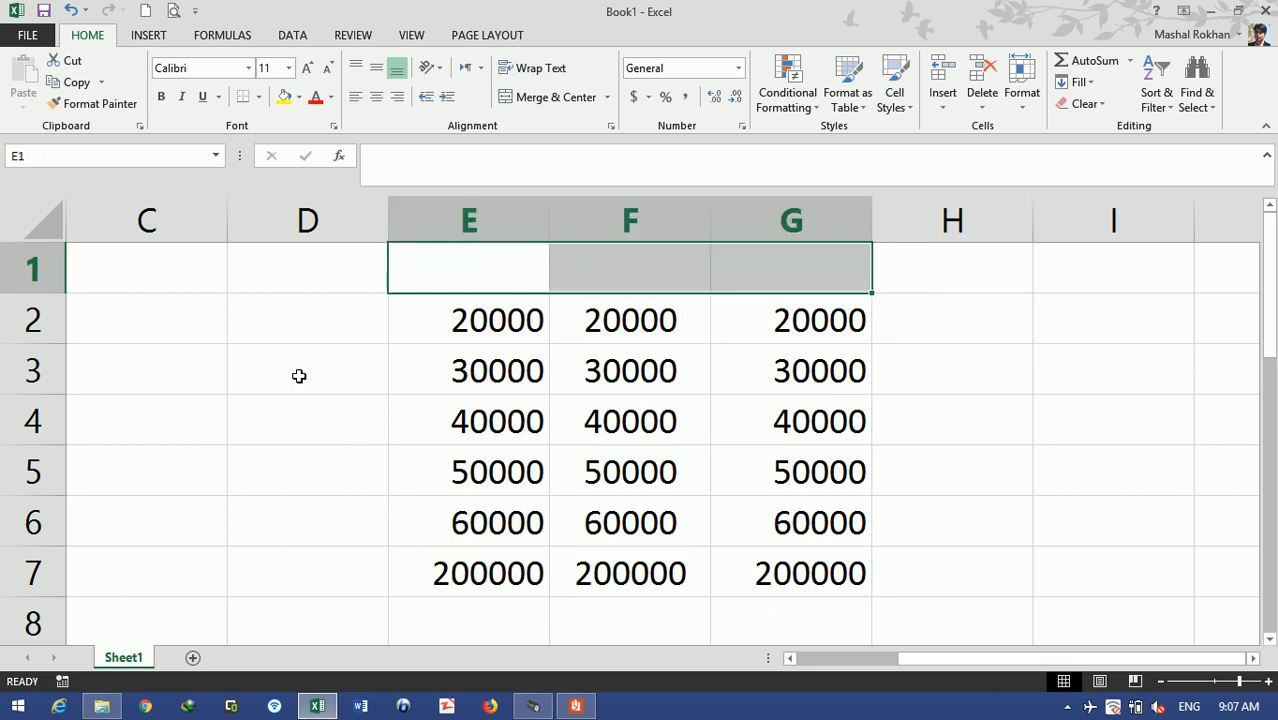
# - Merge E1:G1 into a 'Value Function' title with yellow fill
pyautogui.moveTo(471, 266); pyautogui.dragTo(746, 255)
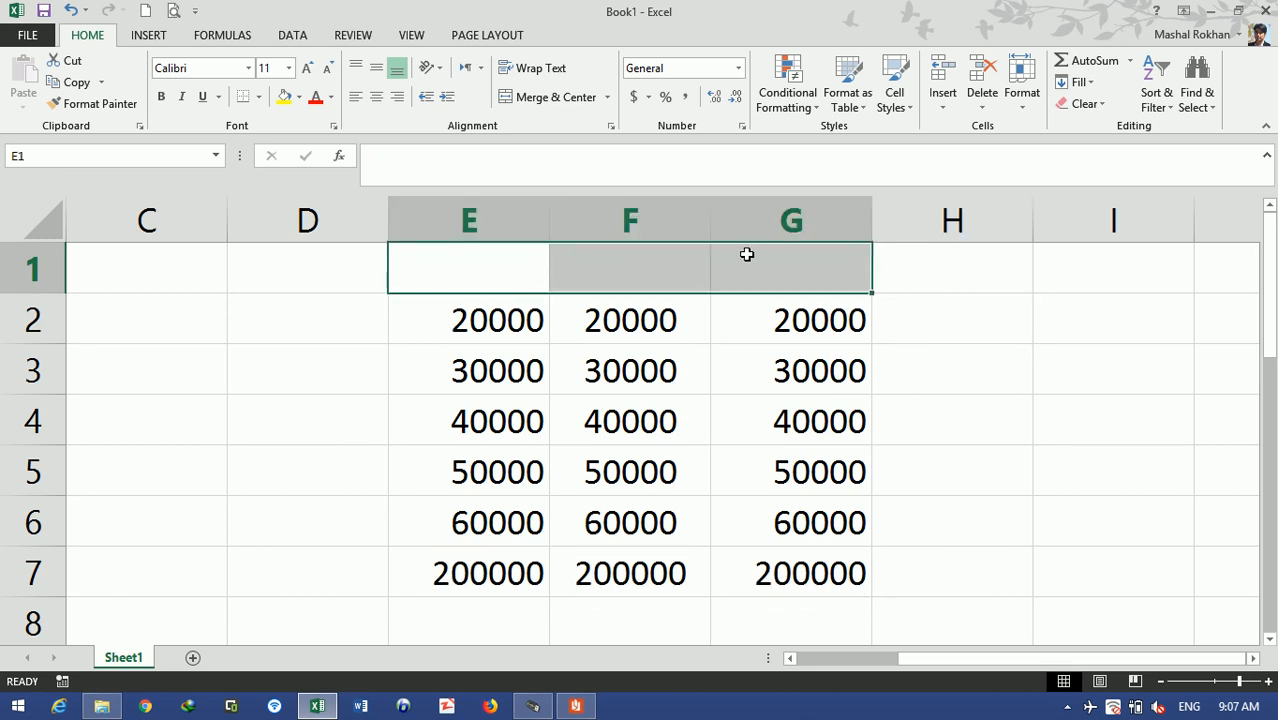
pyautogui.click(545, 100)
pyautogui.write('Value Function')
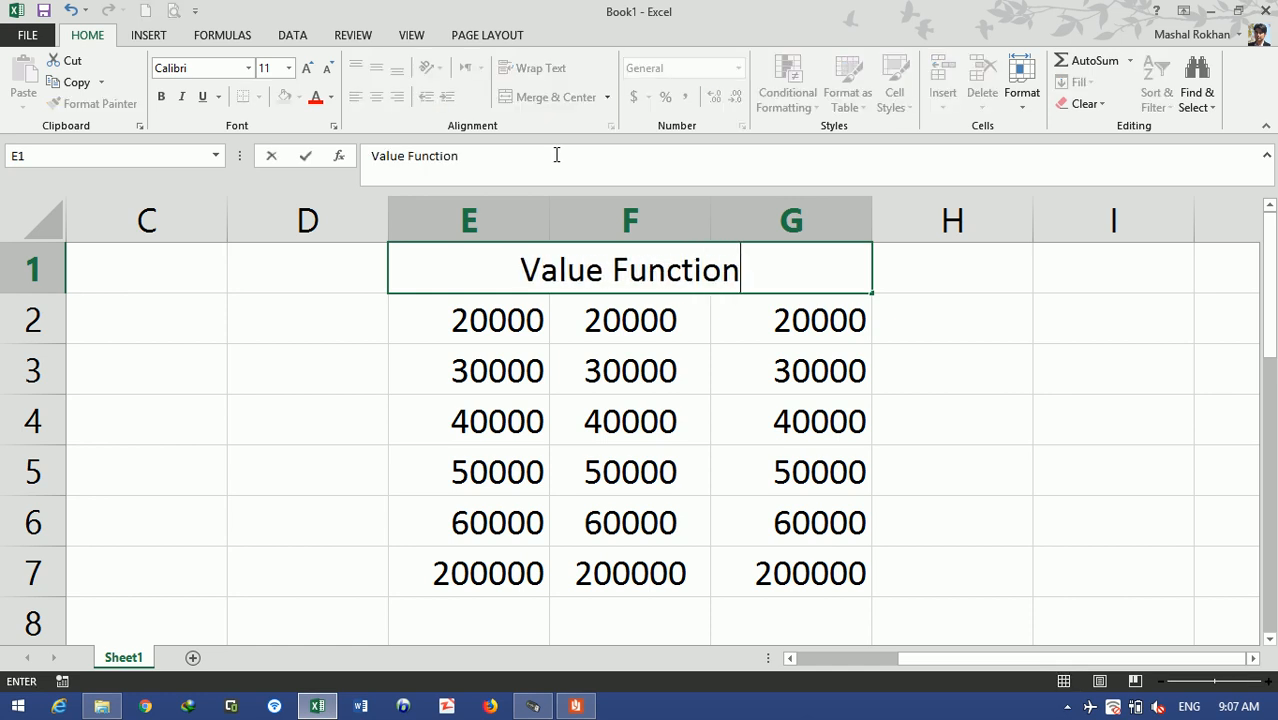
pyautogui.press('Return')
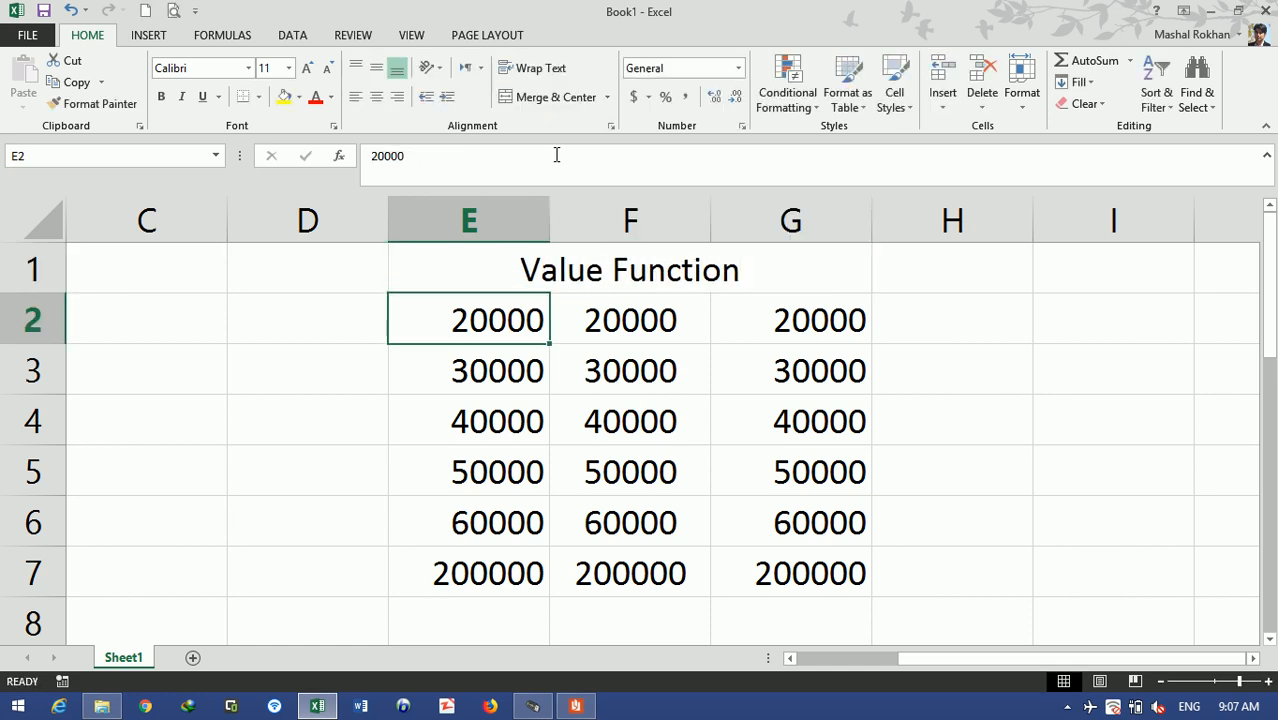
pyautogui.click(562, 278)
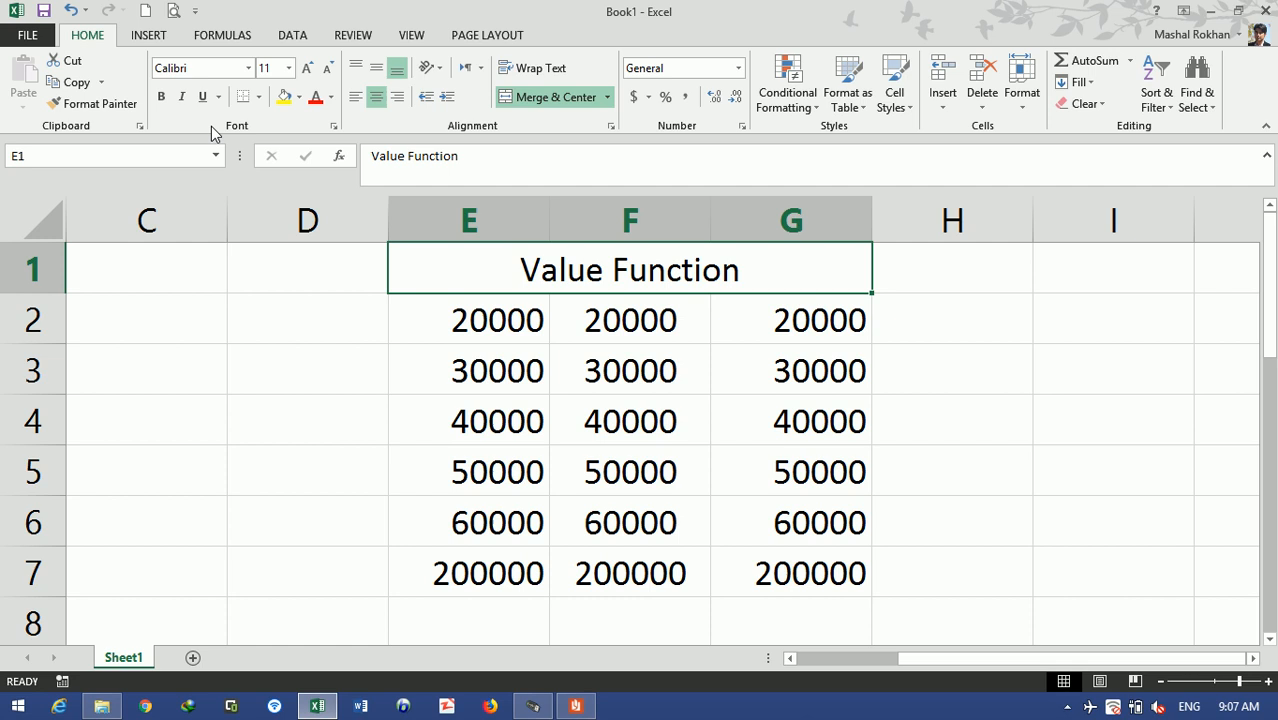
pyautogui.click(284, 97)
pyautogui.hotkey('alt', 'Tab')
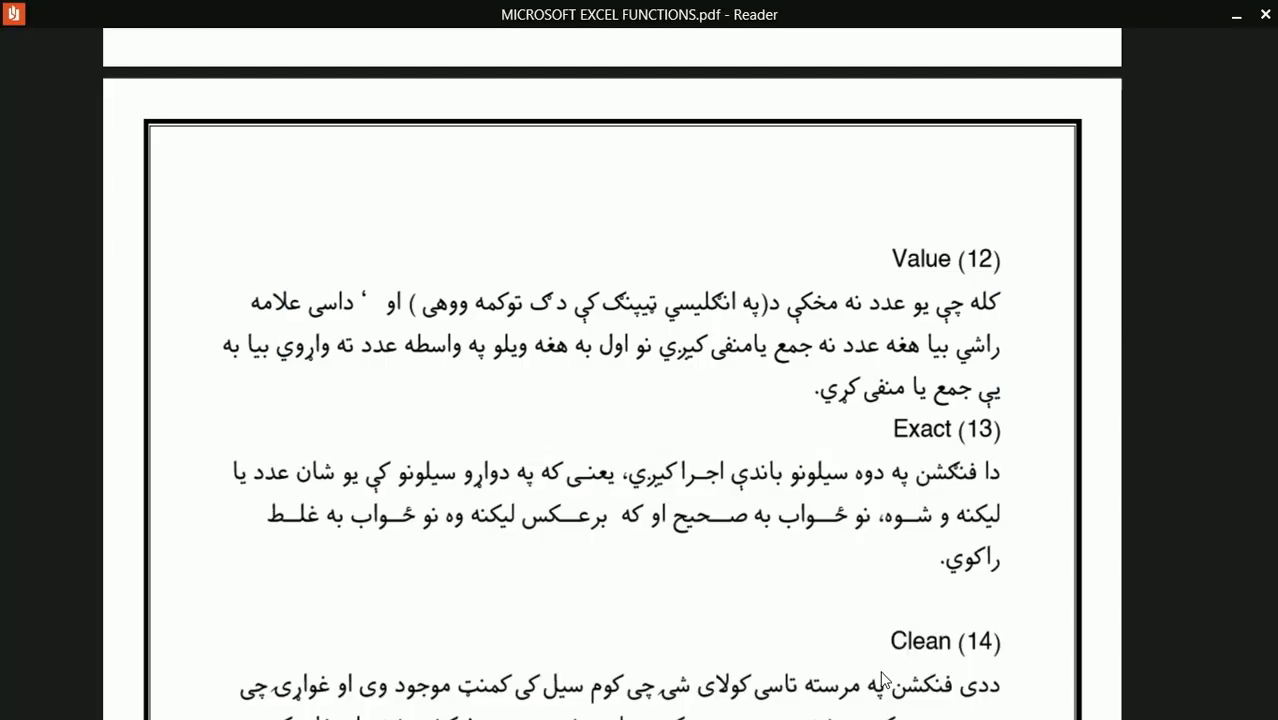
# - Scroll through the Value/Exact PDF notes, then return to Excel at cell L1
pyautogui.scroll(-1, 882, 678)
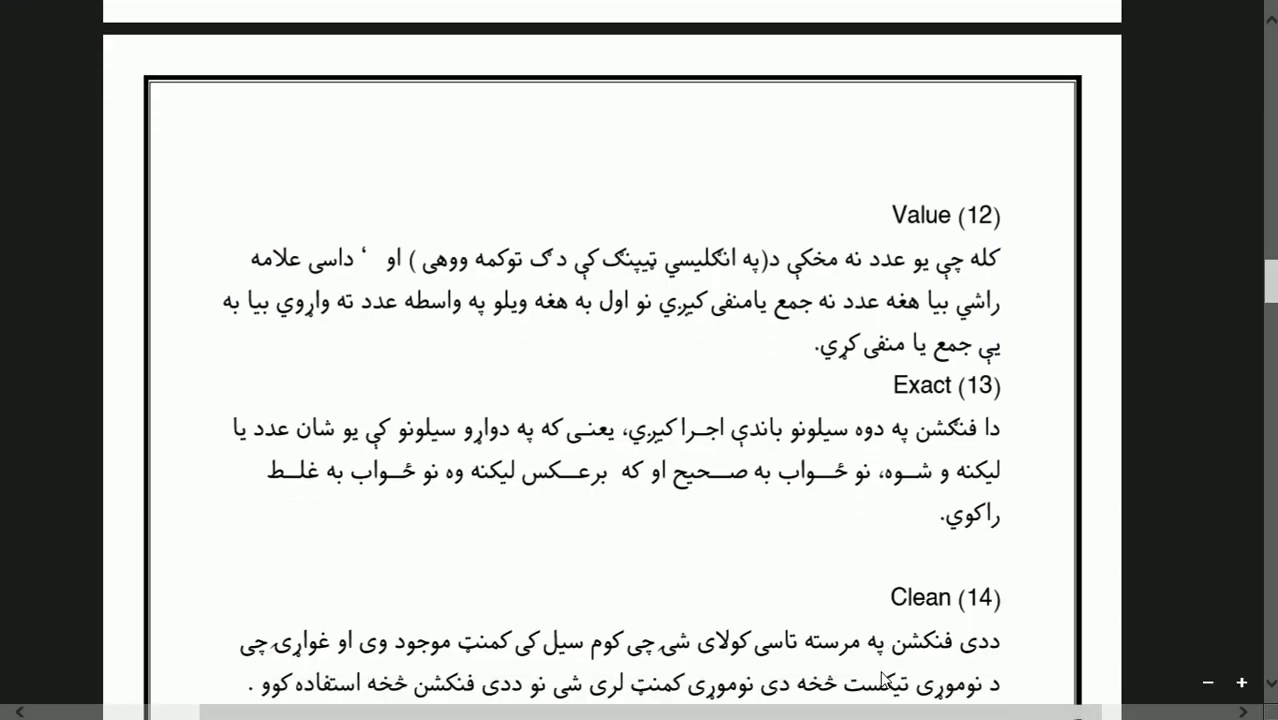
pyautogui.hotkey('alt', 'Tab')
pyautogui.press('Right')
pyautogui.press('Right')
pyautogui.press('Right')
pyautogui.press('Right')
pyautogui.press('Right')
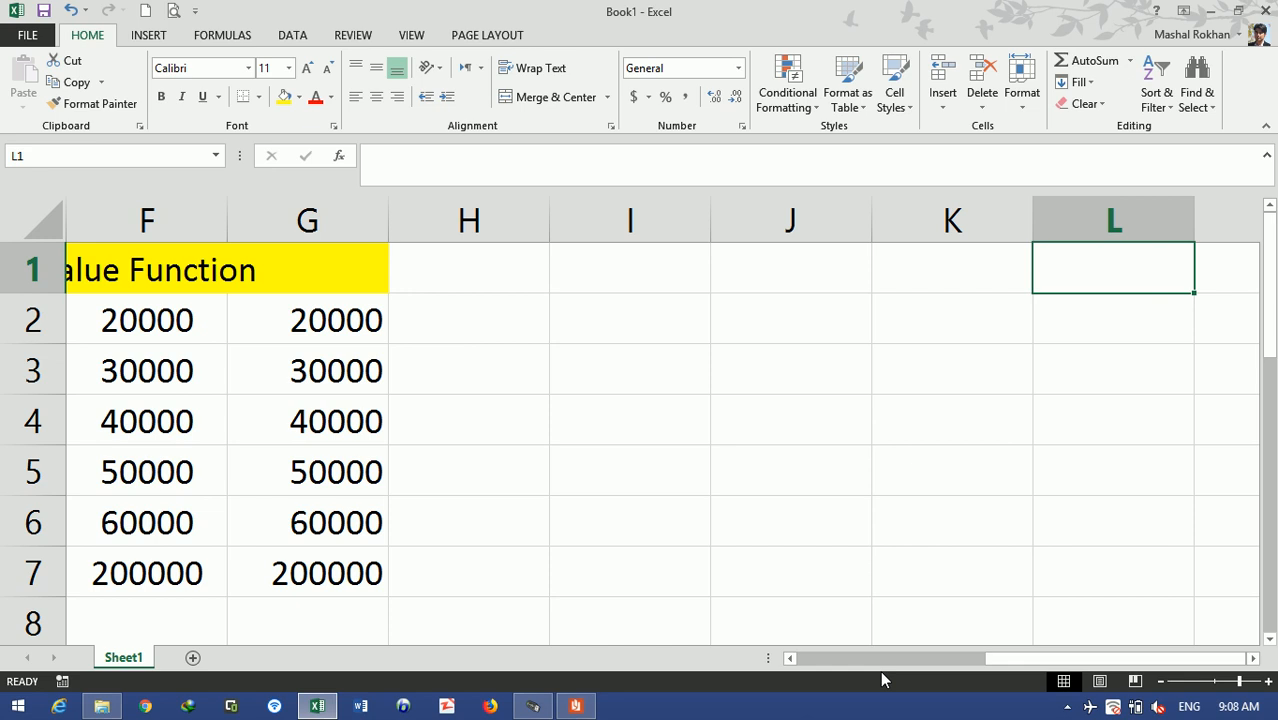
# - Enter =90=90 in L1, which shows TRUE
pyautogui.write('=9-')
pyautogui.press('BackSpace')
pyautogui.write('0=90')
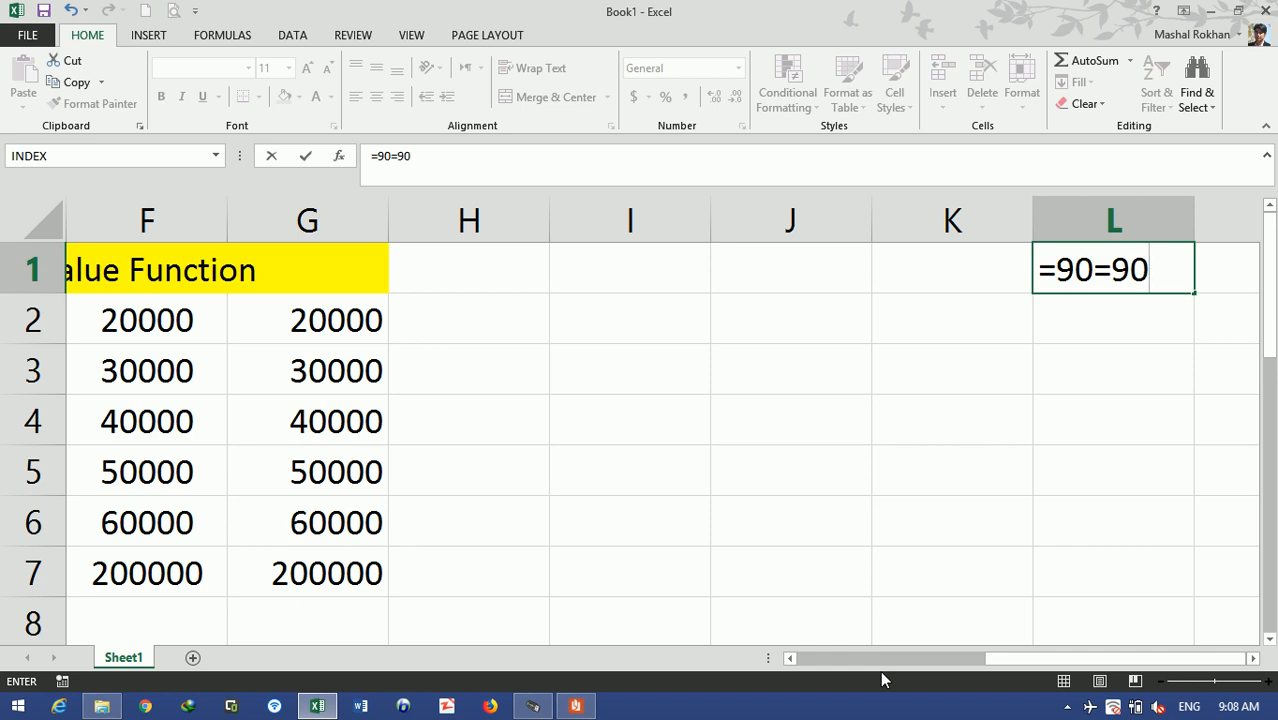
pyautogui.press('Return')
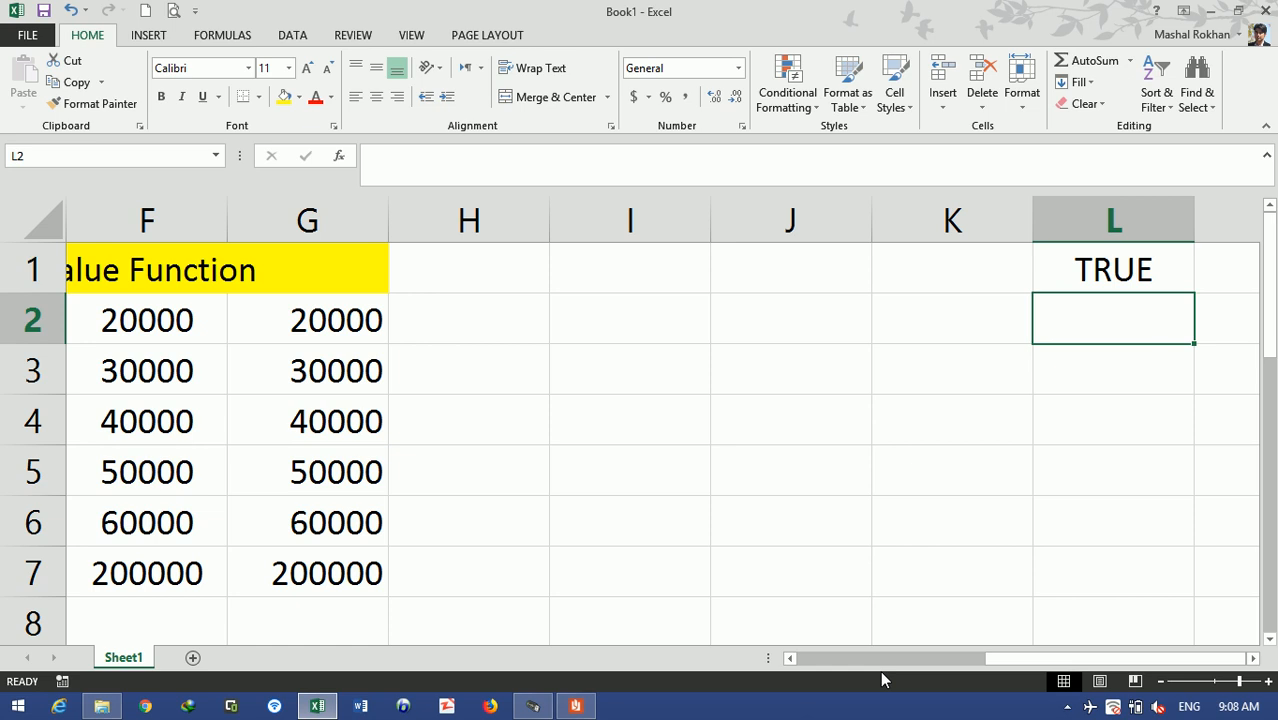
# - Type 'Value' headings in J1 and K1
pyautogui.press('Left')
pyautogui.press('Left')
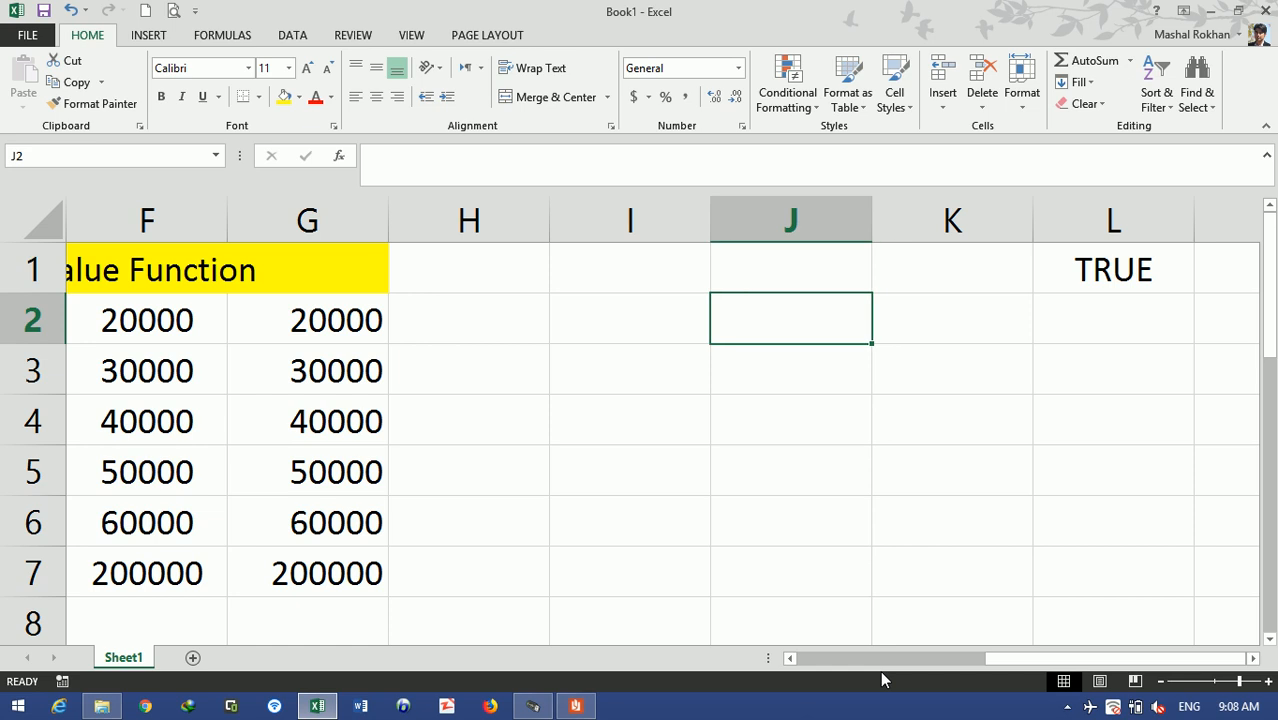
pyautogui.press('Up')
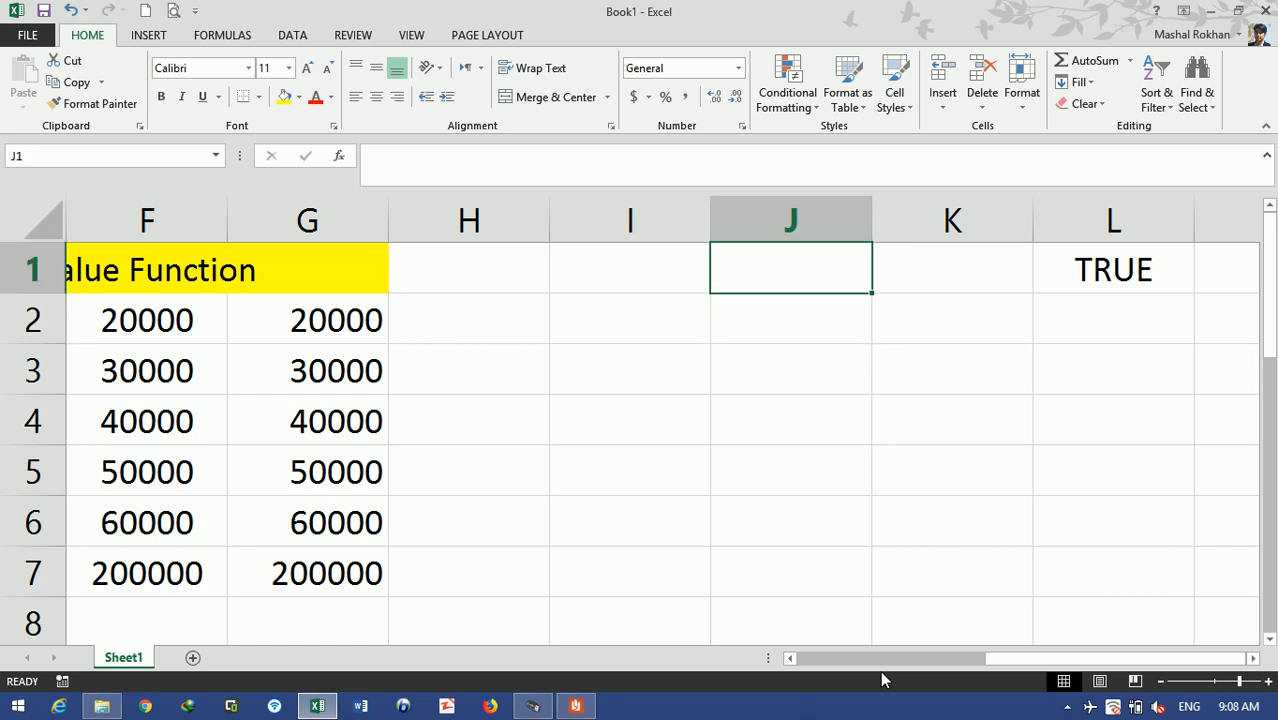
pyautogui.write('Value')
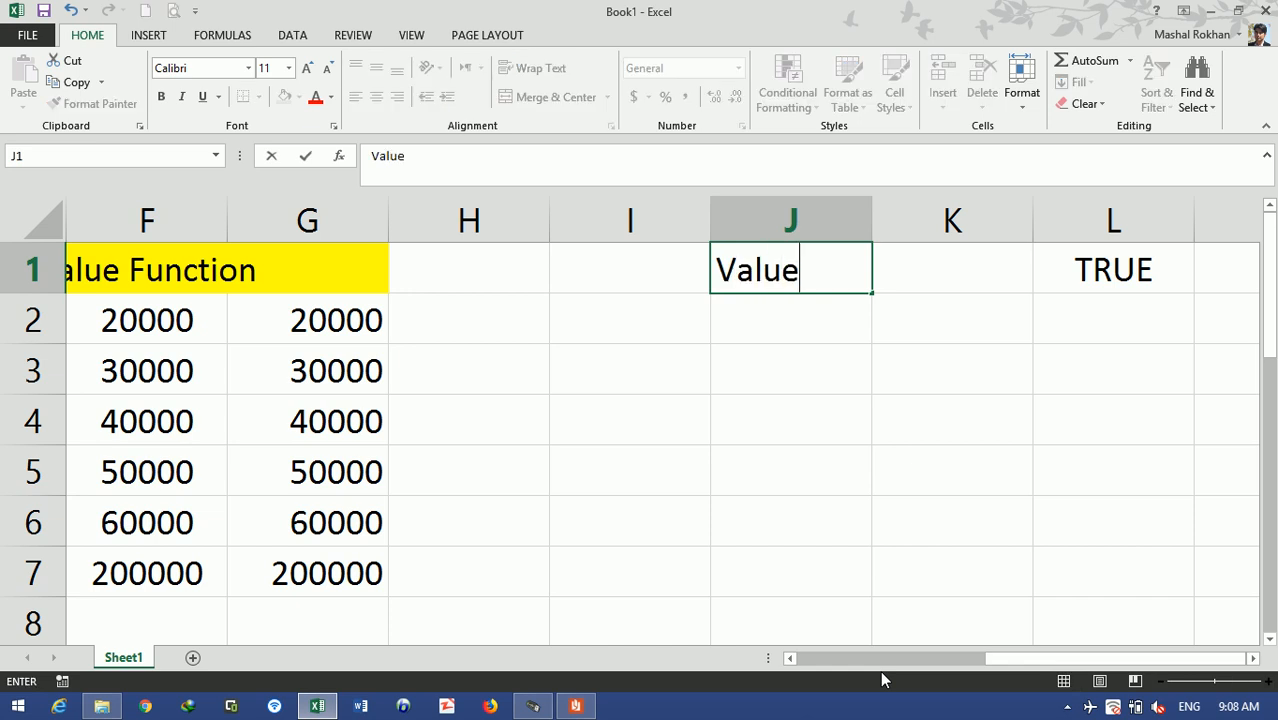
pyautogui.press('Tab')
pyautogui.write('Value')
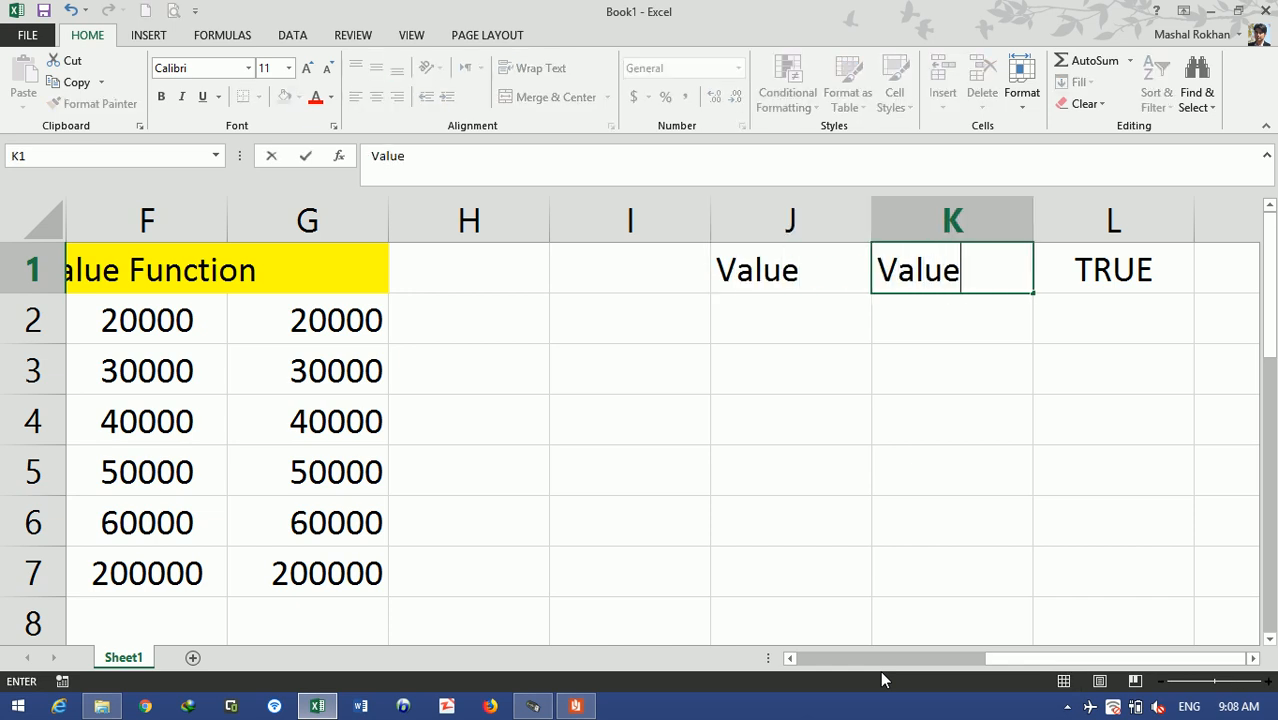
pyautogui.hotkey('ctrl', 'Return')
# - Fill J2:K2 with 100 and 100, and J3:K3 with 20 and 10
pyautogui.press('Left')
pyautogui.press('Down')
pyautogui.write('100')
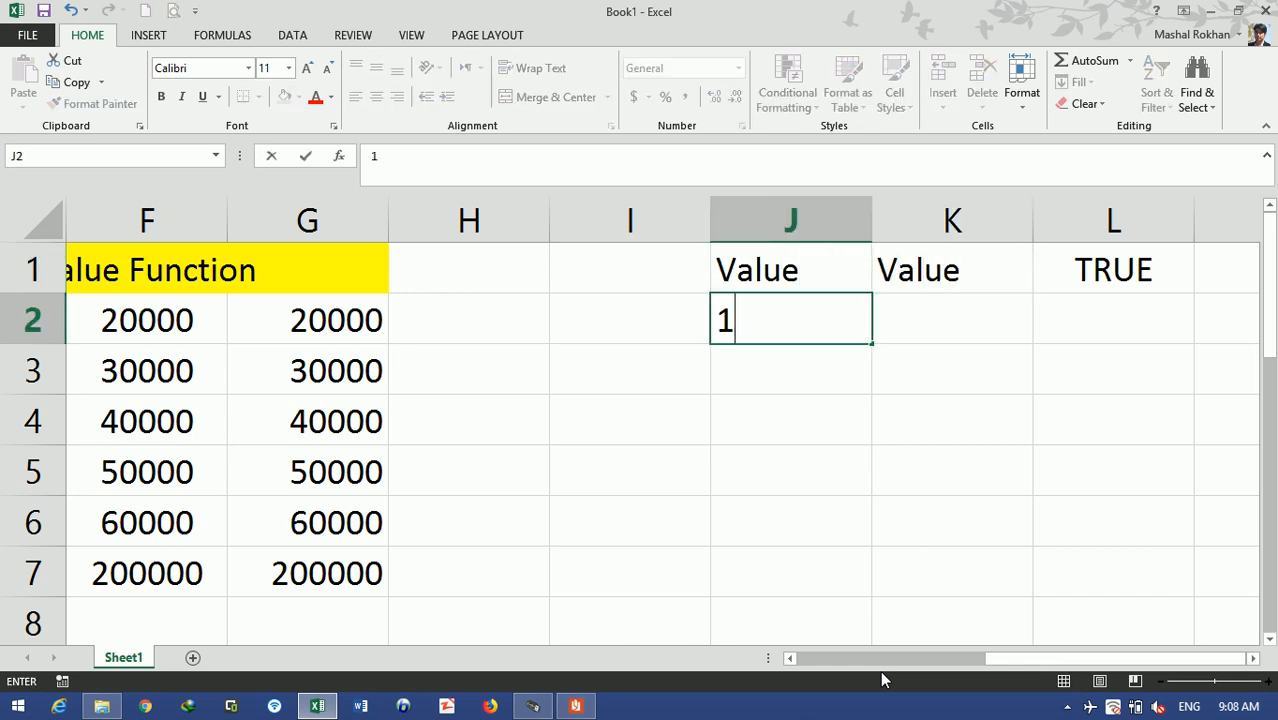
pyautogui.press('Tab')
pyautogui.write('100')
pyautogui.press('Return')
pyautogui.write('20')
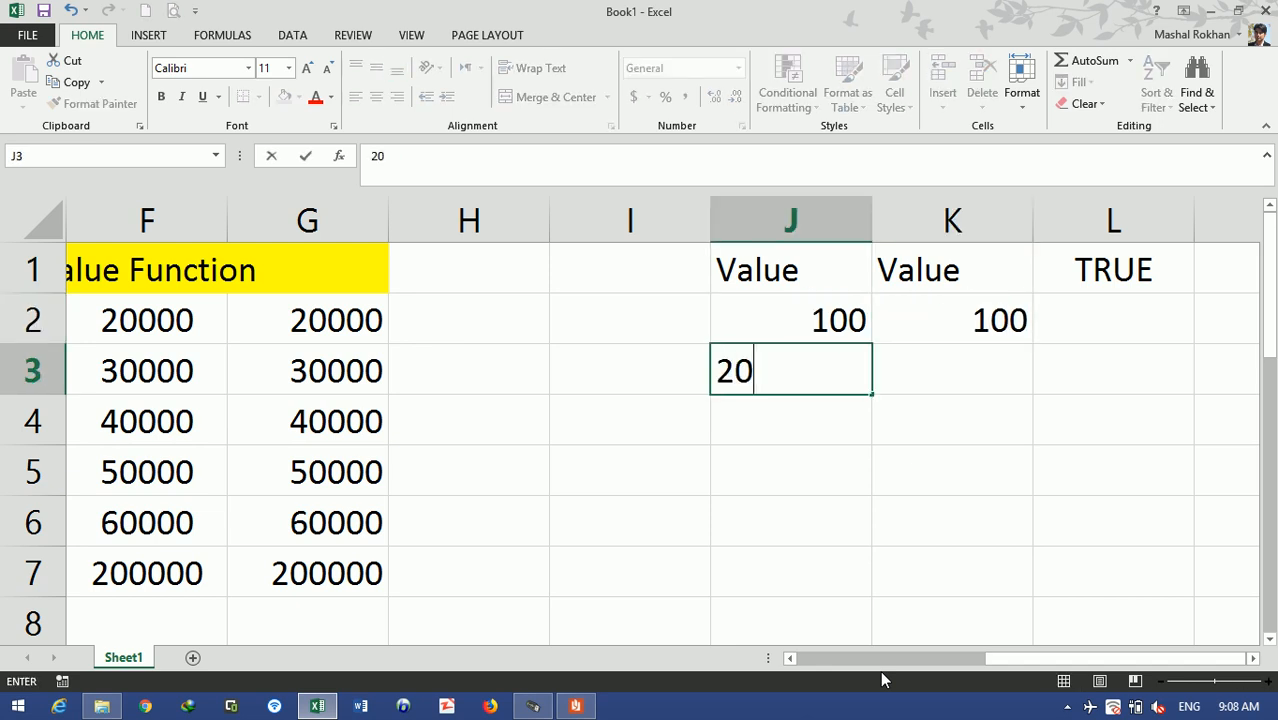
pyautogui.press('Tab')
pyautogui.write('10')
pyautogui.press('Return')
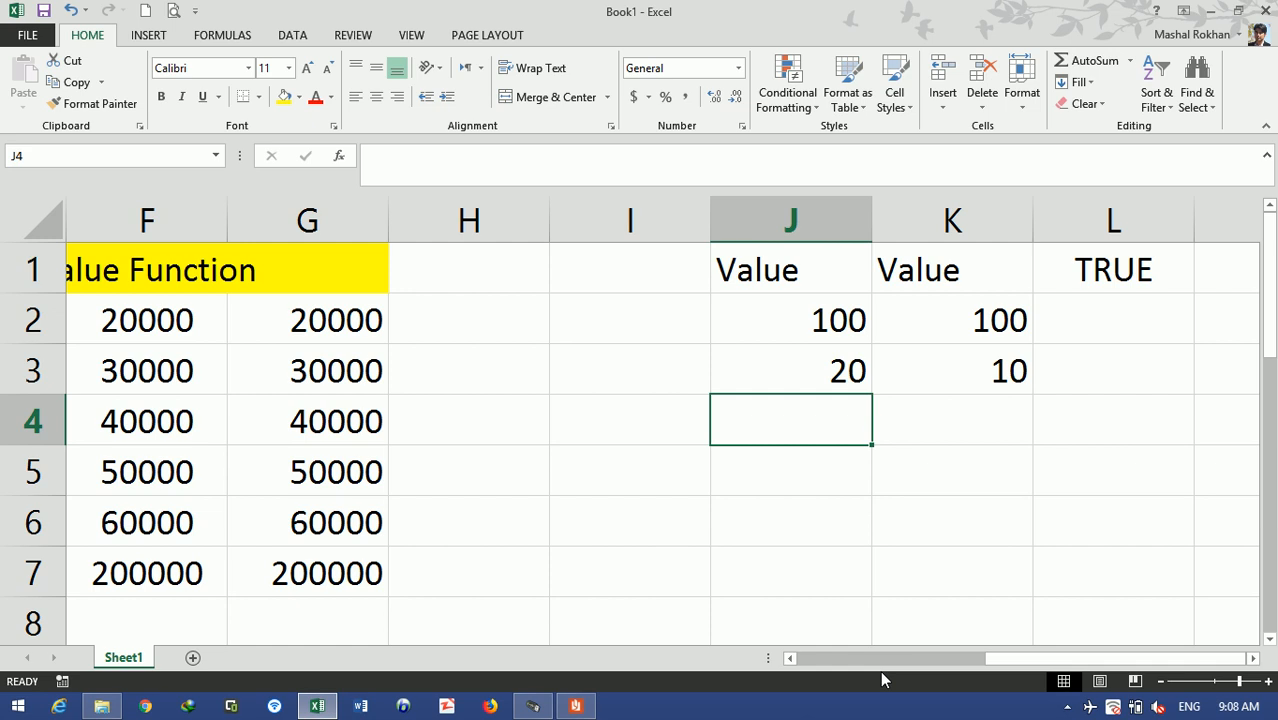
pyautogui.click(1136, 320)
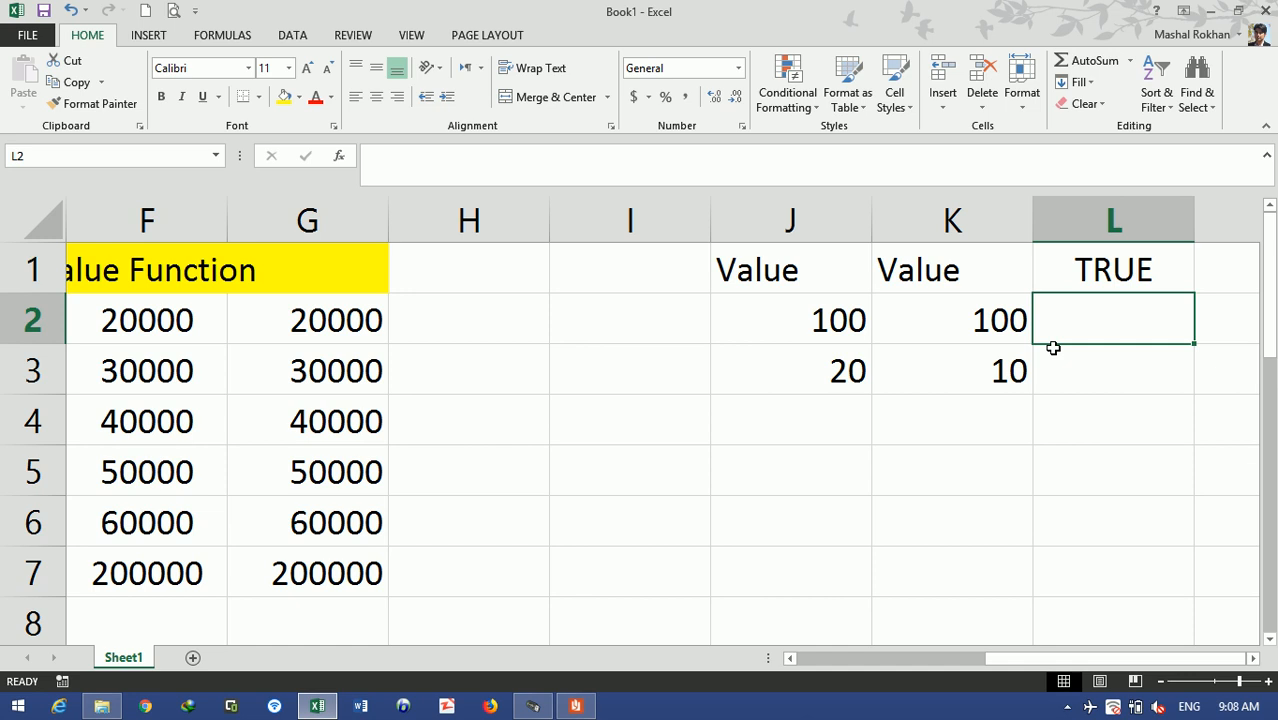
# - Enter =EXACT(J2,K2) in L2 and fill it down to L3
pyautogui.write('=')
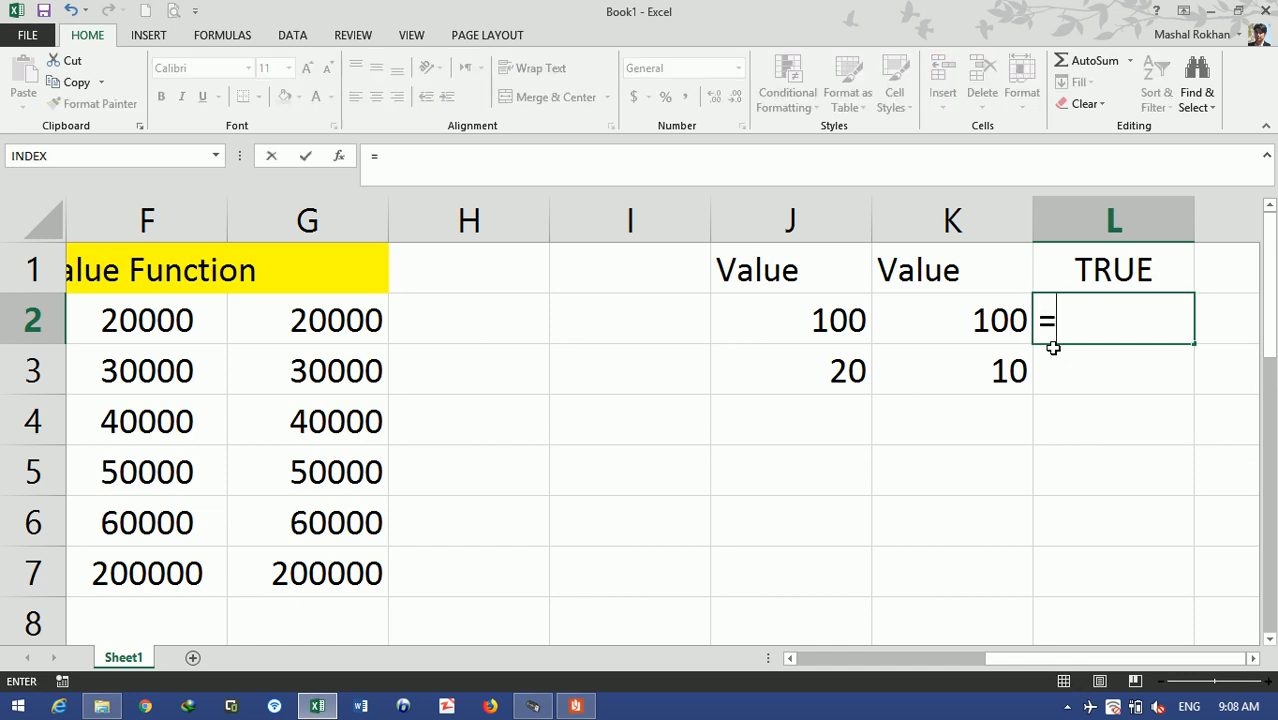
pyautogui.write('exa')
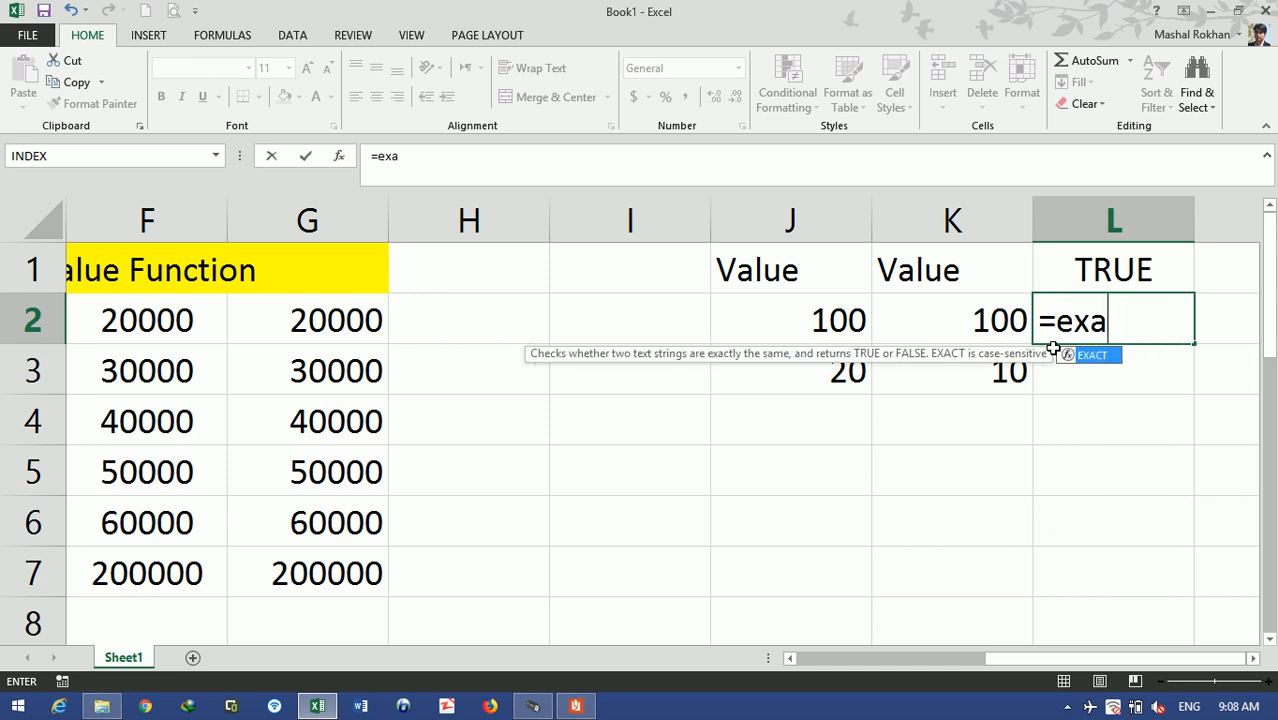
pyautogui.press('Tab')
pyautogui.click(855, 316)
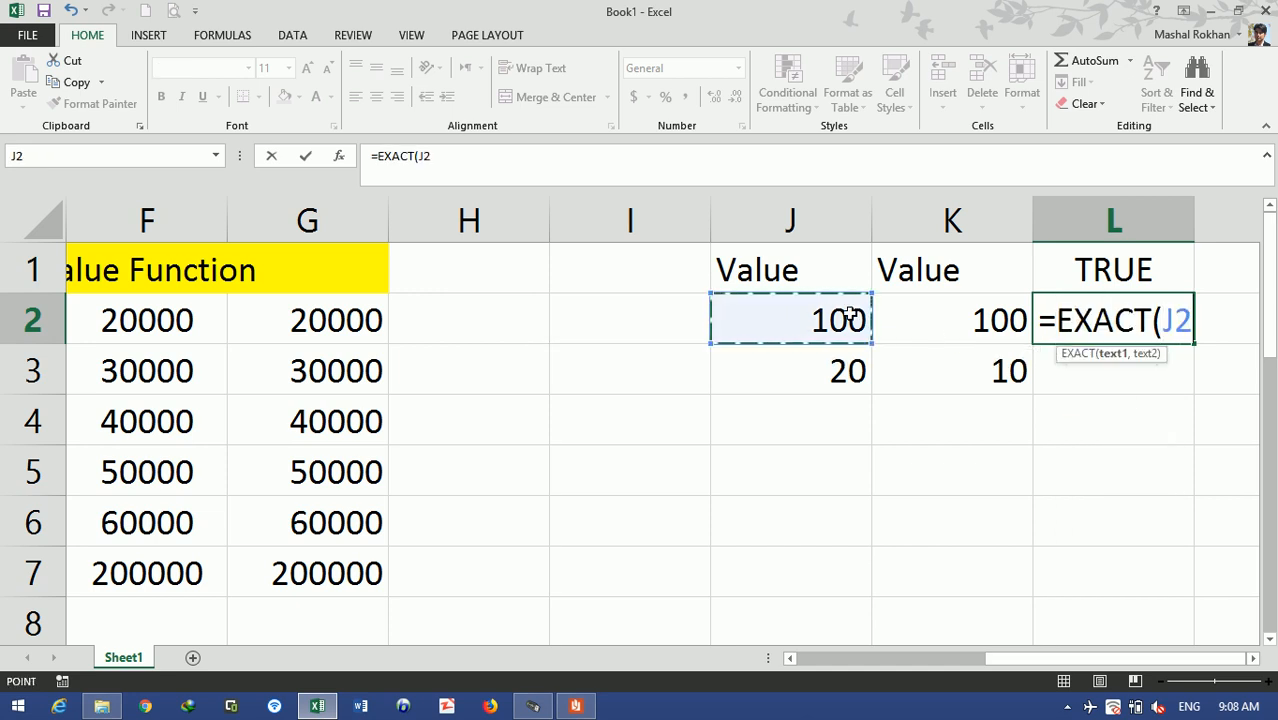
pyautogui.write(',')
pyautogui.click(989, 318)
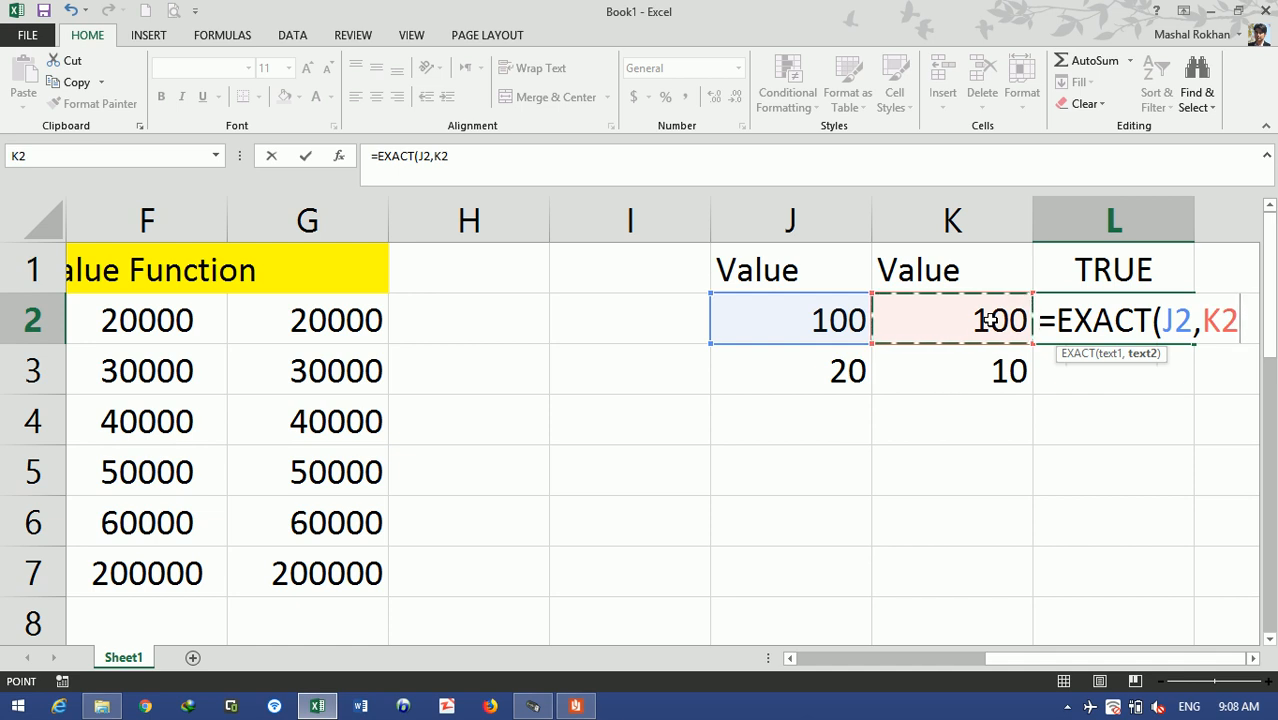
pyautogui.write(')')
pyautogui.press('Return')
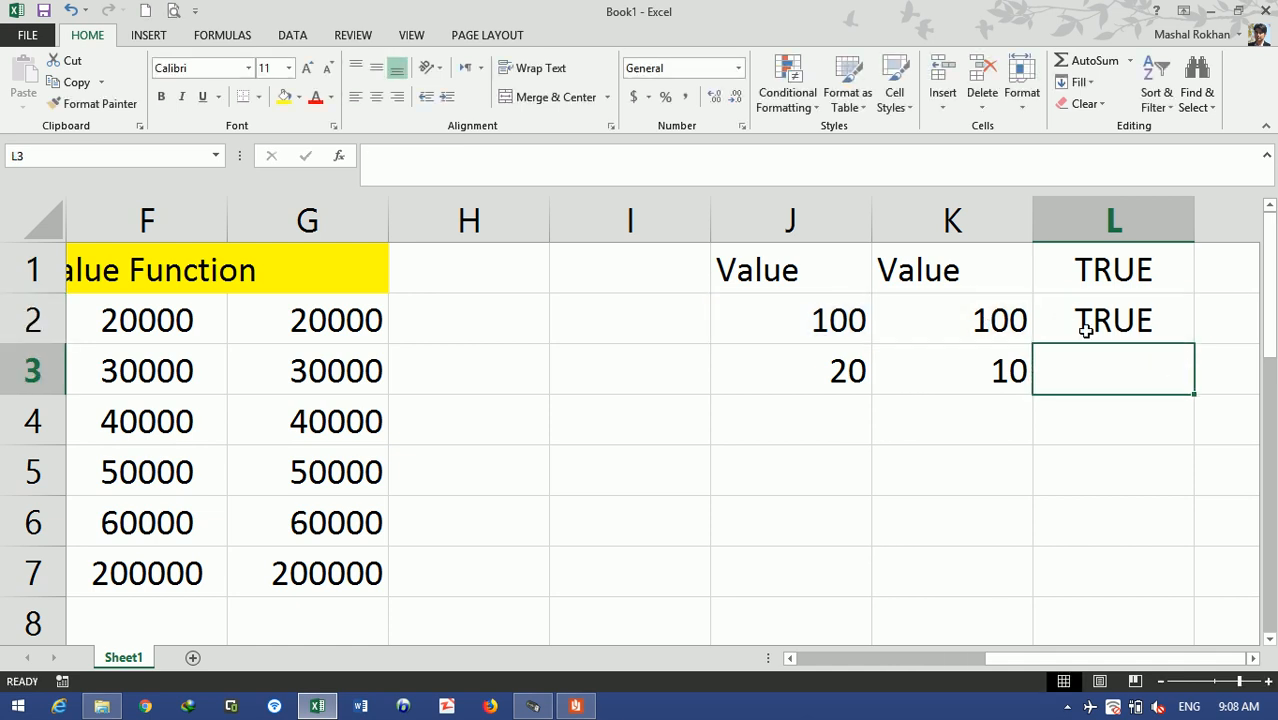
pyautogui.click(1167, 322)
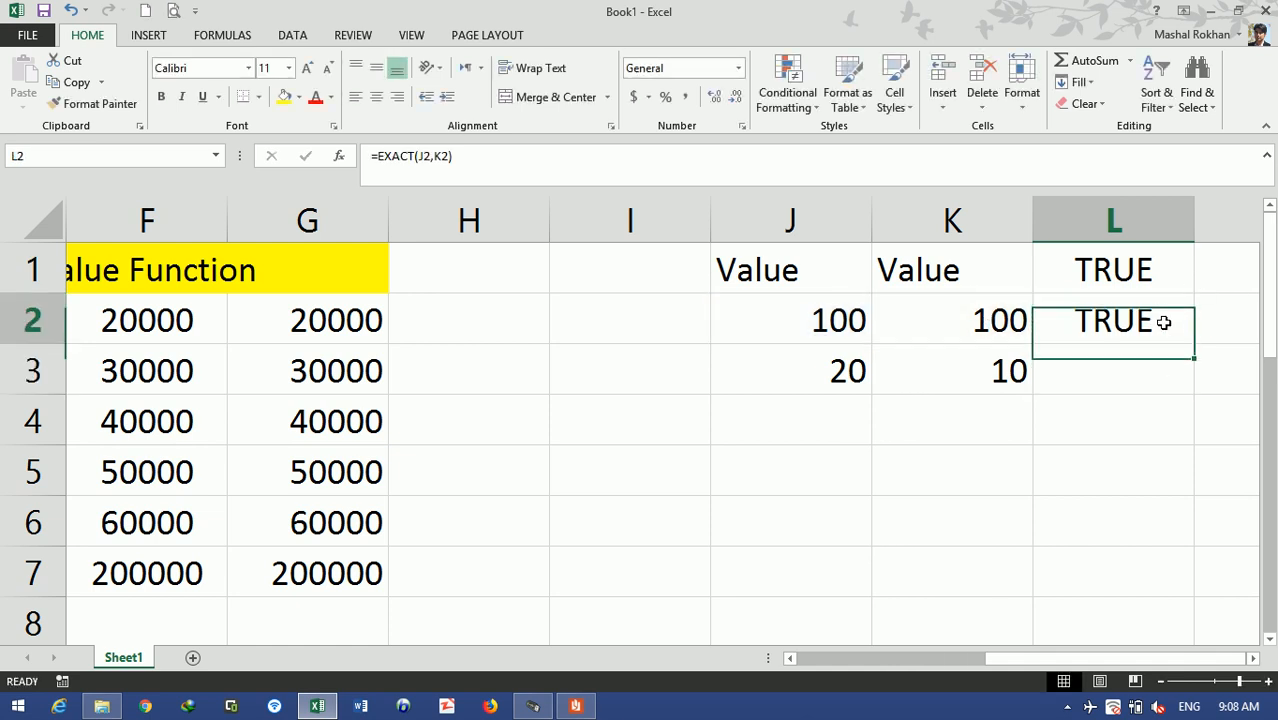
pyautogui.moveTo(1195, 344); pyautogui.dragTo(1196, 386)
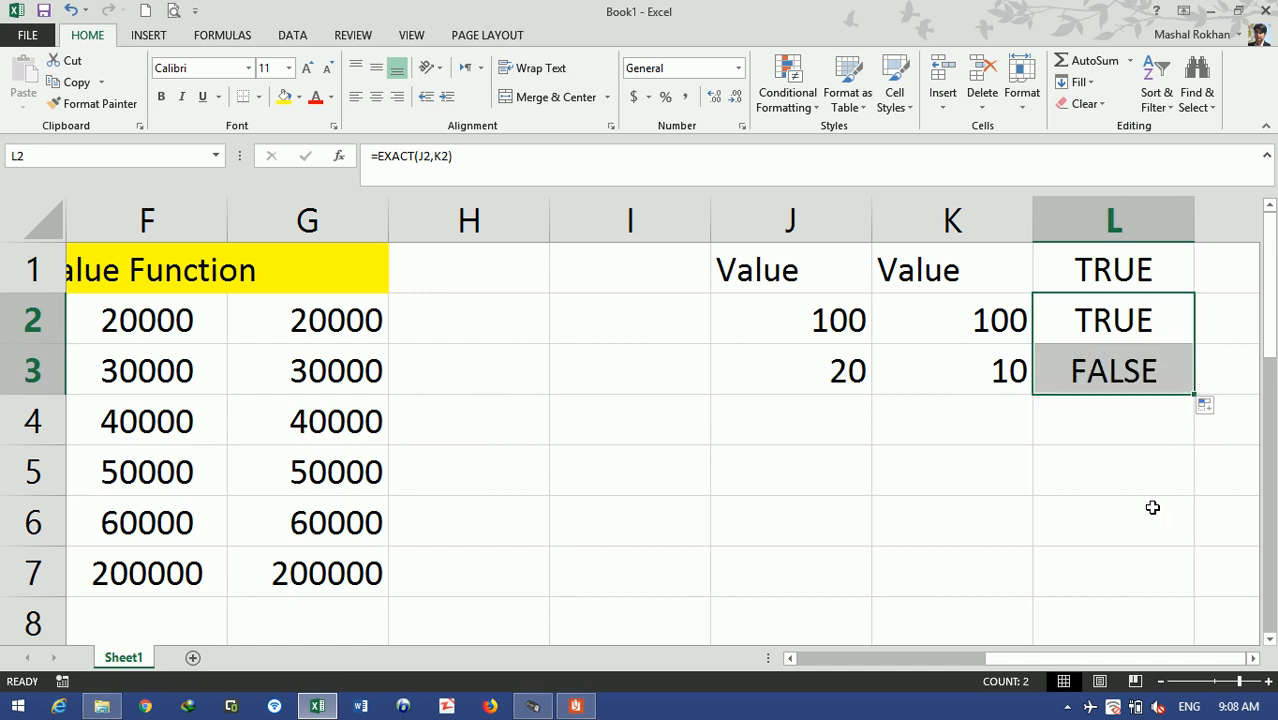
# - Change K3 to 20 so L3 also returns TRUE
pyautogui.click(968, 370)
pyautogui.write('20')
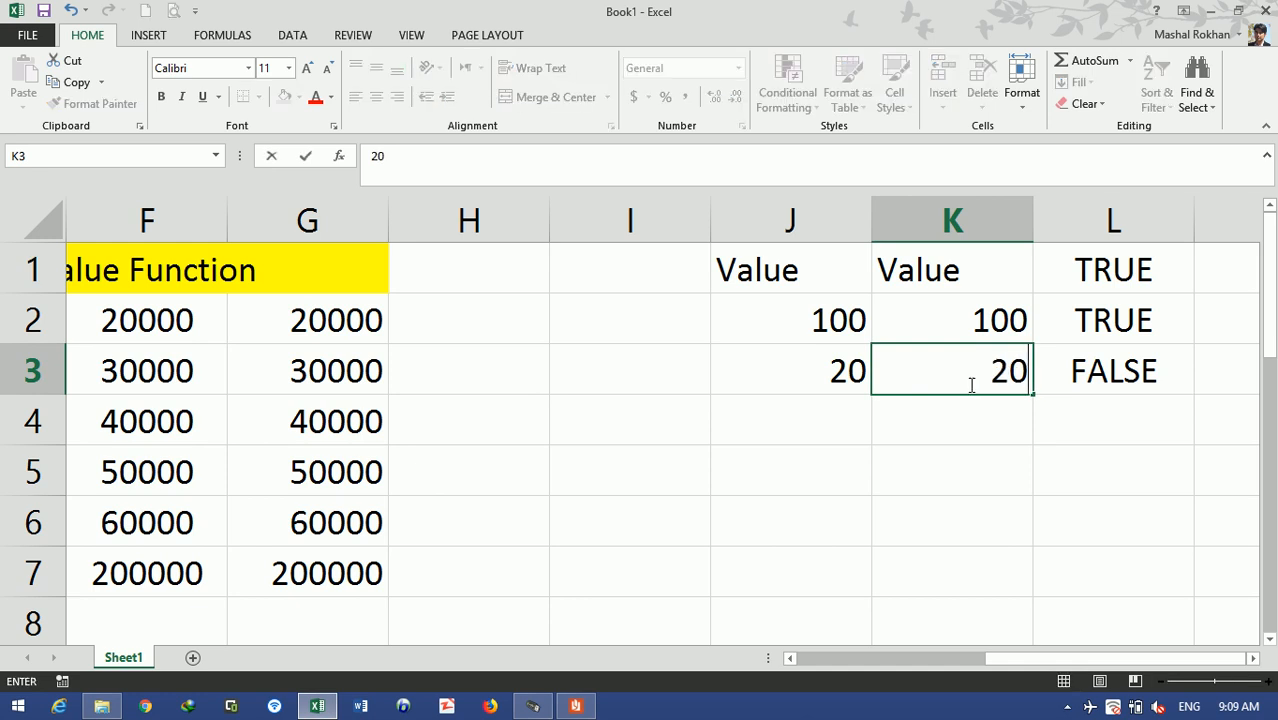
pyautogui.press('Return')
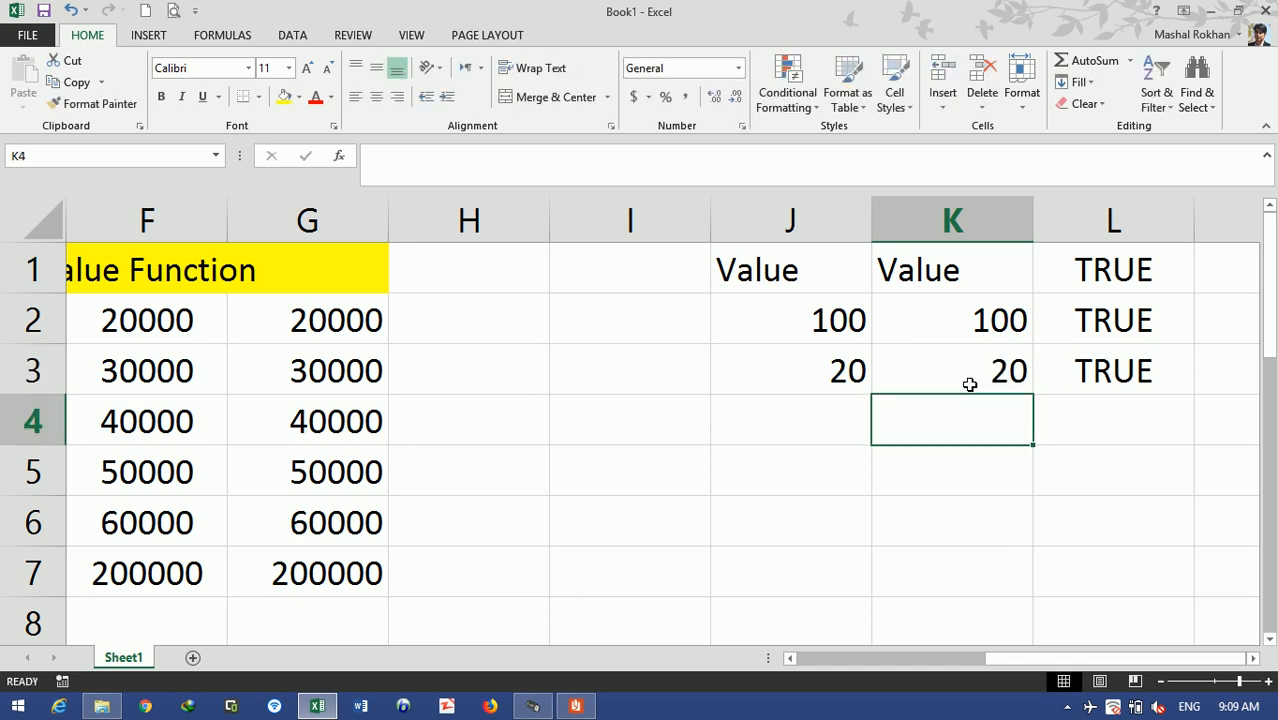
pyautogui.press('Left')
pyautogui.press('Left')
pyautogui.press('Left')
pyautogui.press('Down')
pyautogui.press('Right')
pyautogui.press('Right')
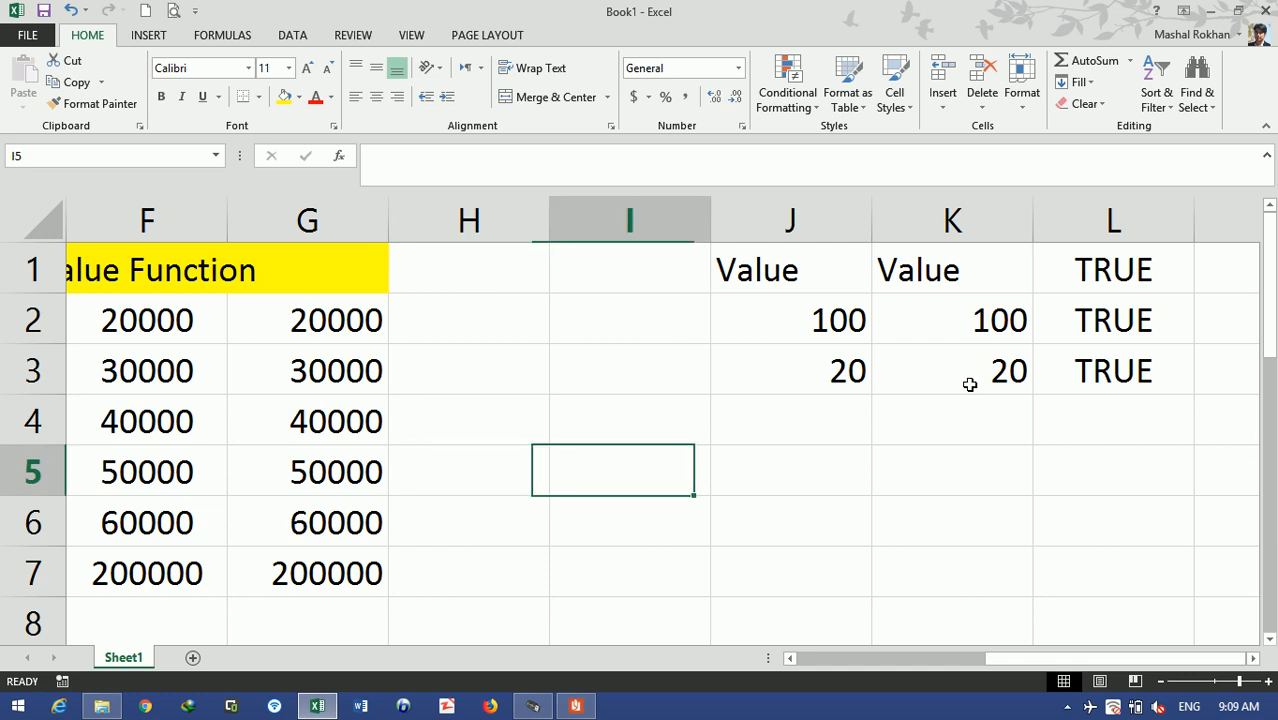
# - Add 'Username' and 'Password' headings in I5 and J5
pyautogui.press('Left')
pyautogui.write('User')
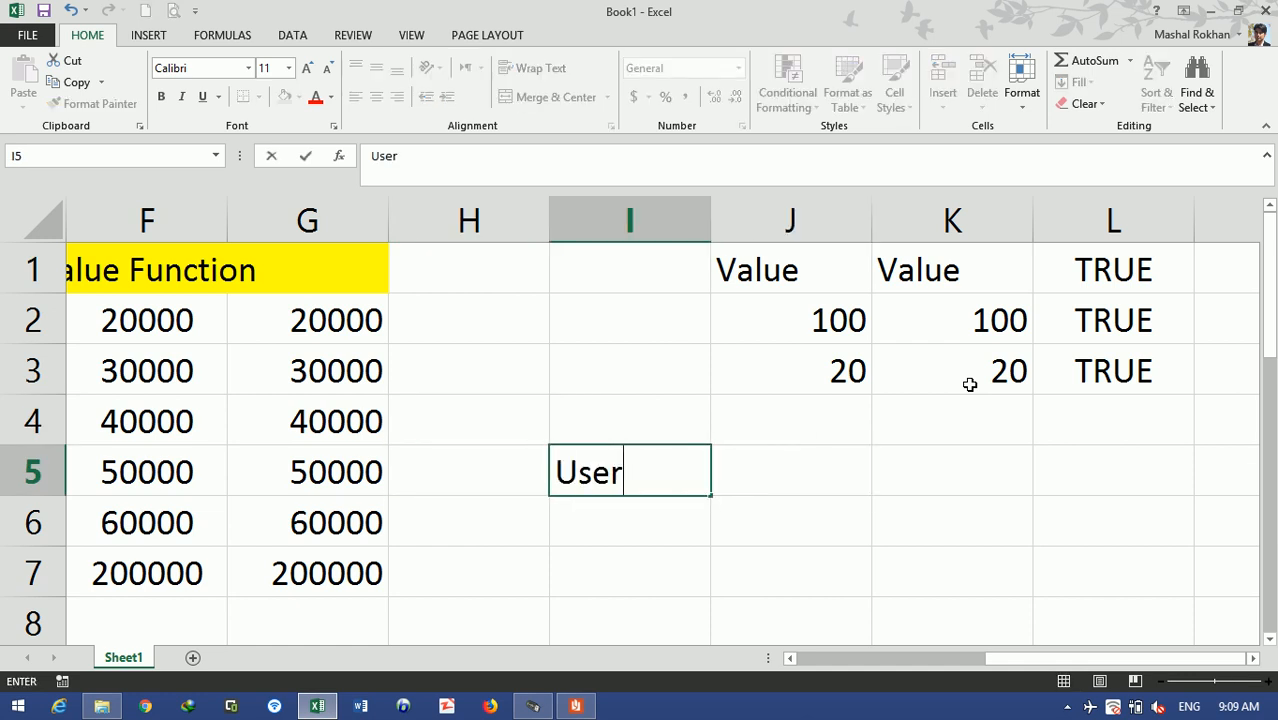
pyautogui.write('name')
pyautogui.press('Tab')
pyautogui.write('Pas')
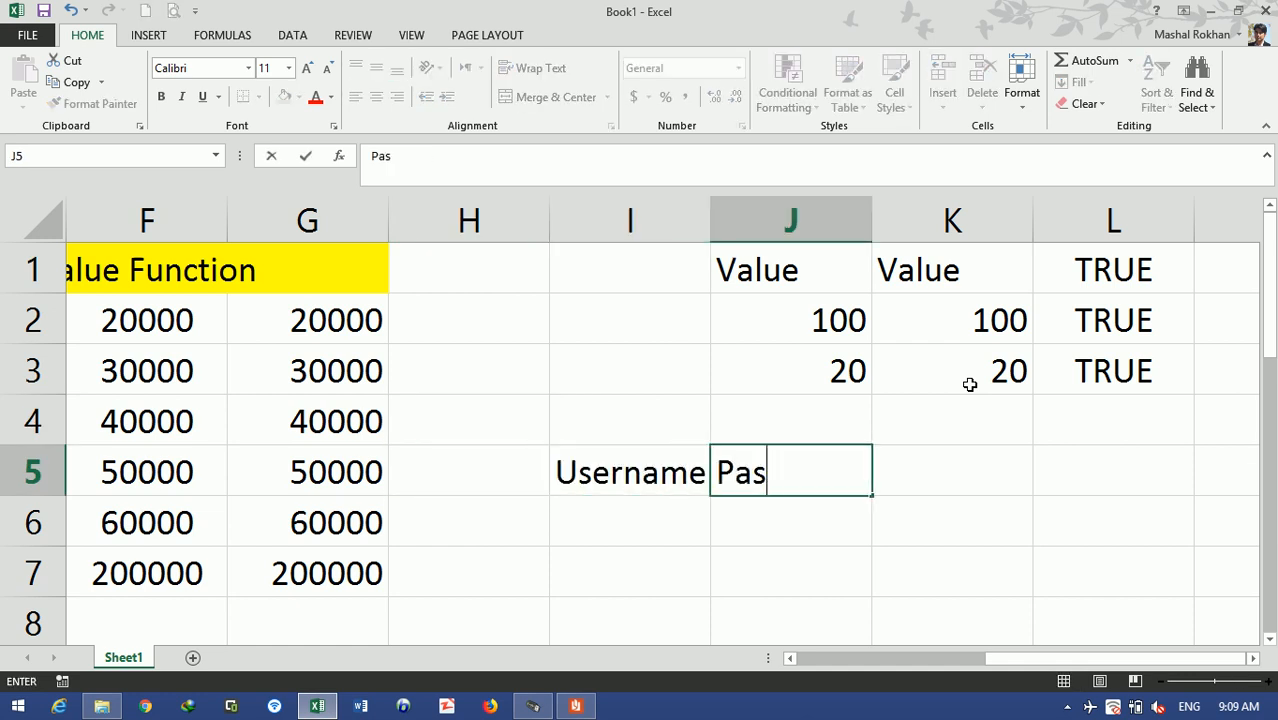
pyautogui.write('sword')
pyautogui.press('Return')
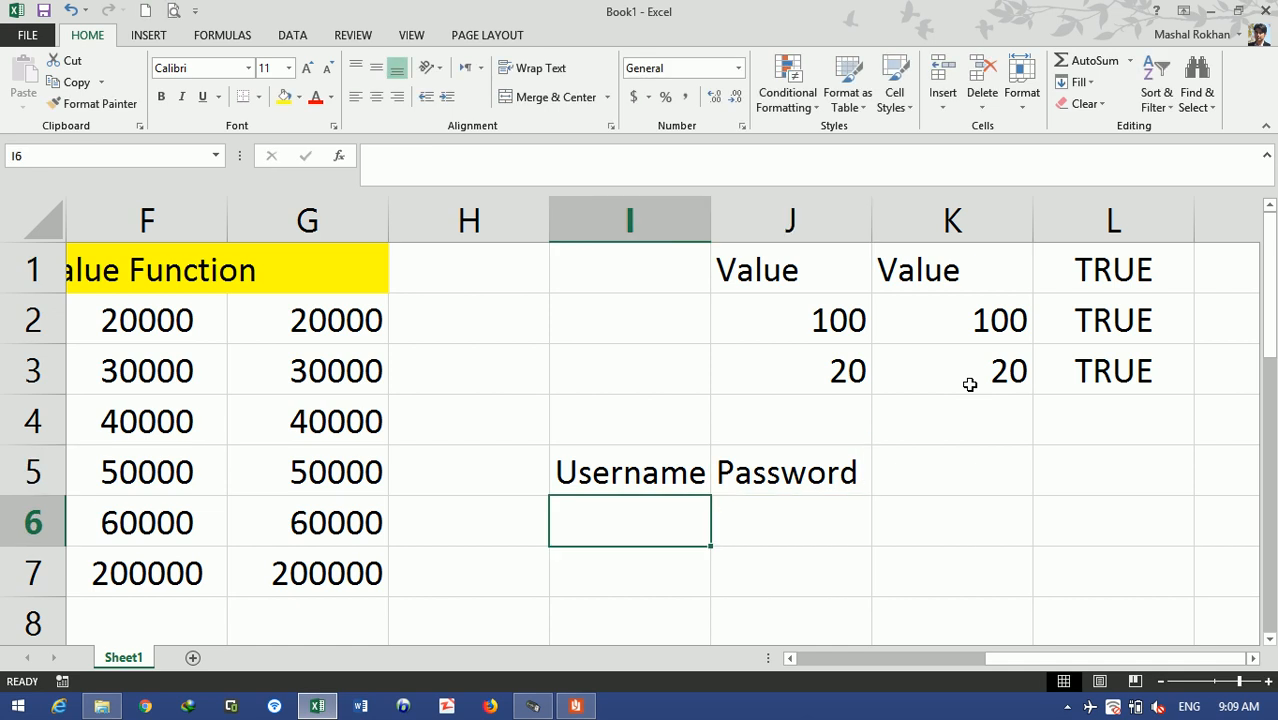
# - Enter a matching sample username and password in I6:J6, then start =IF in K6
pyautogui.write('ali')
pyautogui.press('Tab')
pyautogui.write('ali')
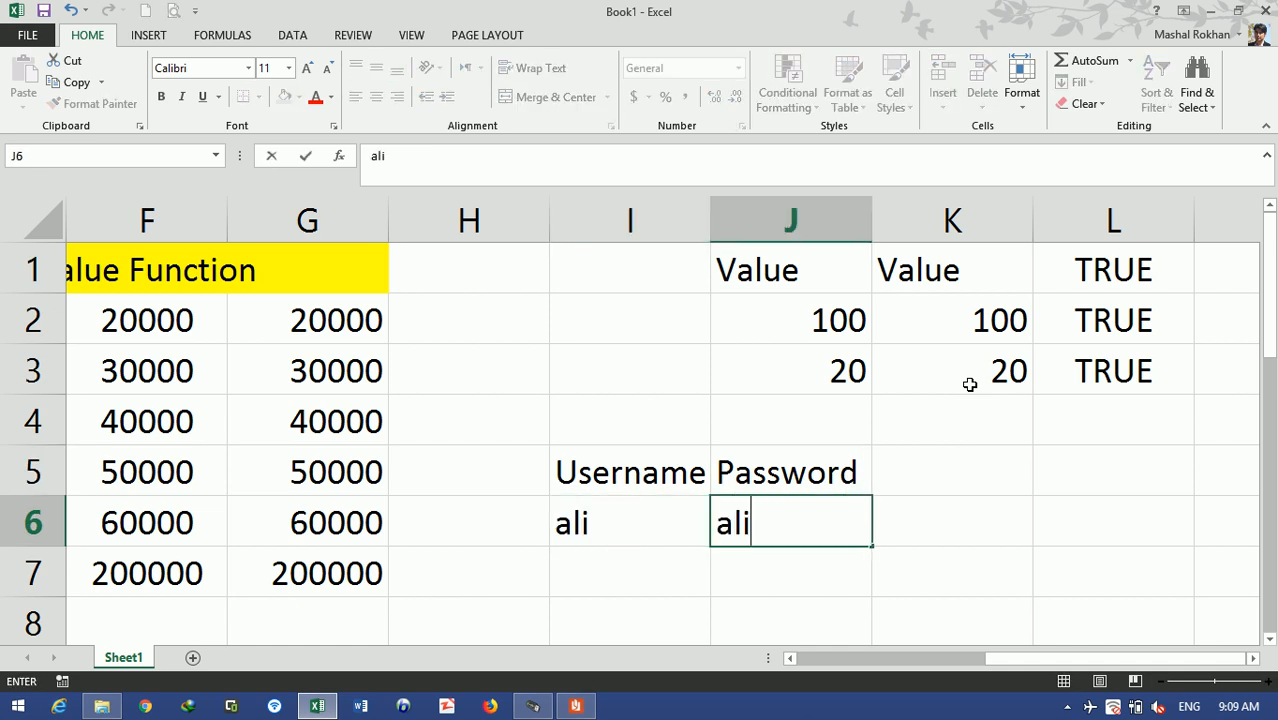
pyautogui.press('Tab')
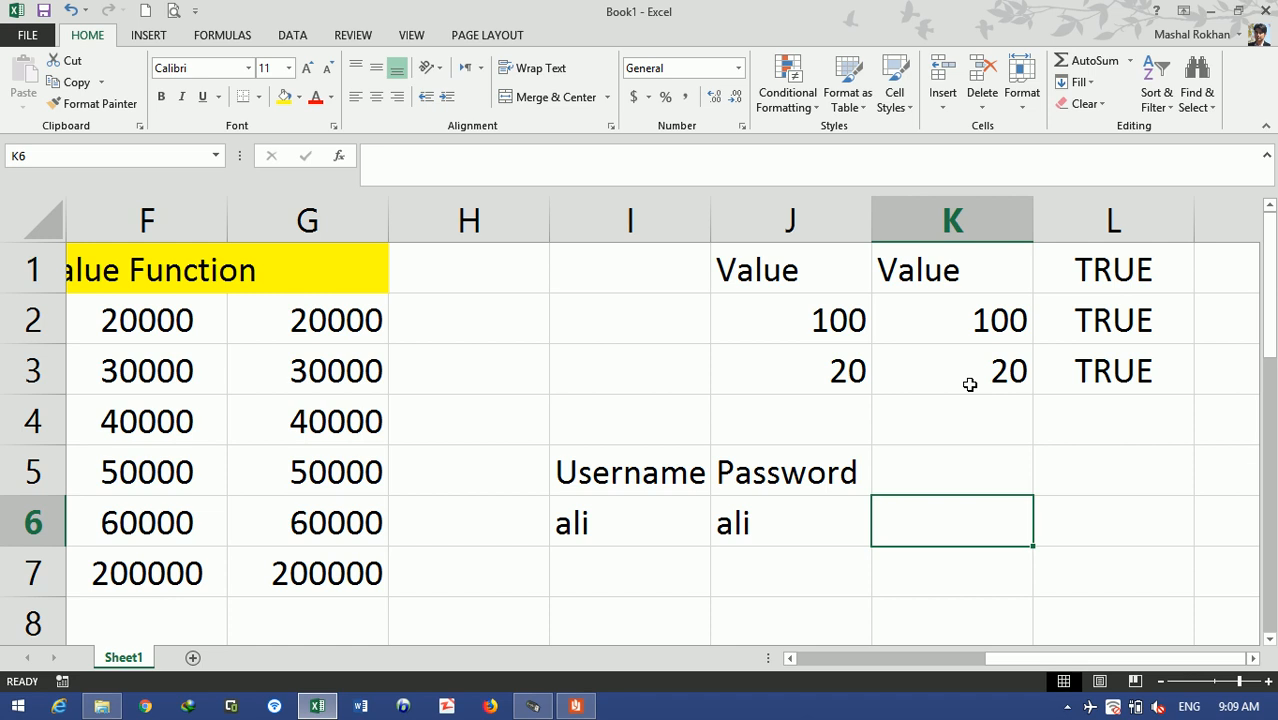
pyautogui.press('Right')
pyautogui.press('Left')
pyautogui.write('=if')
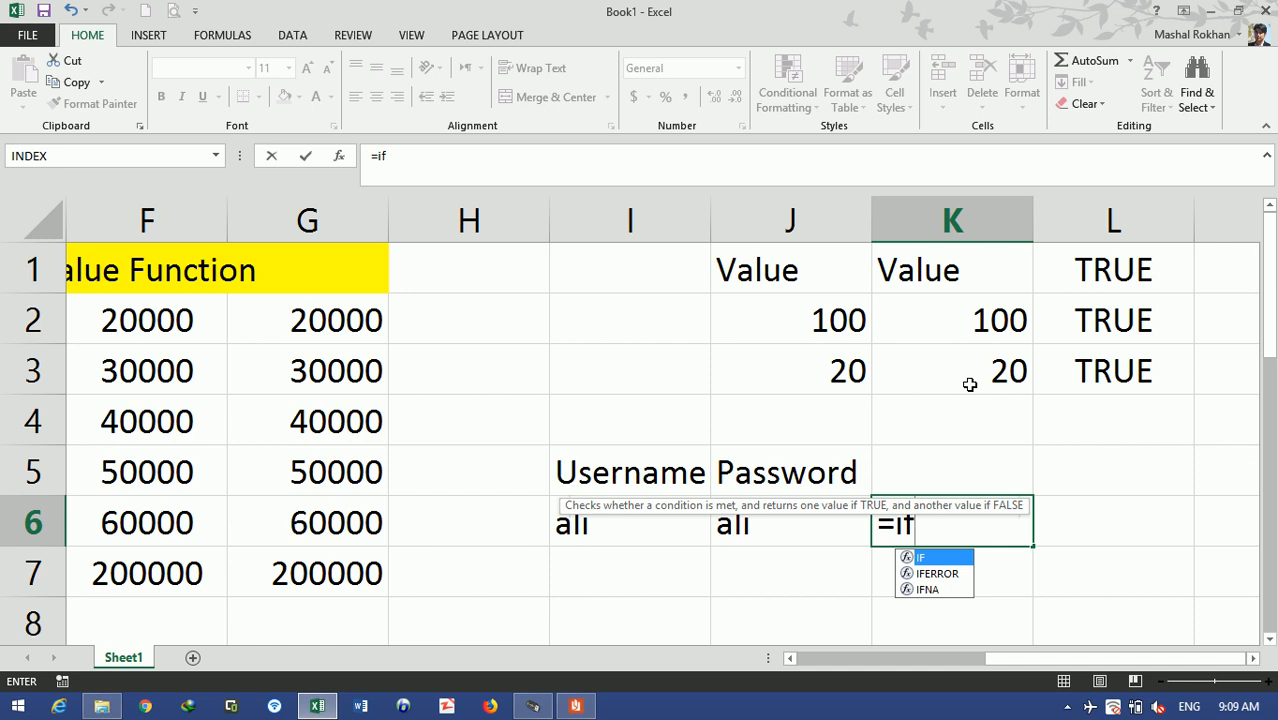
# - Type =IF(EXACT(I6,J6), in K6 to test whether username and password match
pyautogui.press('Tab')
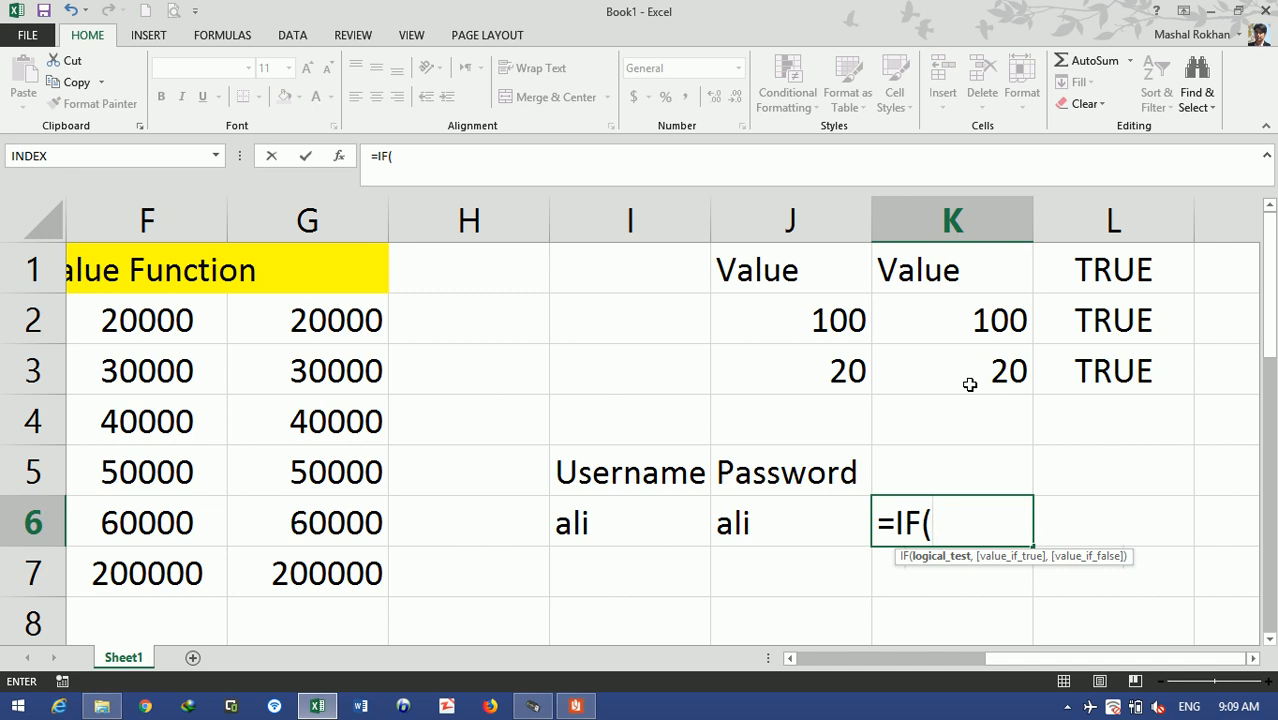
pyautogui.write('exca')
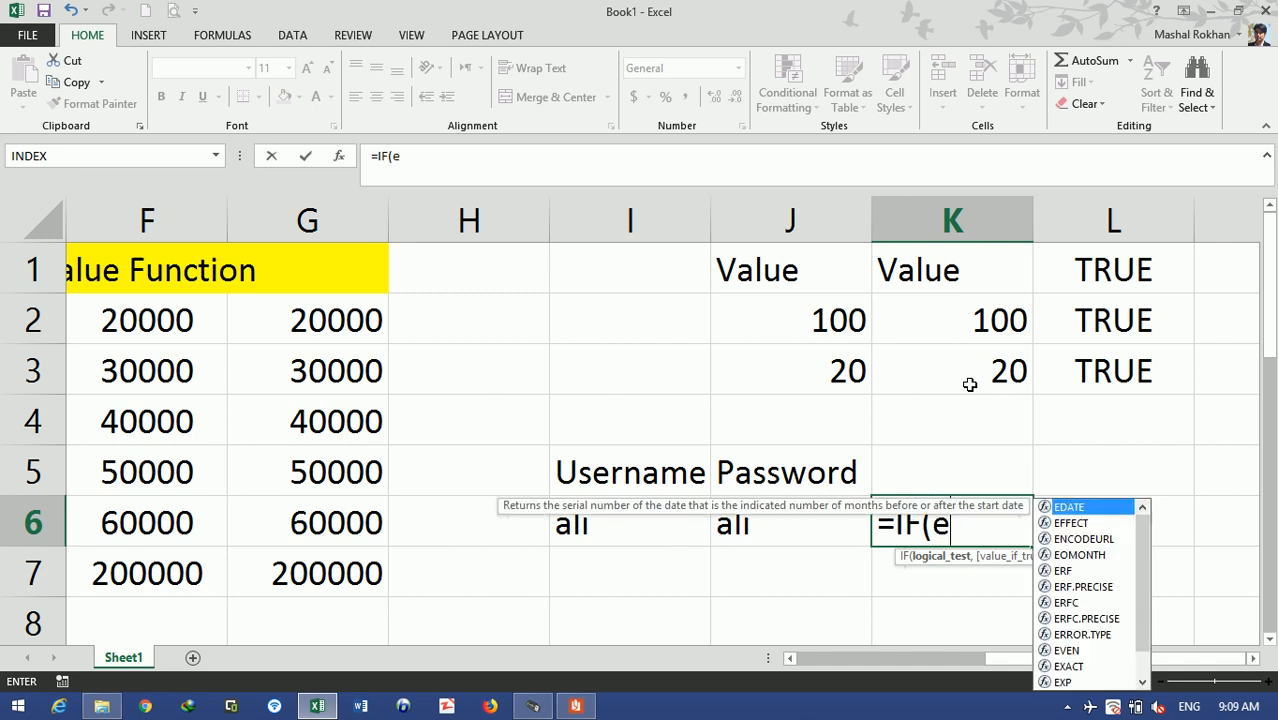
pyautogui.press('BackSpace')
pyautogui.press('BackSpace')
pyautogui.write('act')
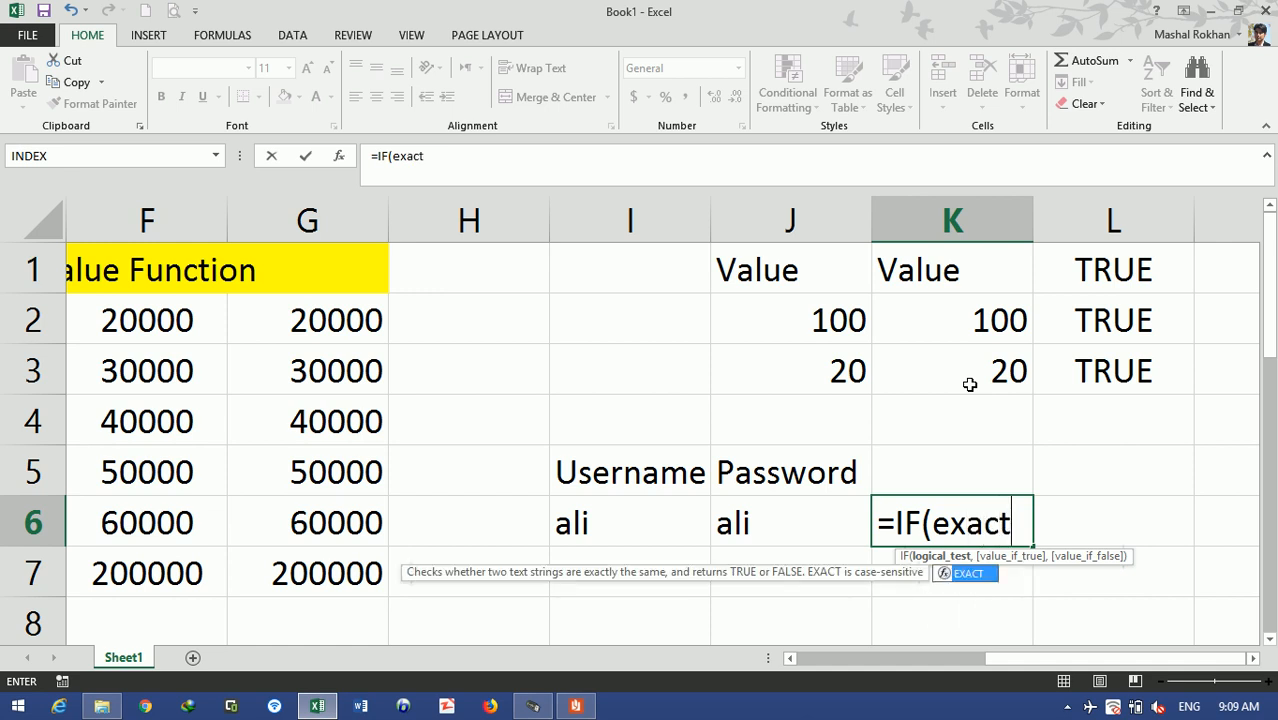
pyautogui.press('Tab')
pyautogui.click(596, 522)
pyautogui.write(',')
pyautogui.click(726, 526)
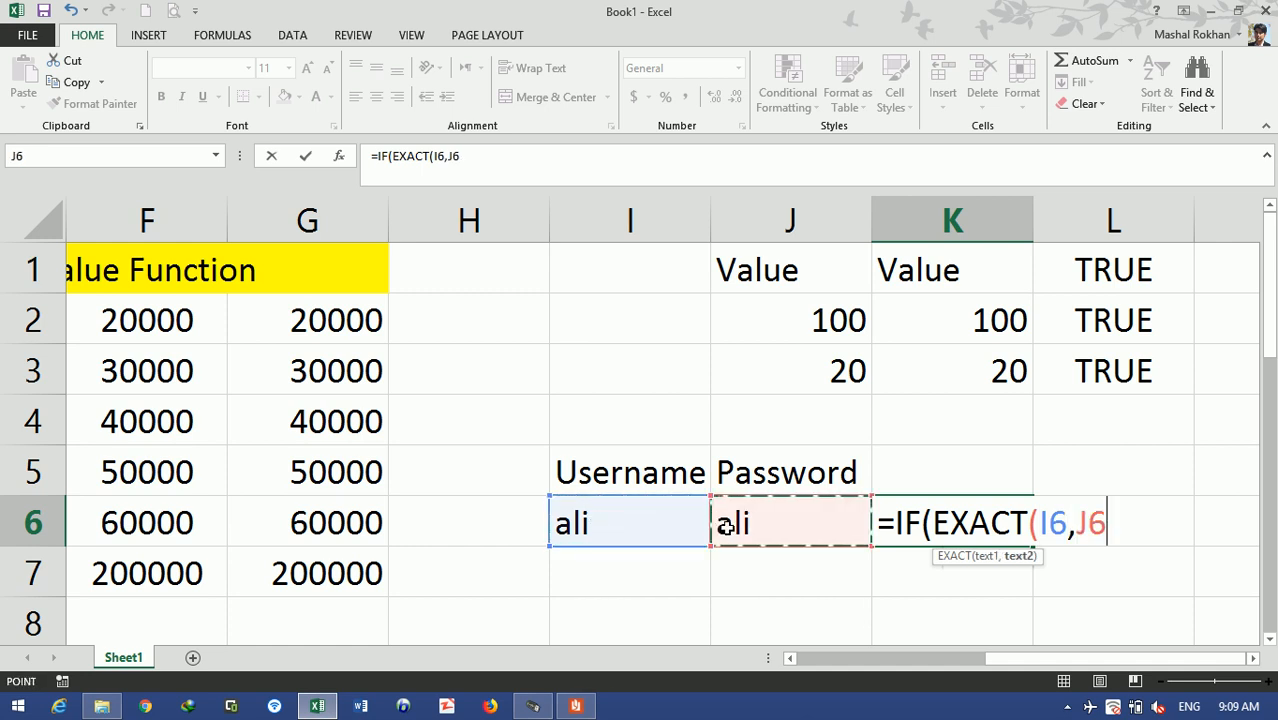
pyautogui.write(',')
pyautogui.press('BackSpace')
pyautogui.write(')')
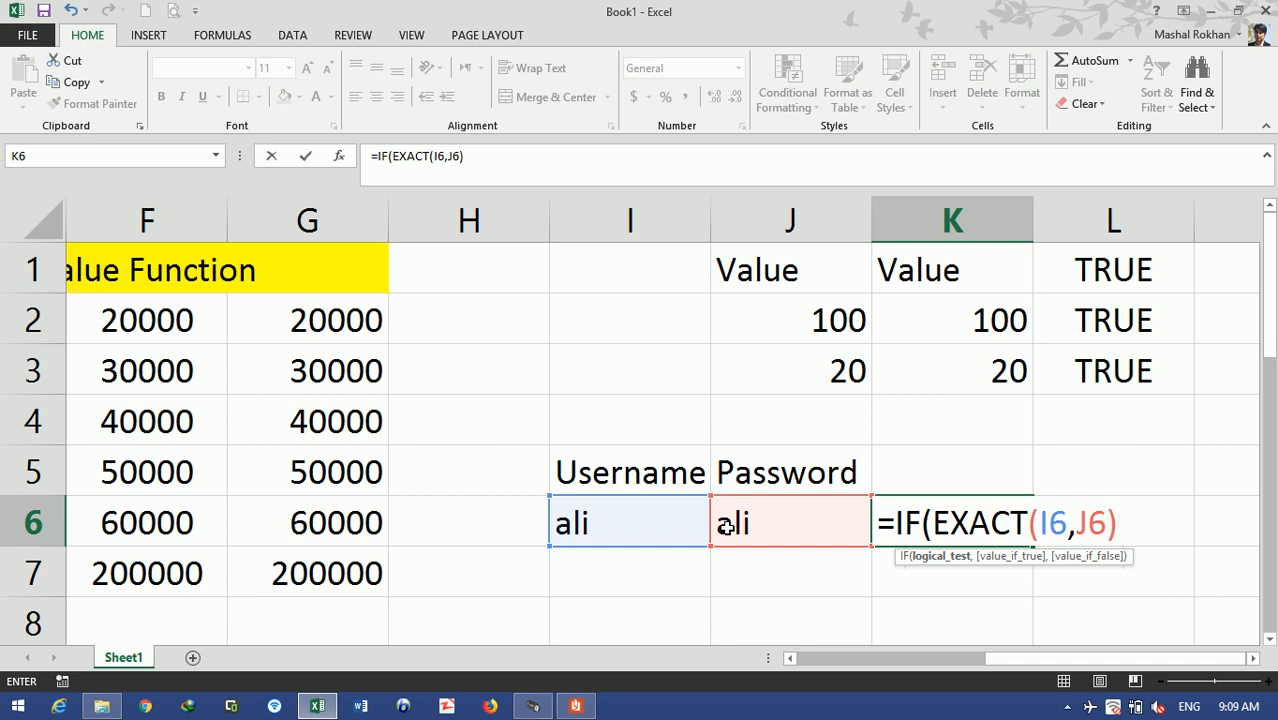
pyautogui.write(',')
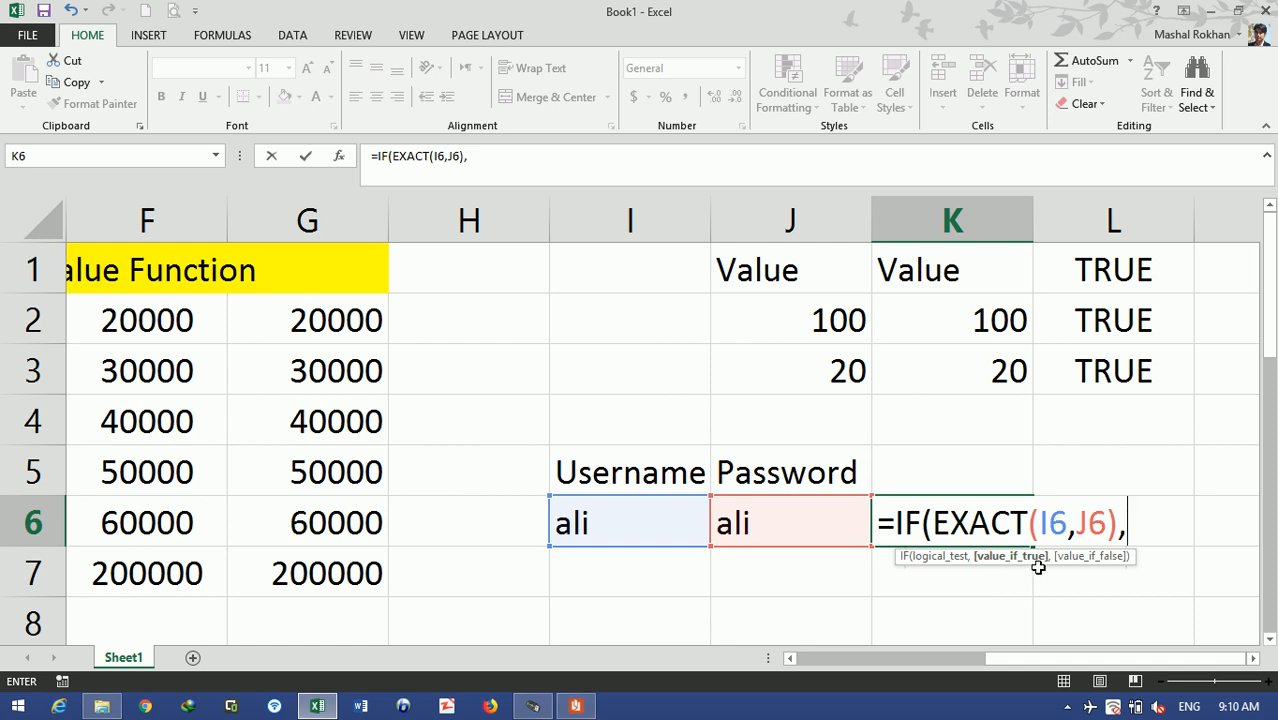
# - Finish K6 with "You are signed in successfully" and "You have entered incorrect password or username" messages
pyautogui.write('"You ')
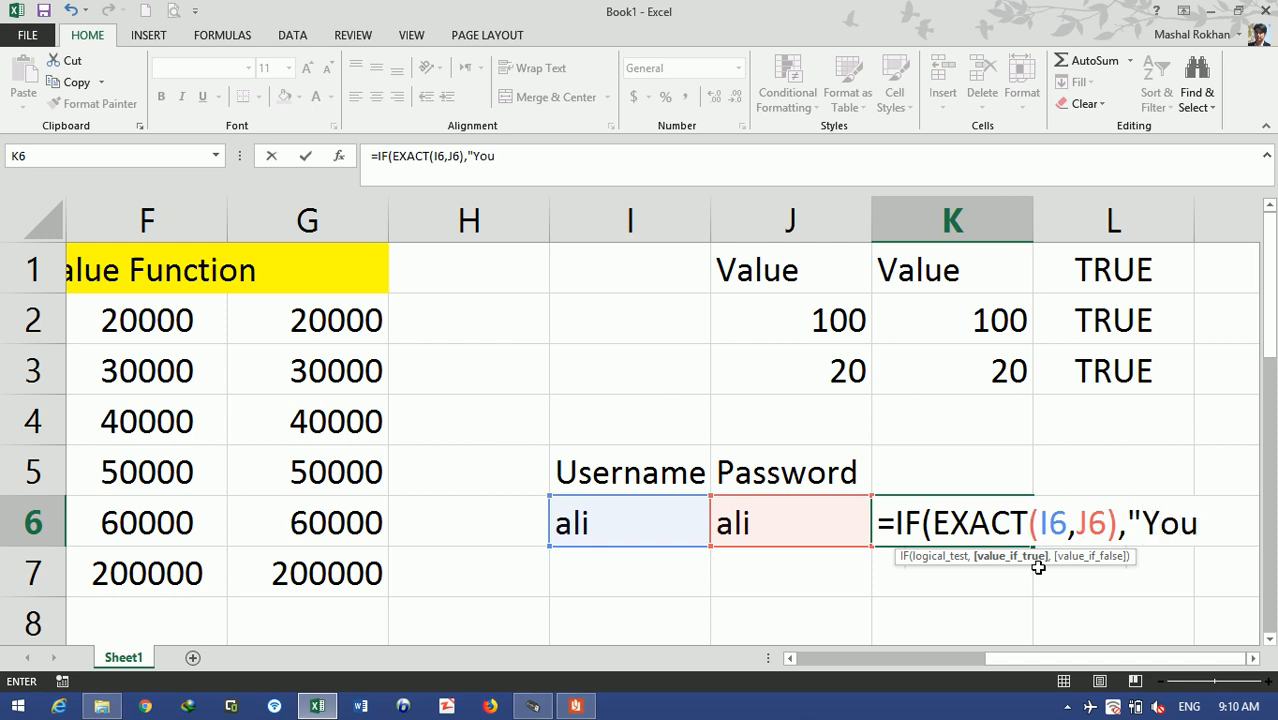
pyautogui.write('are signed ')
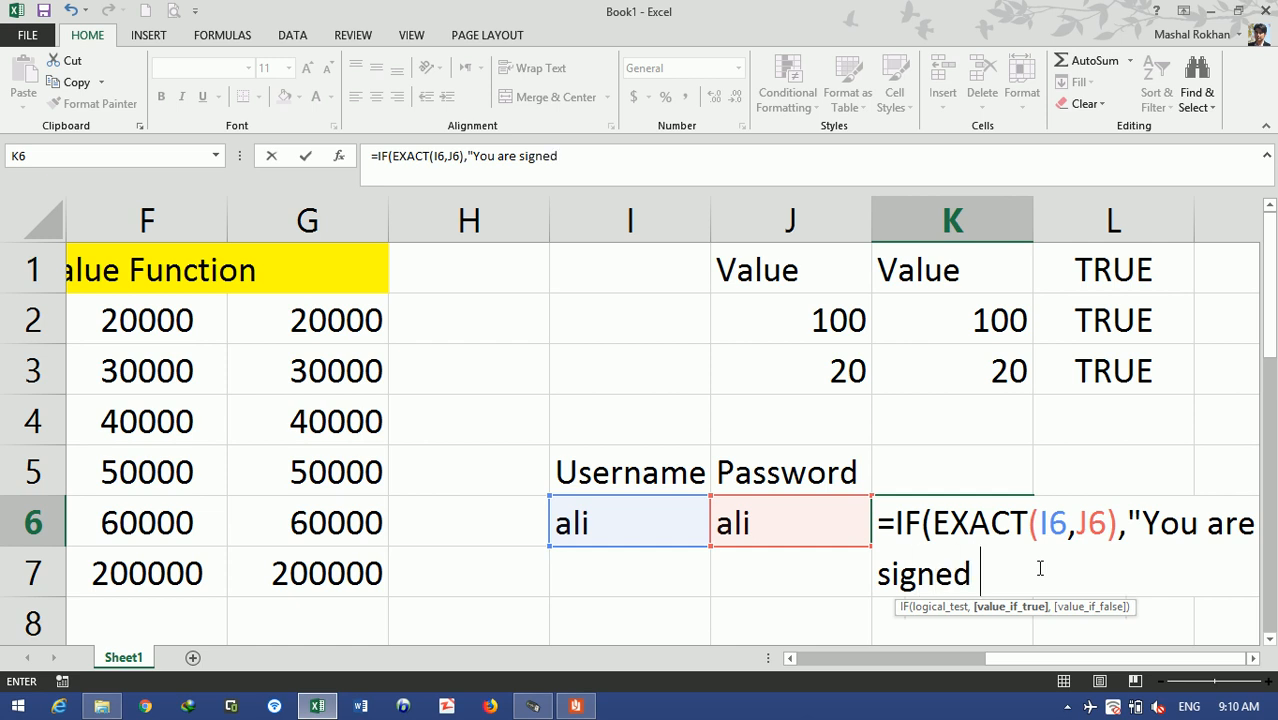
pyautogui.write('in successfully",')
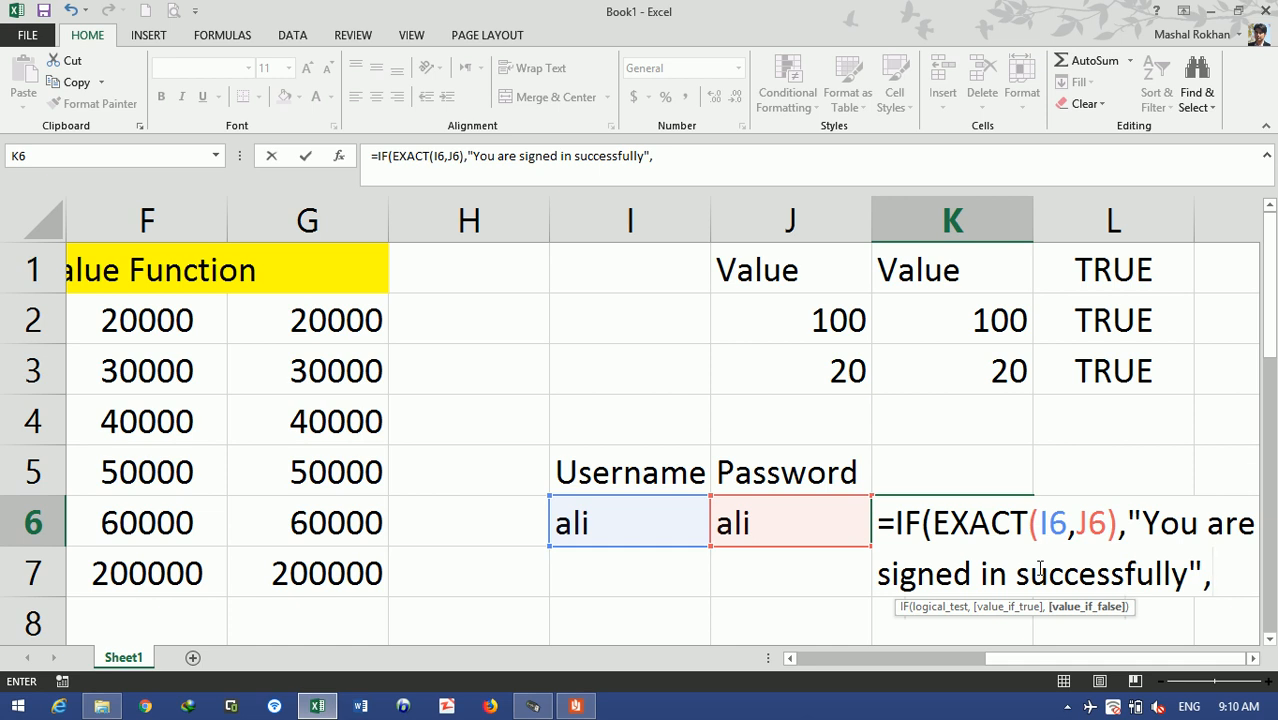
pyautogui.write('"You have entered ')
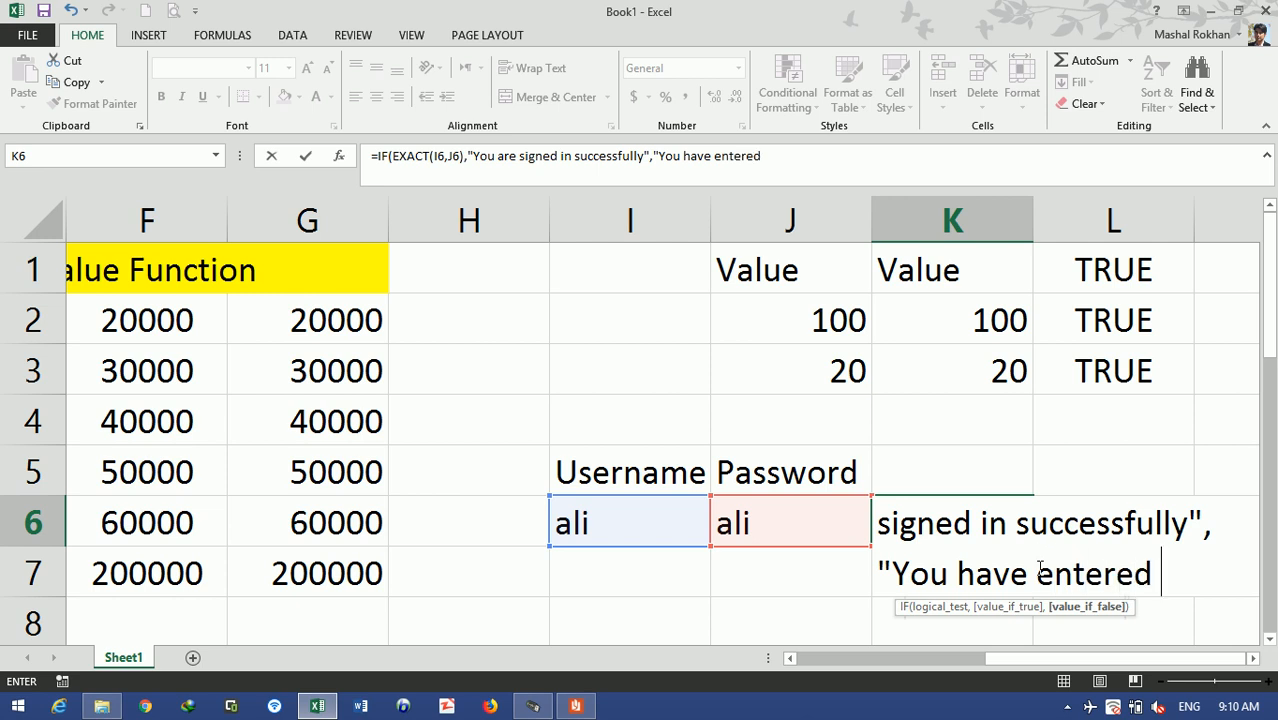
pyautogui.write('wrong')
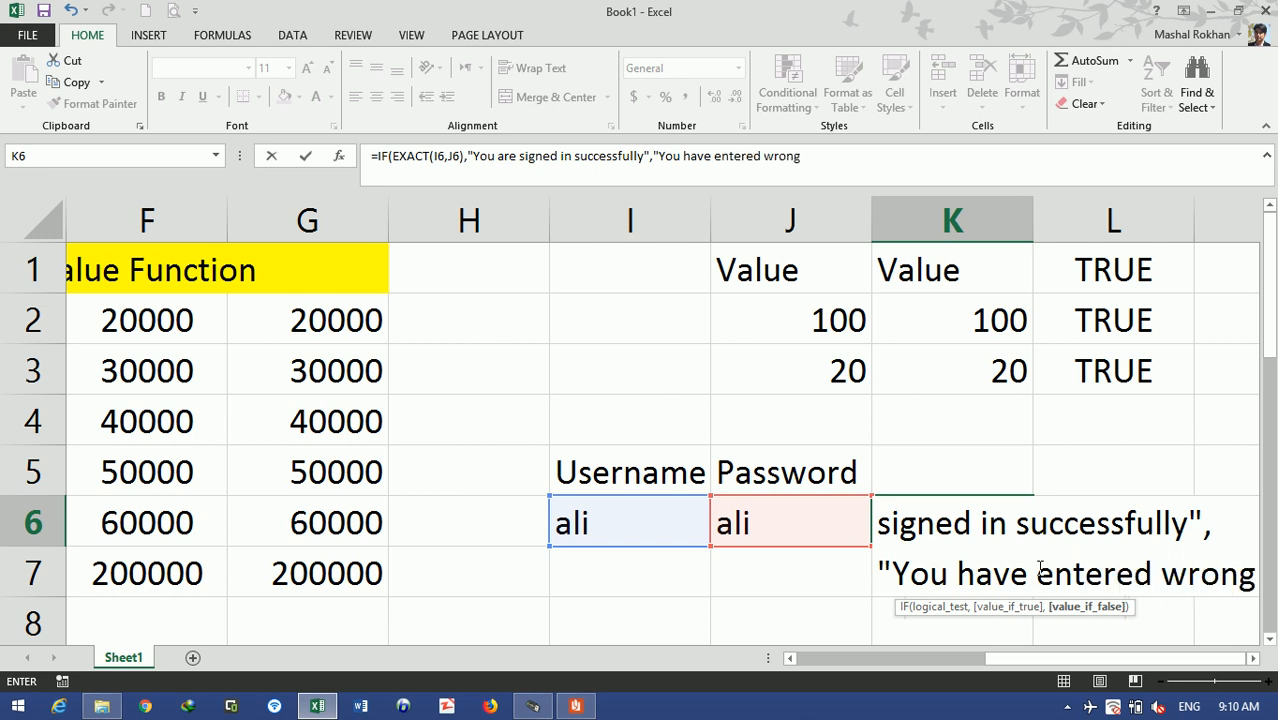
pyautogui.press('BackSpace')
pyautogui.press('BackSpace')
pyautogui.press('BackSpace')
pyautogui.press('BackSpace')
pyautogui.press('BackSpace')
pyautogui.write('in')
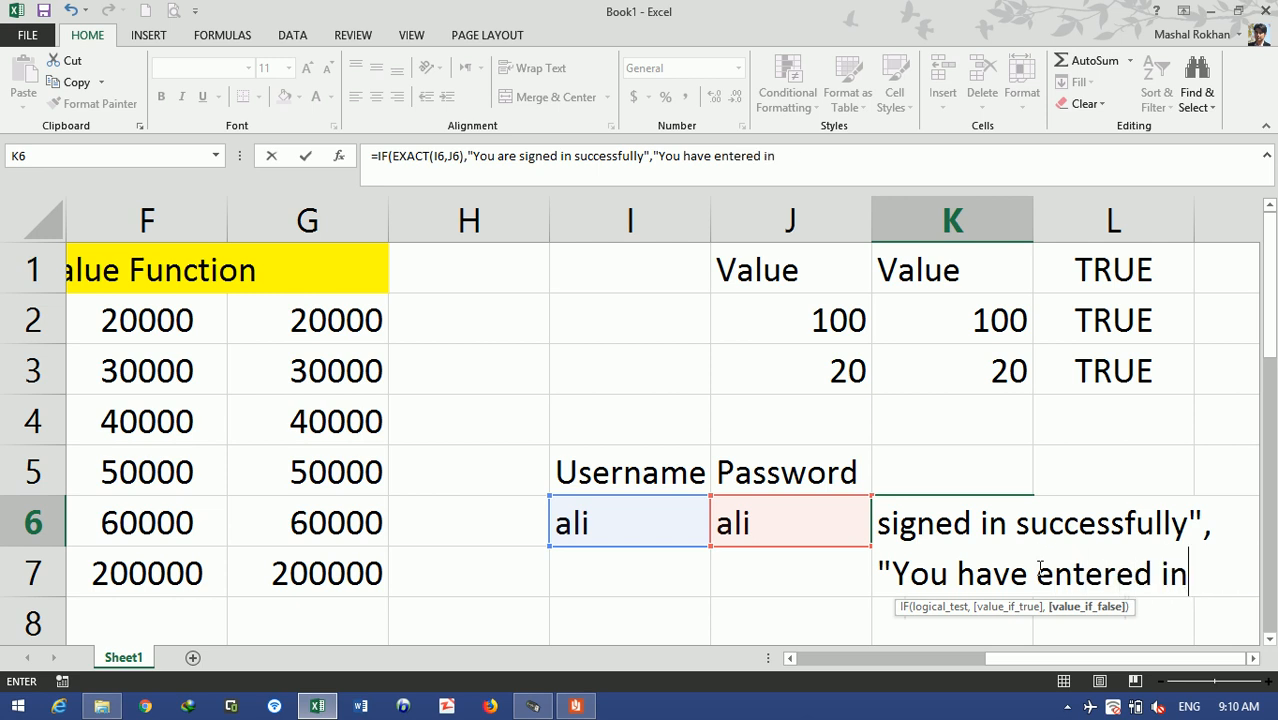
pyautogui.write('c')
pyautogui.write('orrect pass')
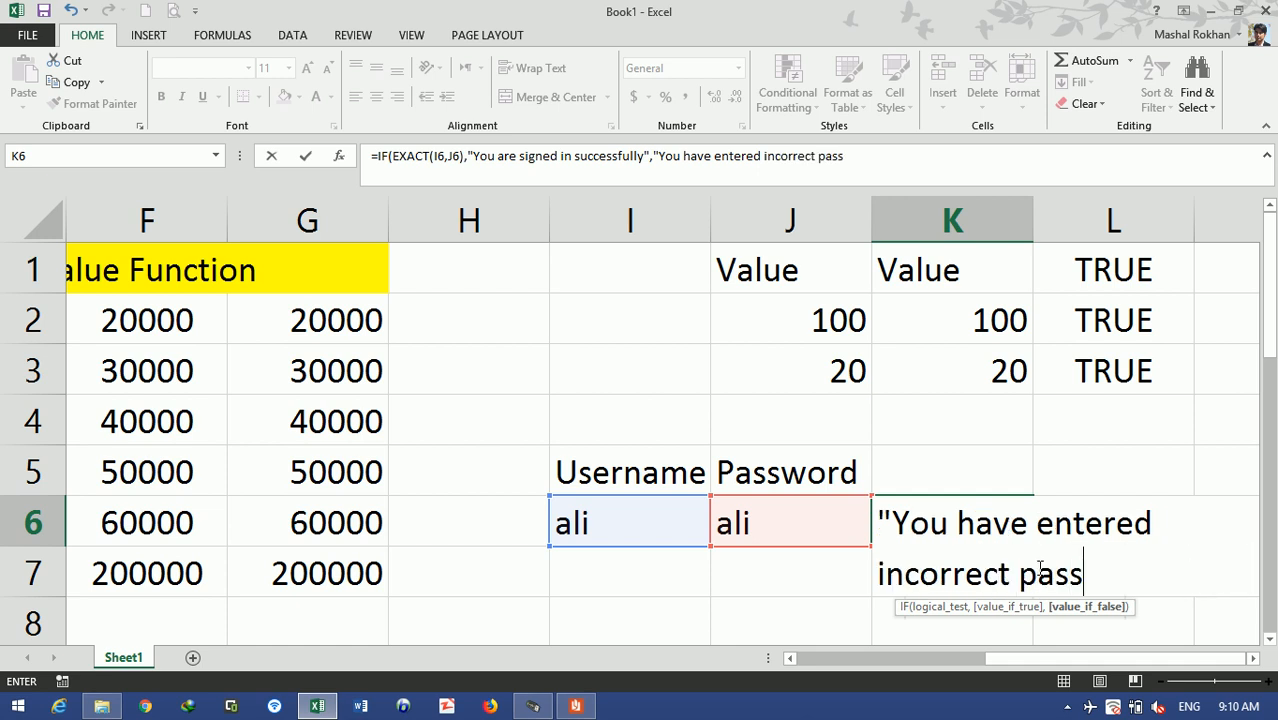
pyautogui.write('word or user')
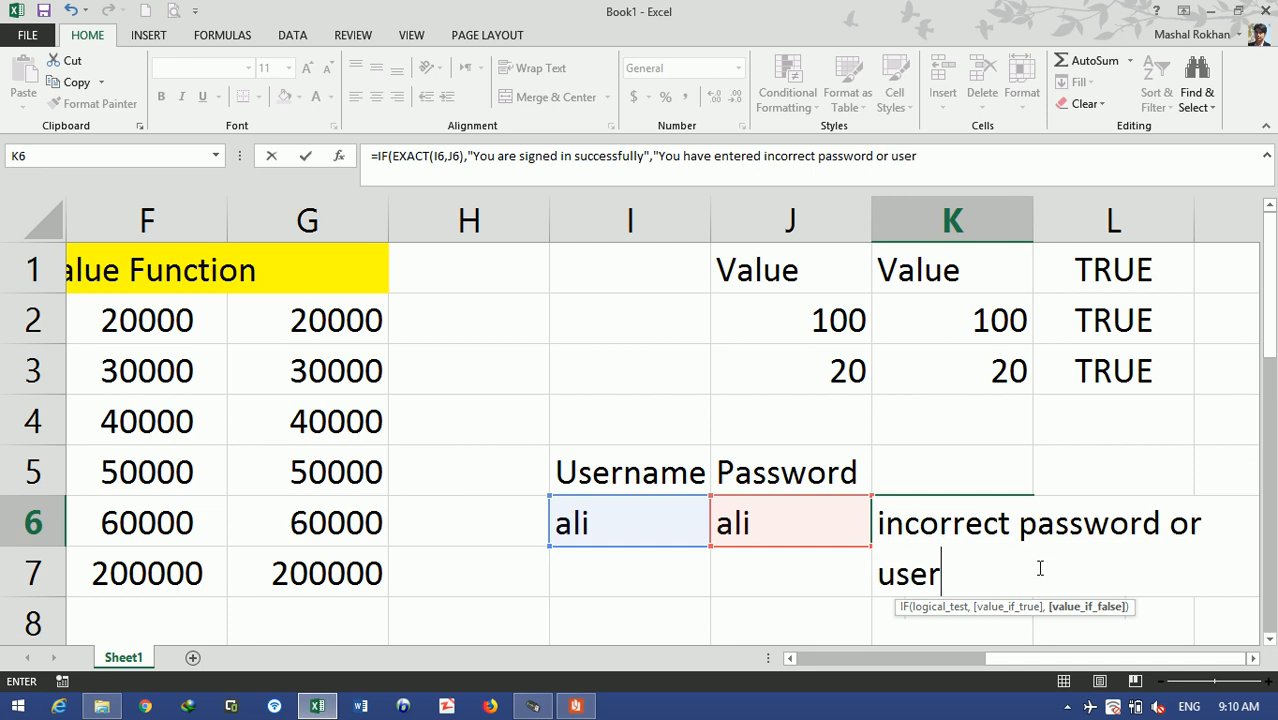
pyautogui.write('name"')
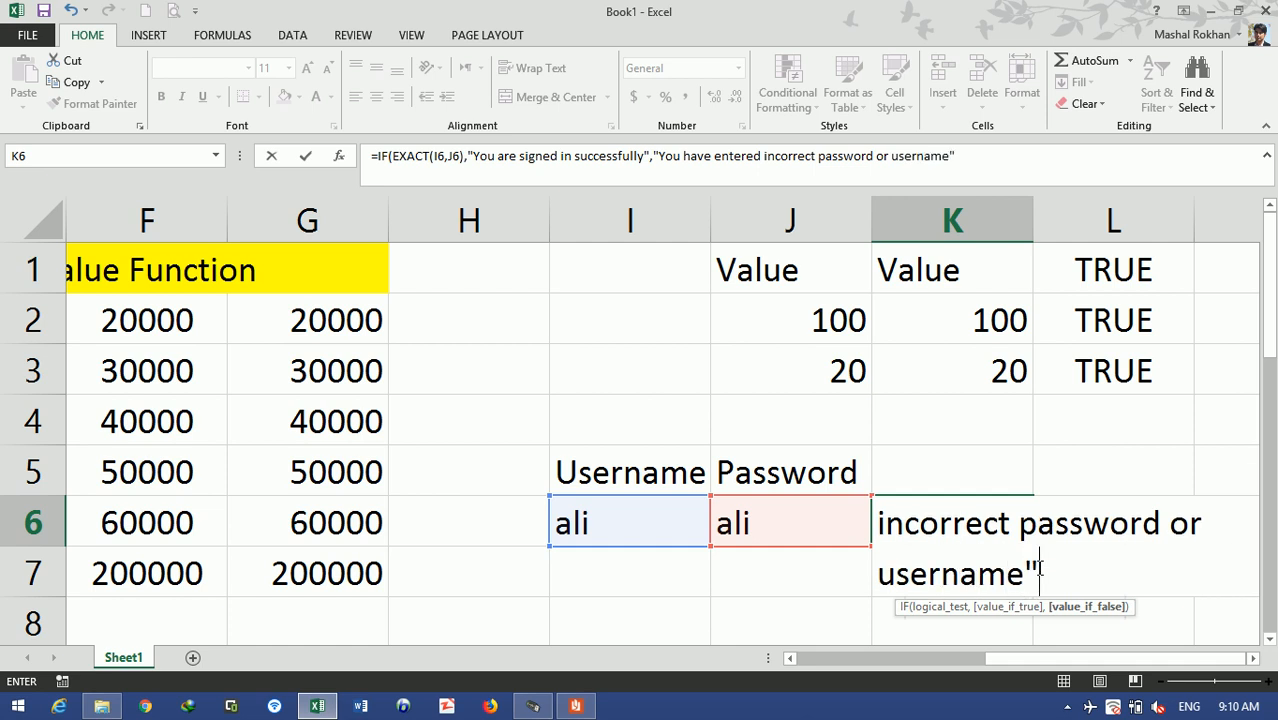
pyautogui.write(')')
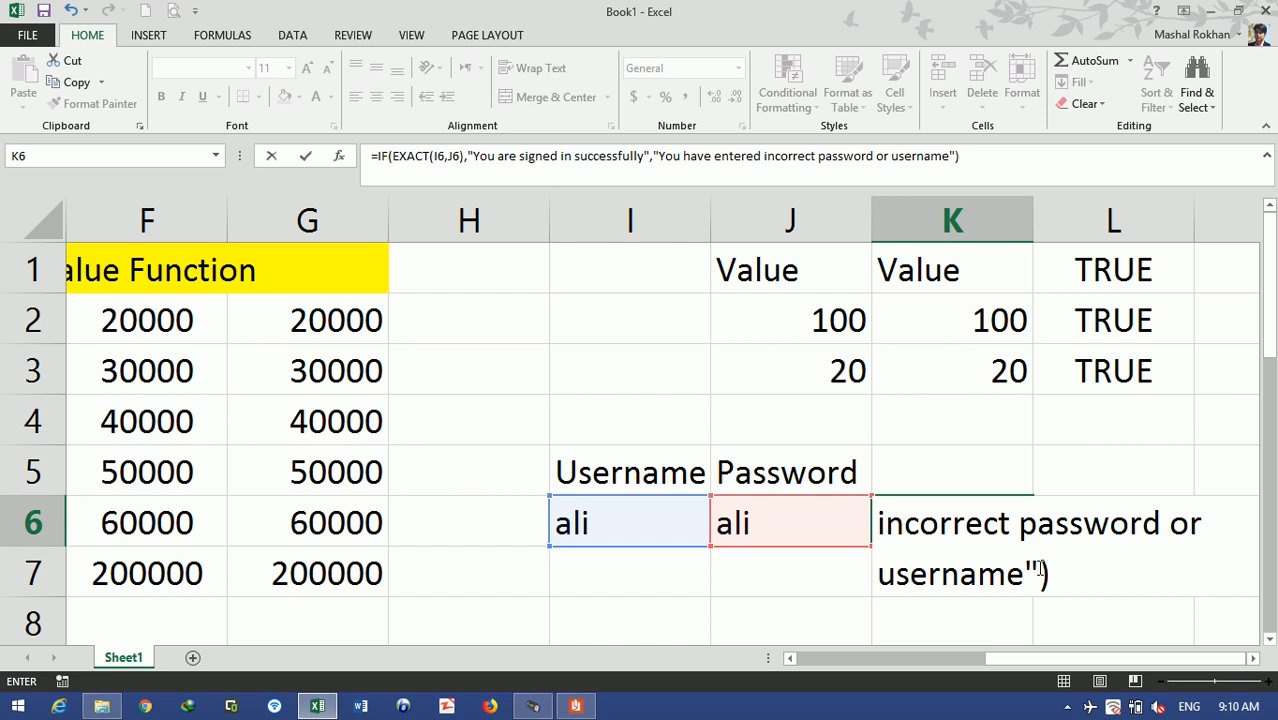
pyautogui.press('Return')
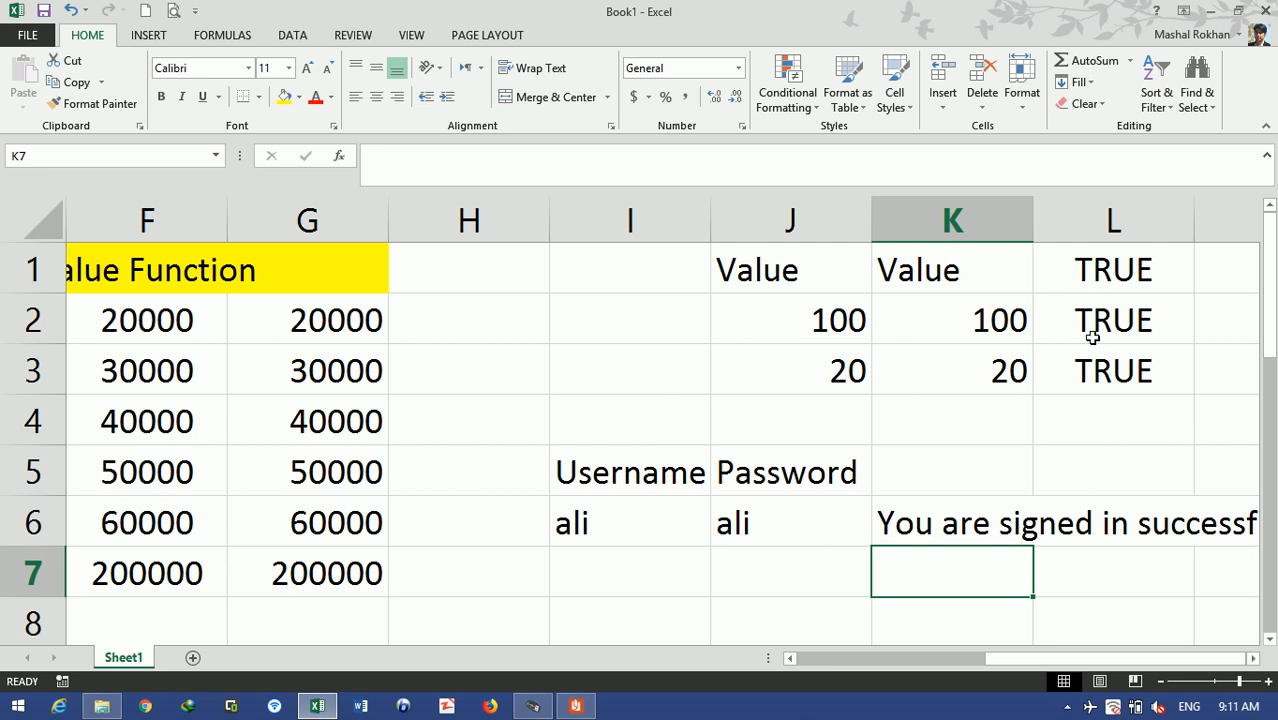
# - Autofit column K so the long sign-in message fits
pyautogui.doubleClick(1033, 222)
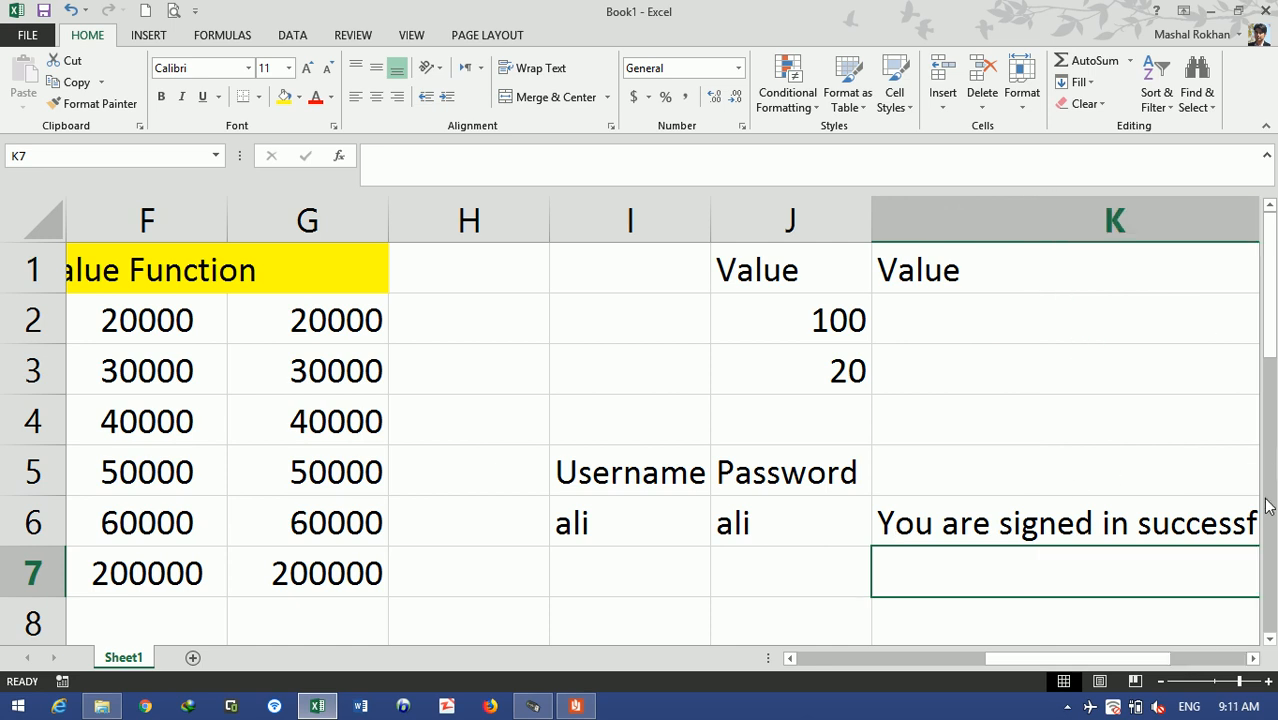
pyautogui.moveTo(1018, 662); pyautogui.dragTo(1078, 672)
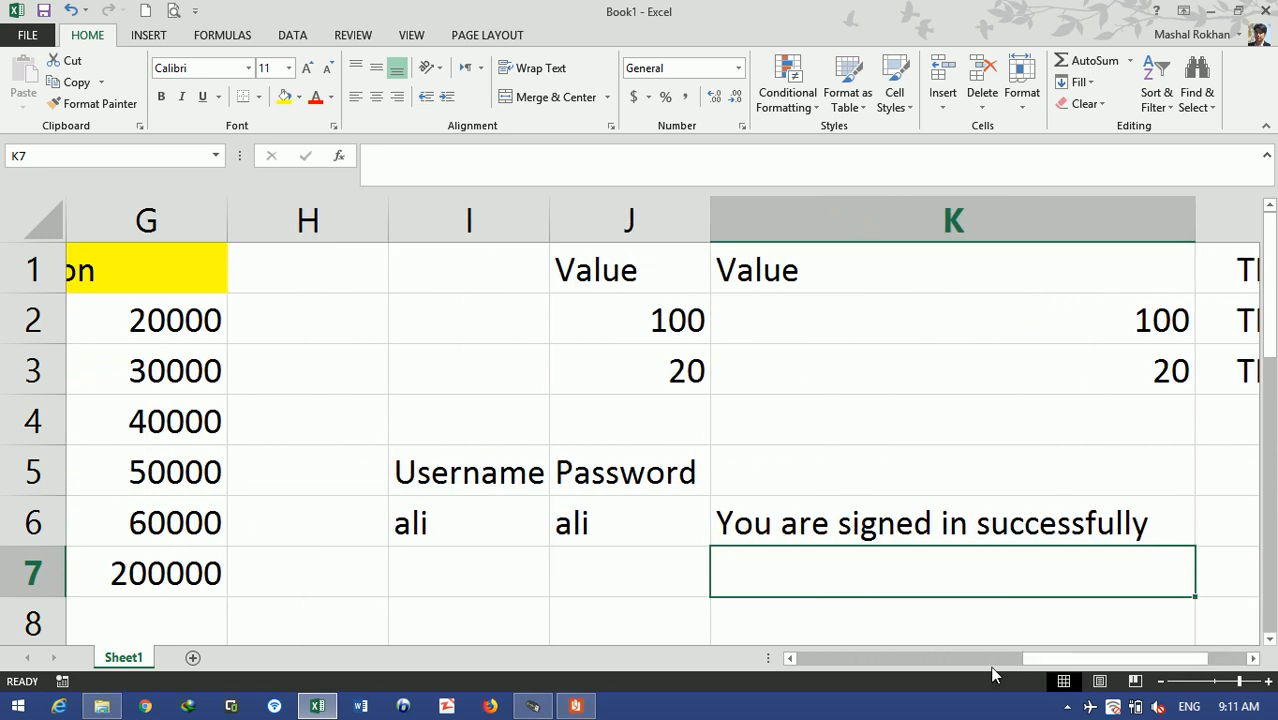
pyautogui.moveTo(465, 536); pyautogui.dragTo(599, 534)
pyautogui.click(599, 534)
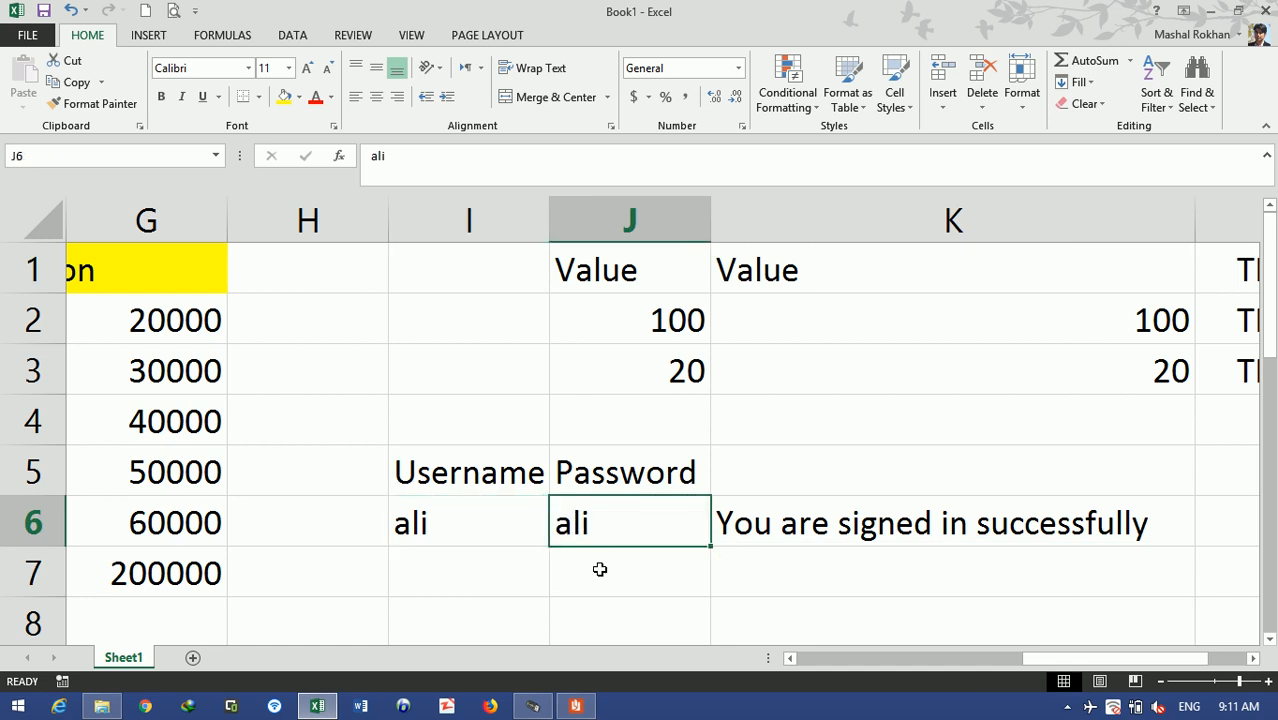
pyautogui.write('ahmad')
pyautogui.press('Return')
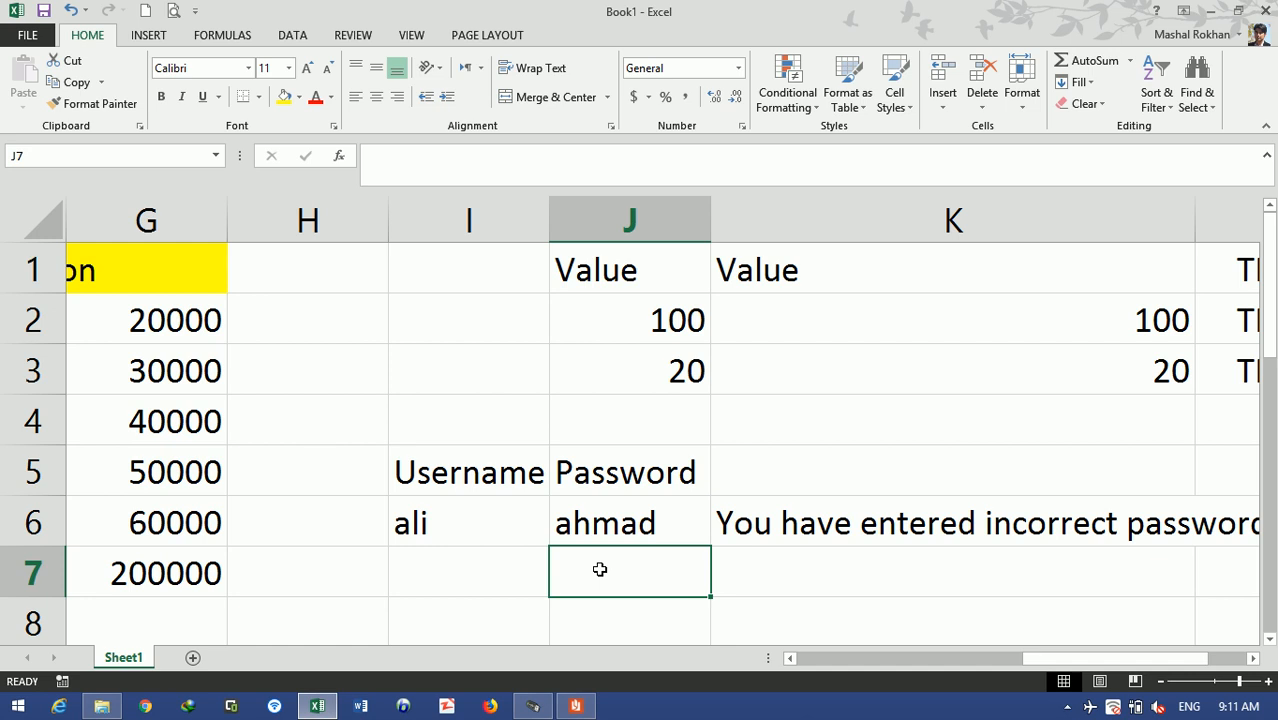
pyautogui.click(899, 527)
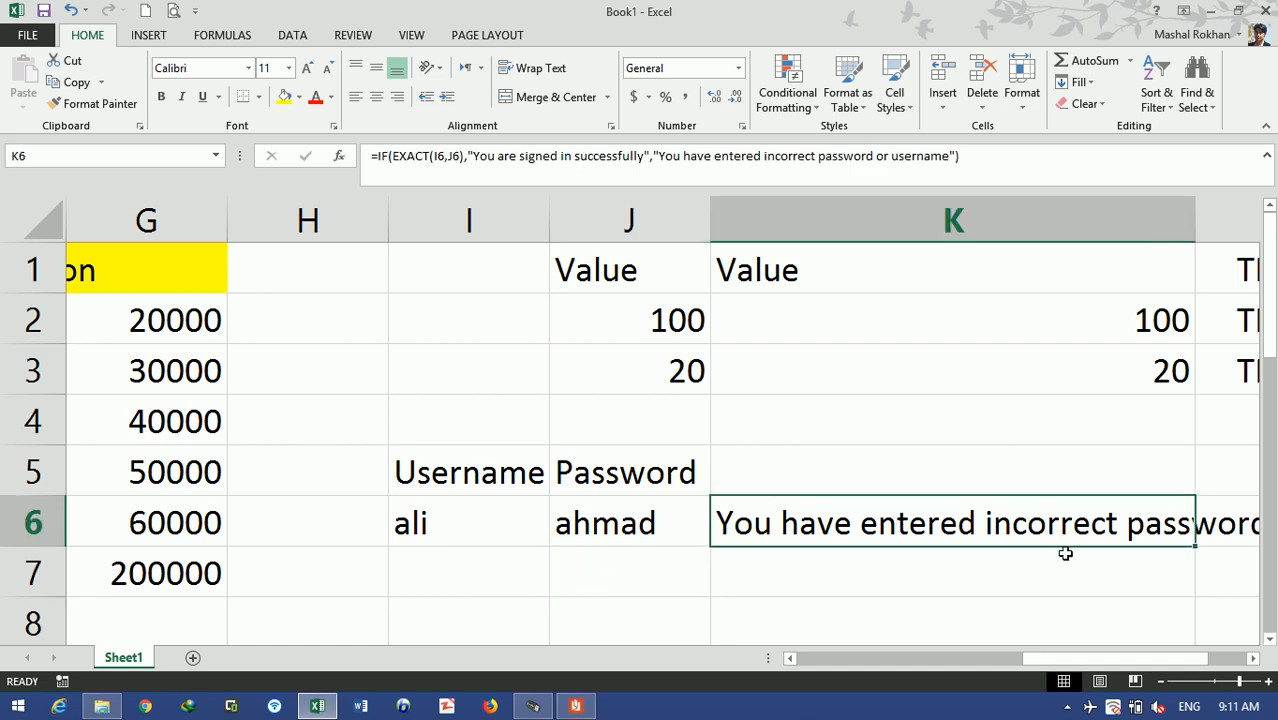
# - Fill the K6 sign-in formula down to K7, showing 'You are signed in successfully'
pyautogui.click(1194, 549)
pyautogui.click(1194, 551)
pyautogui.moveTo(1194, 550); pyautogui.dragTo(1184, 589)
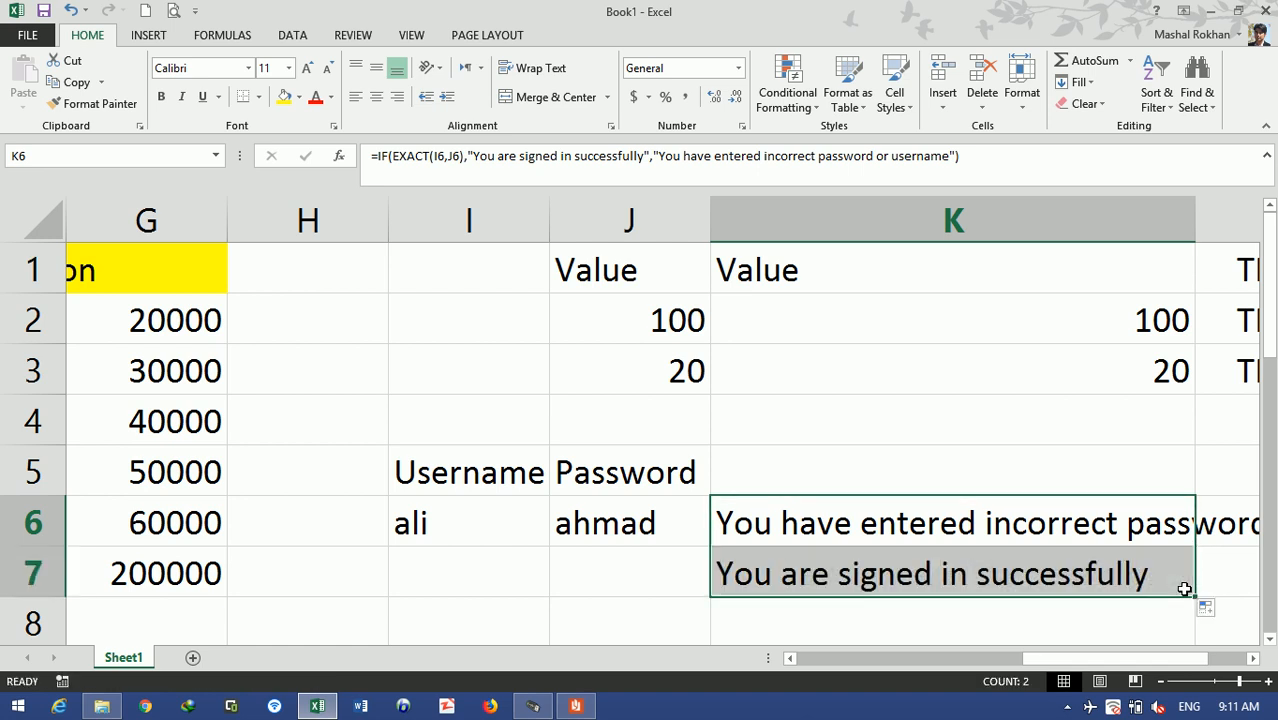
pyautogui.click(496, 561)
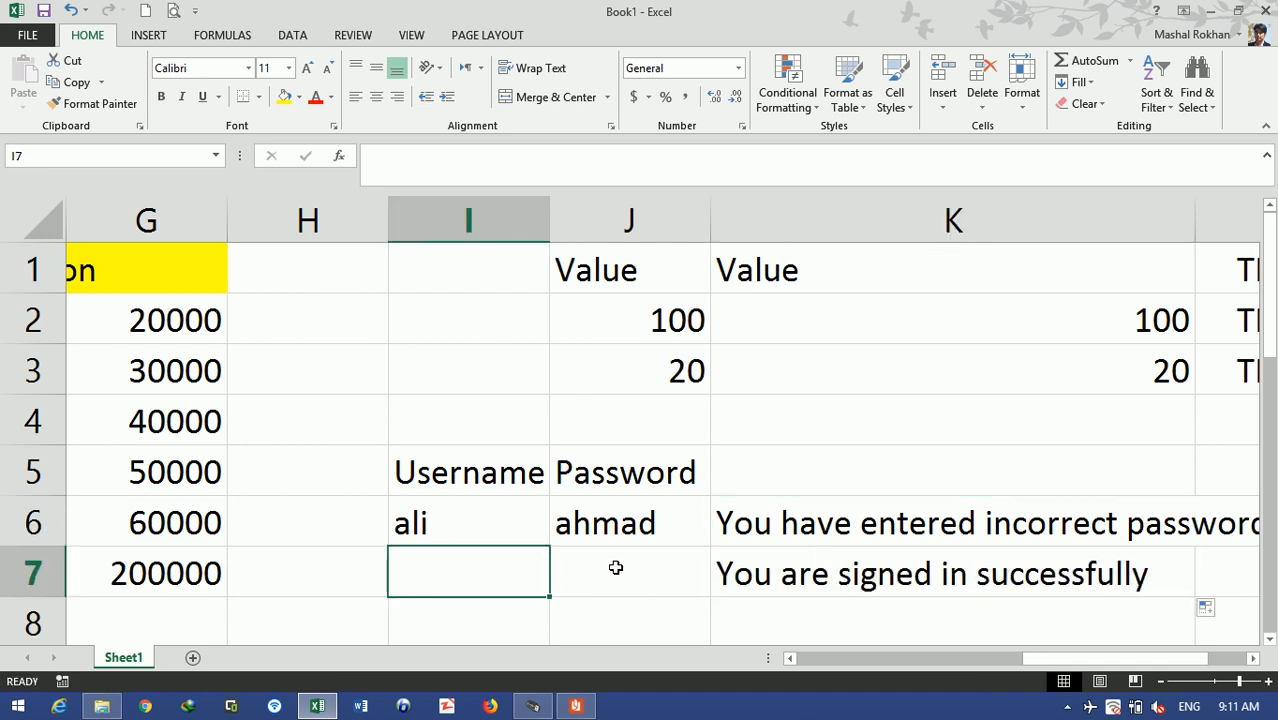
pyautogui.click(616, 567)
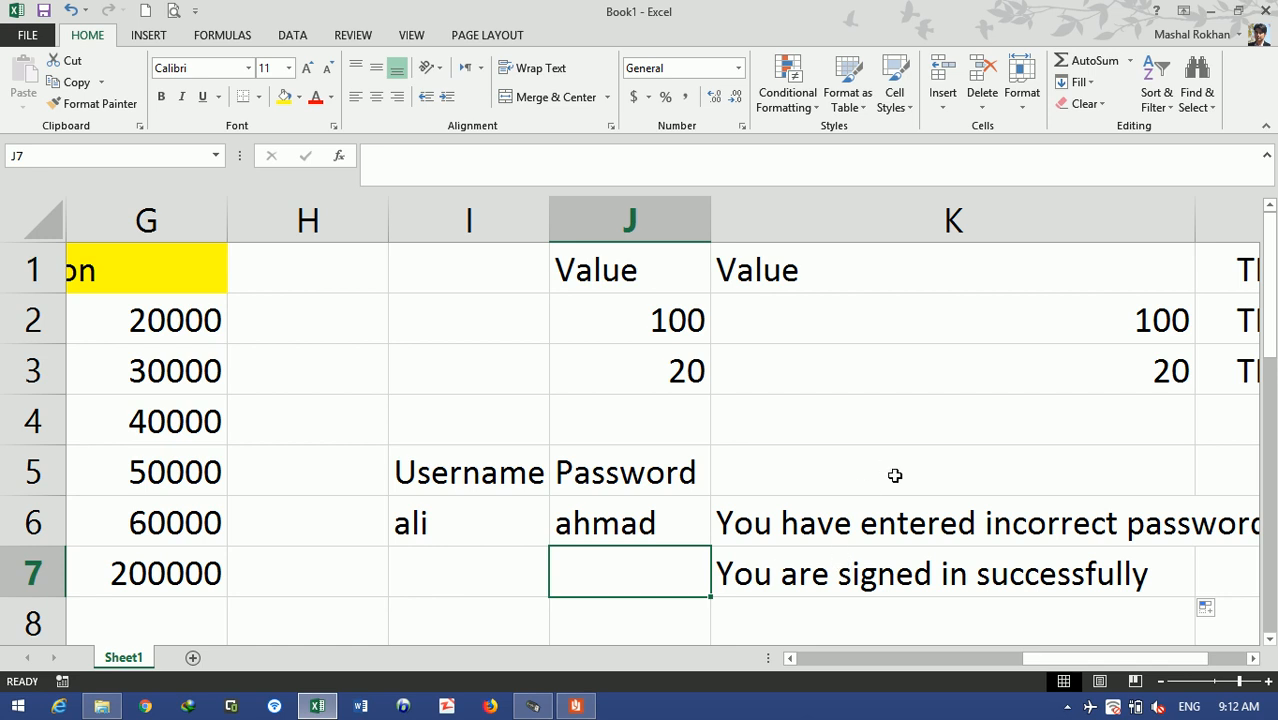
# - Enter 1000 as the username in I6 and 100 as the password in J6
pyautogui.click(893, 530)
pyautogui.click(482, 528)
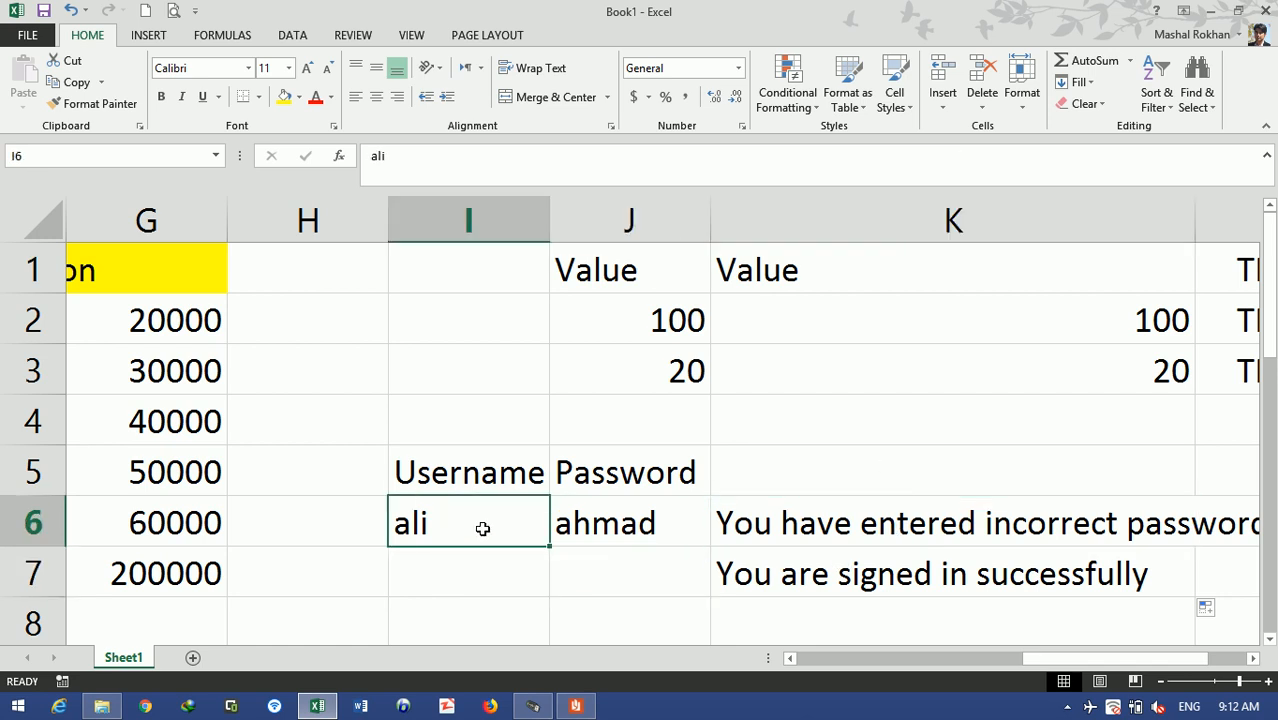
pyautogui.write('1000')
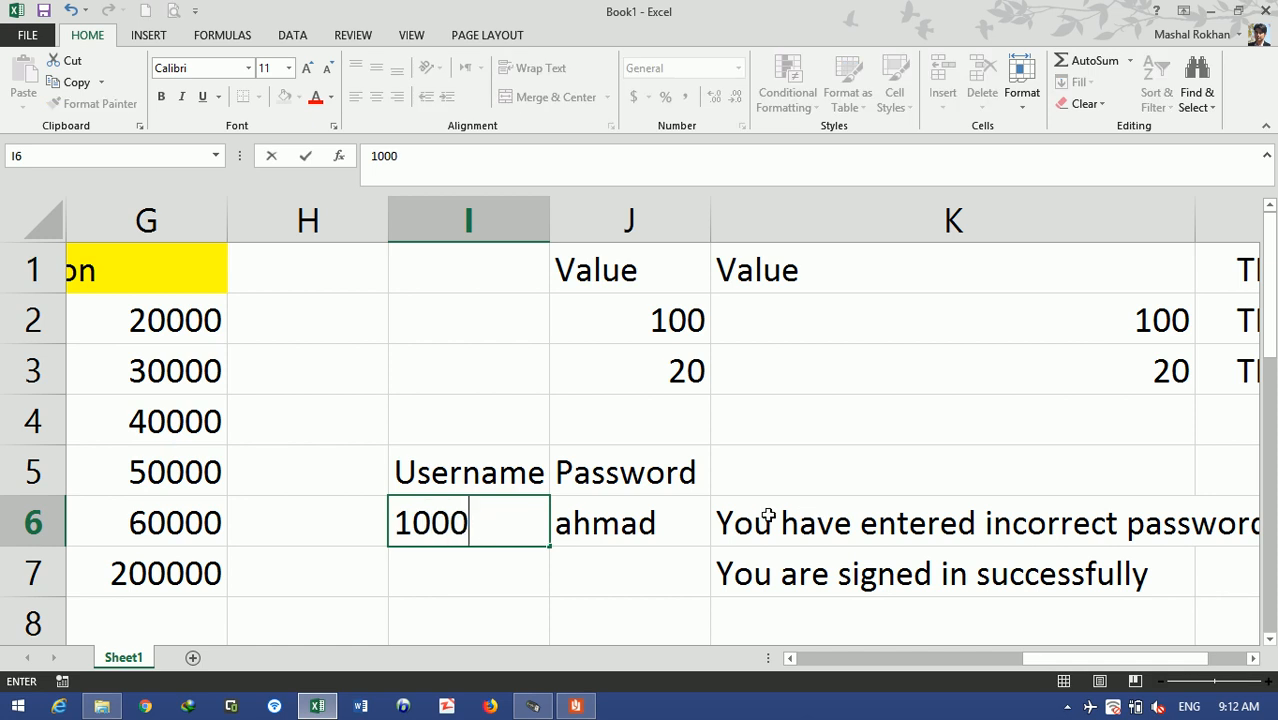
pyautogui.press('Tab')
pyautogui.write('100')
pyautogui.press('Return')
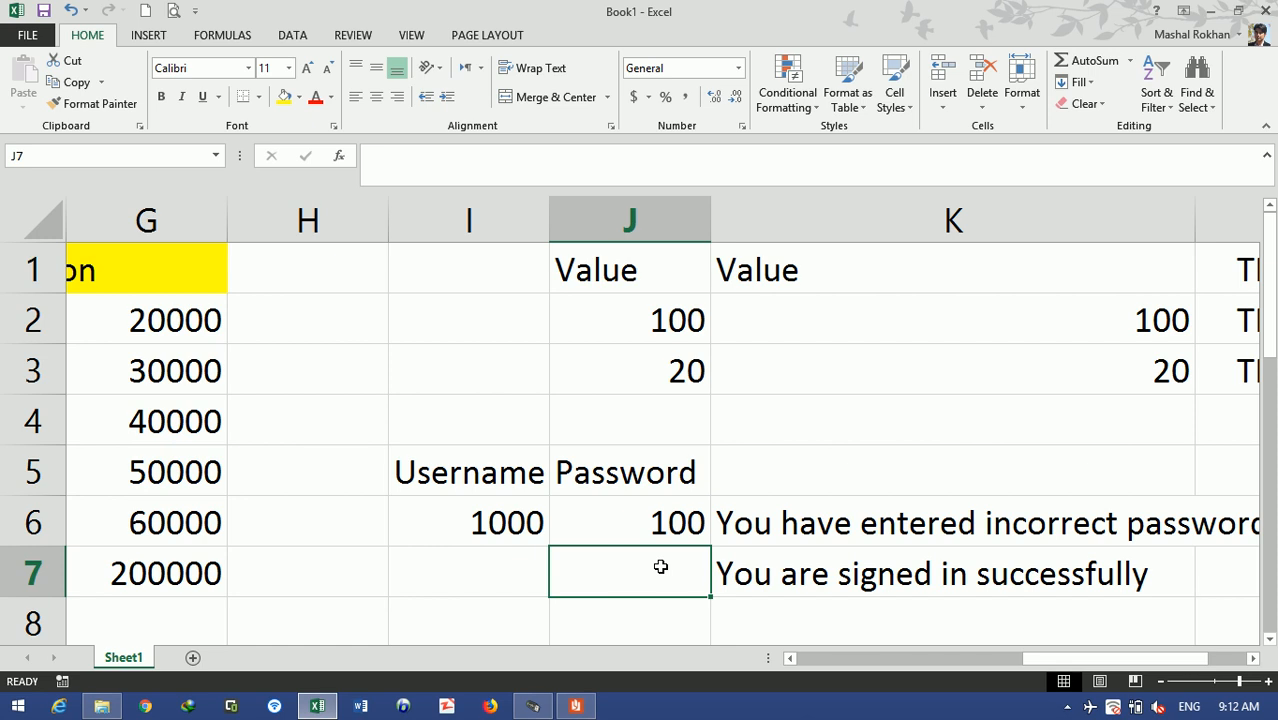
# - Open K6's IF(EXACT(I6,J6)) sign-in formula for editing
pyautogui.click(1036, 530)
pyautogui.doubleClick(1030, 528)
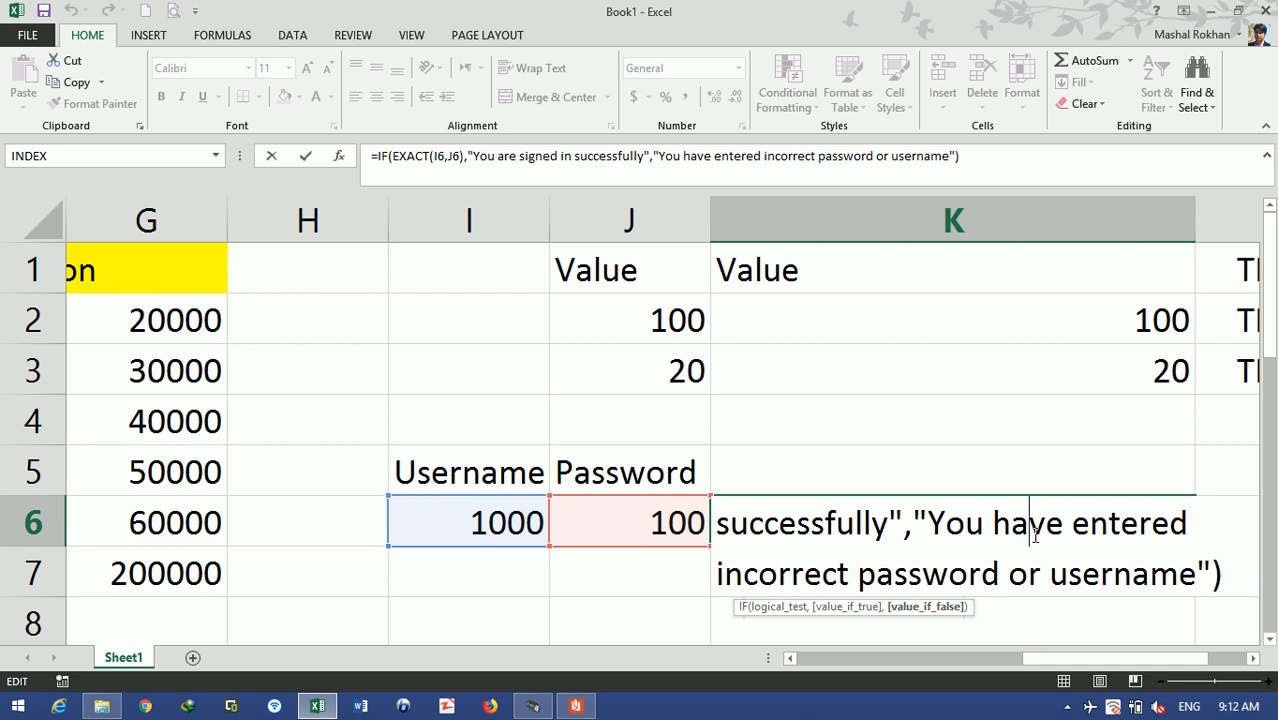
pyautogui.click(1067, 707)
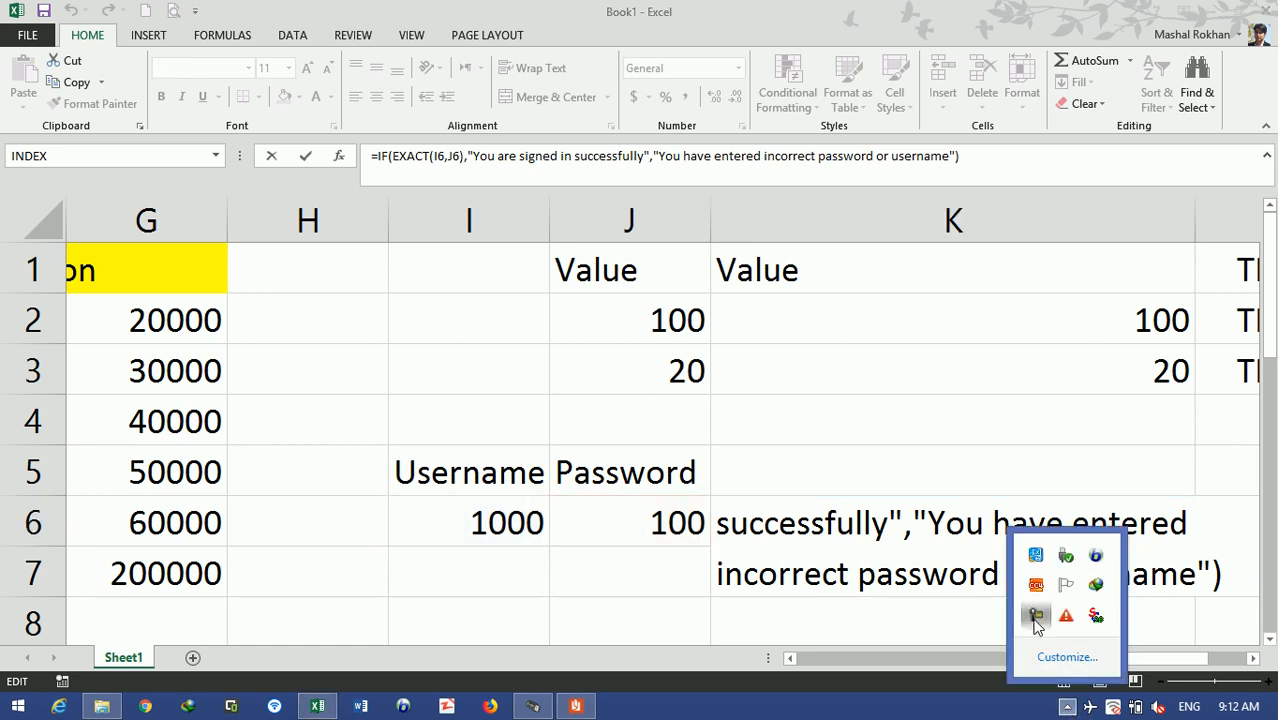